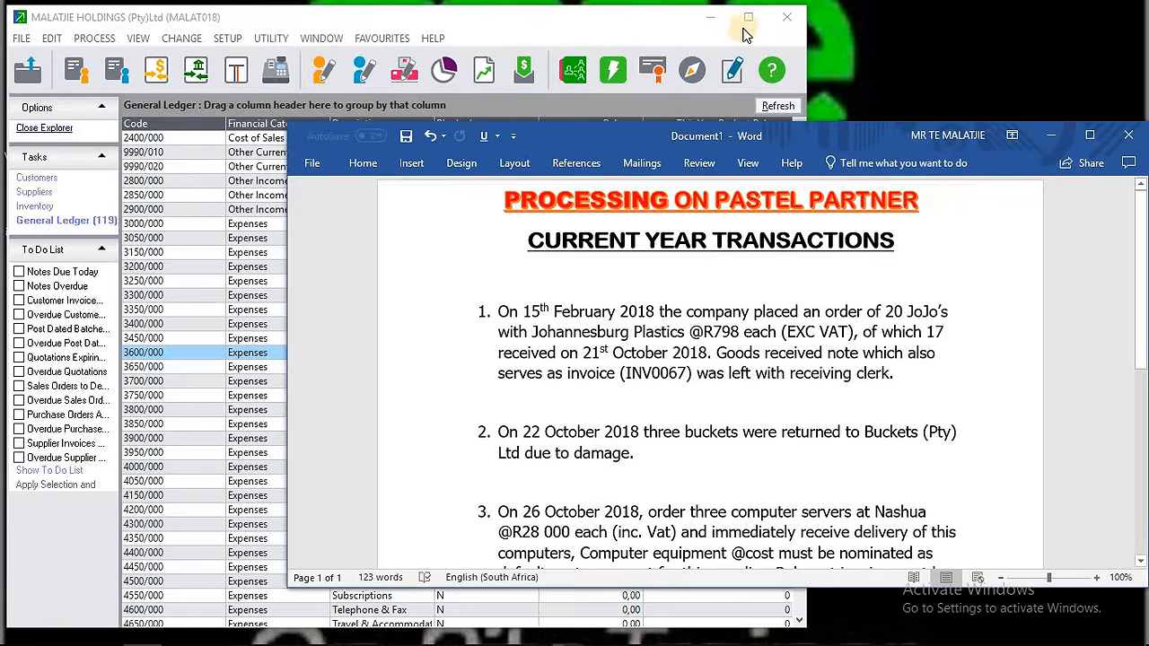
- Open the accounting periods setup in Pastel Partner to examine the company's periods
left_click(746, 19)
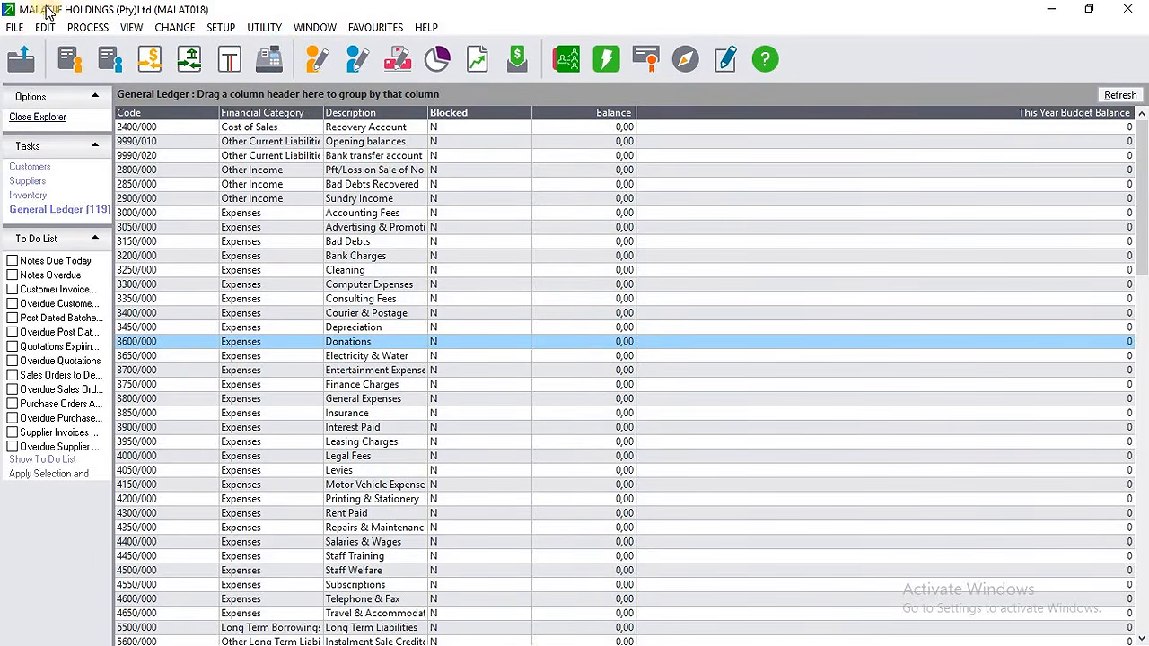
left_click(221, 27)
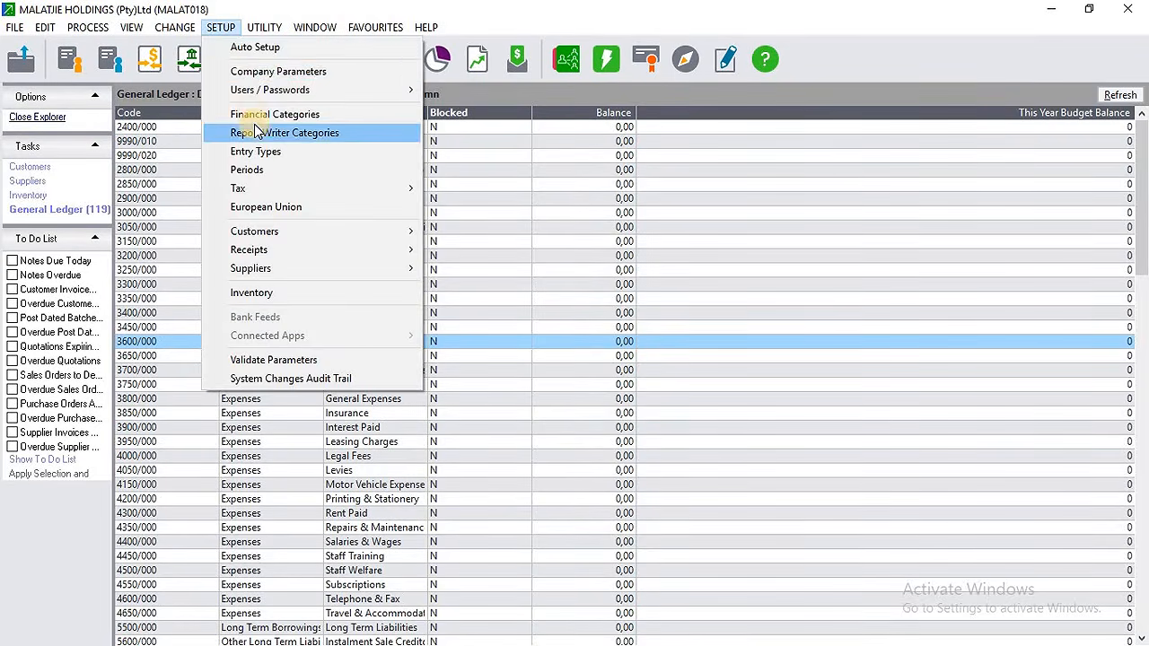
left_click(222, 28)
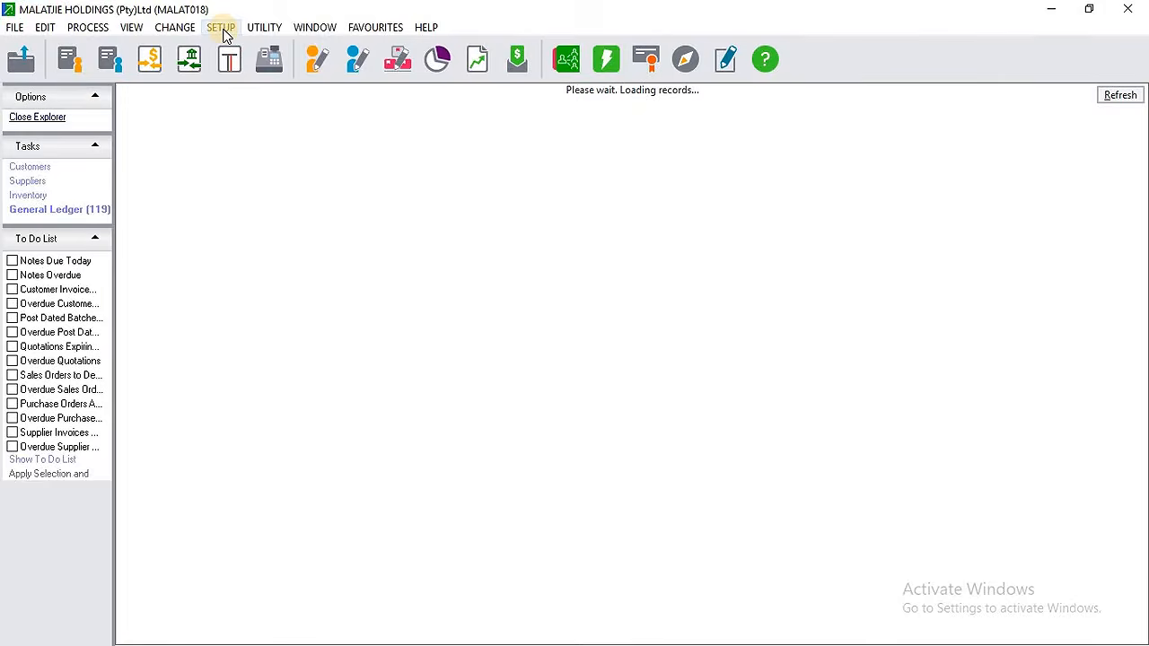
left_click(222, 28)
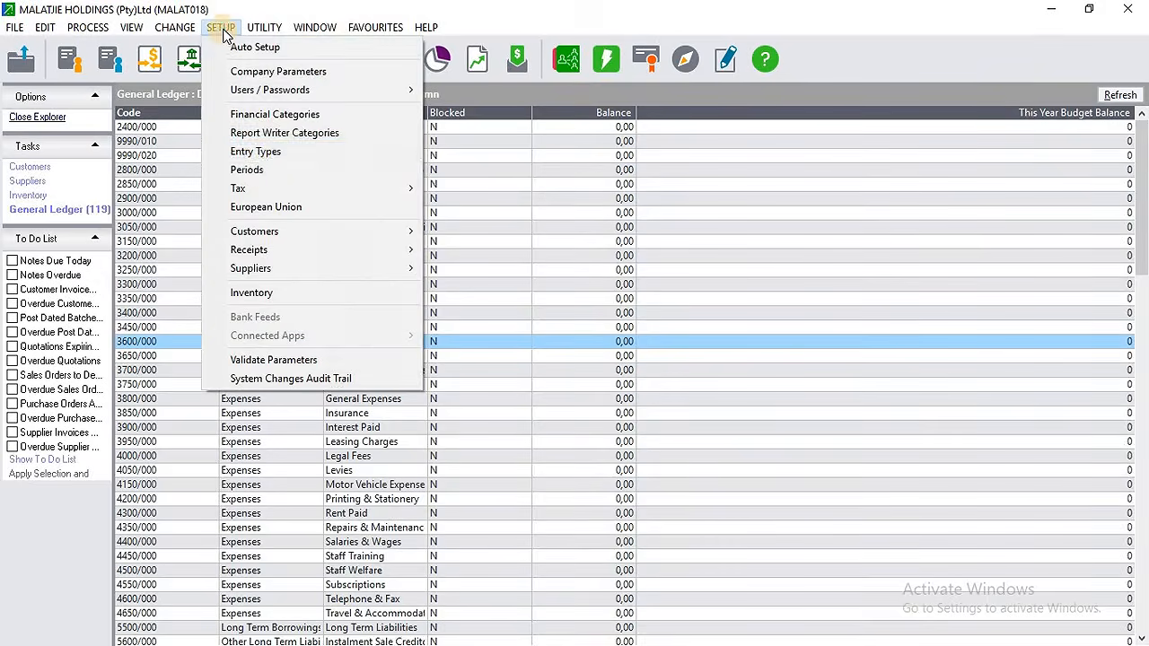
left_click(259, 174)
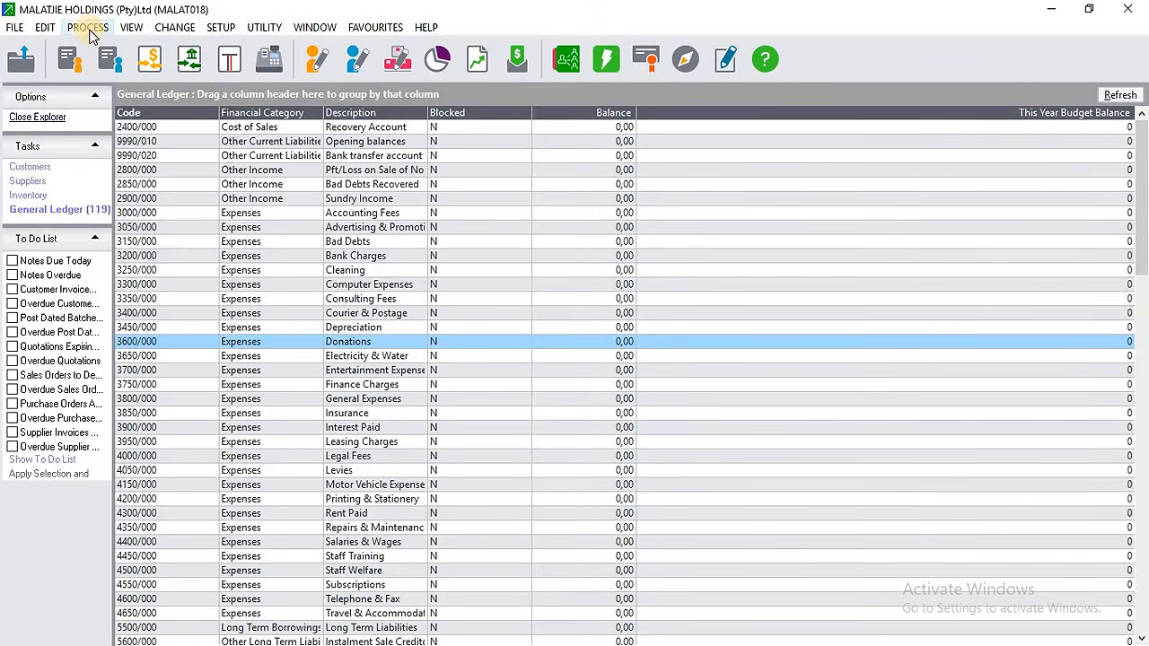
- Switch to the Word document and read the current year transactions, starting with the first one
left_click(91, 32)
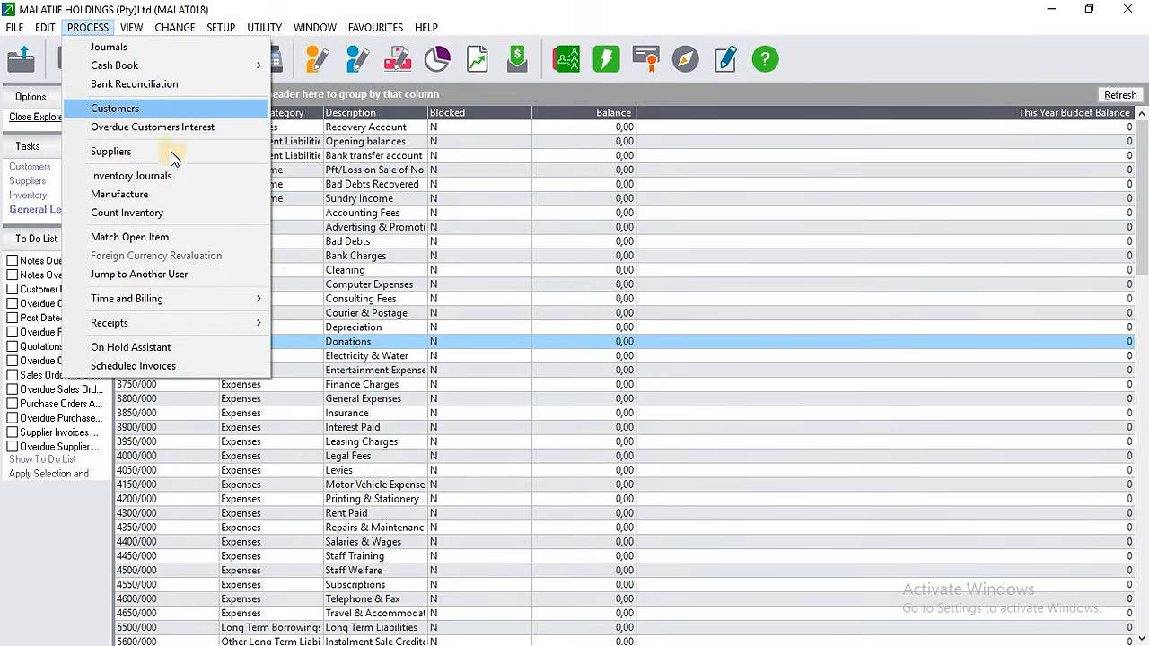
left_click(1084, 11)
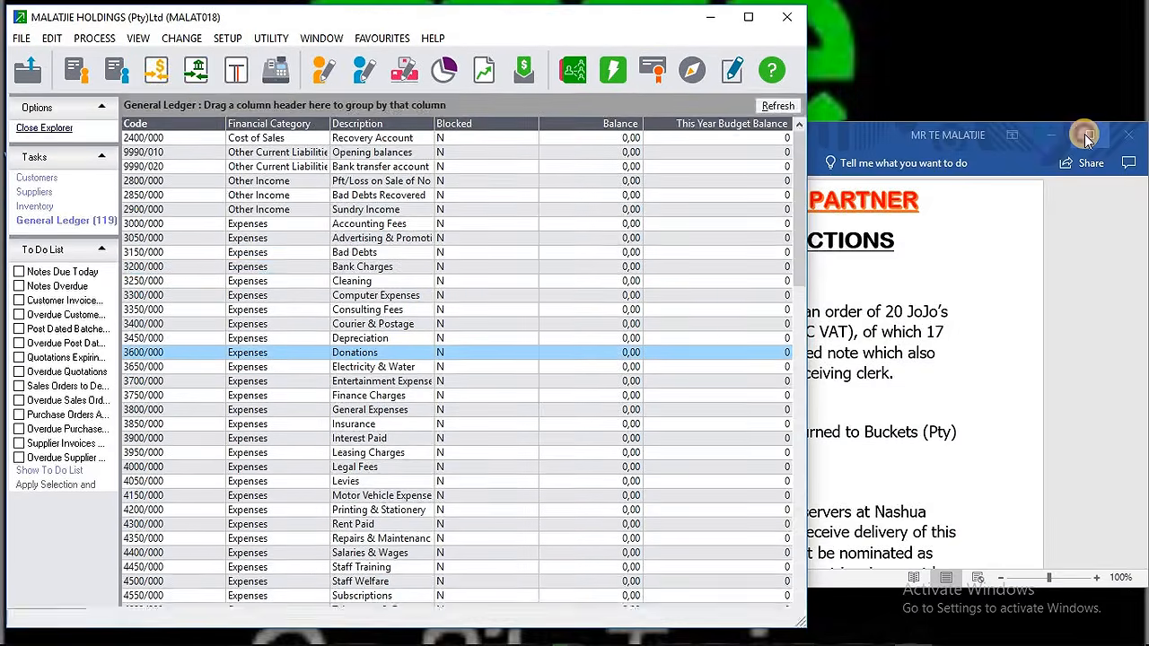
left_click(1086, 136)
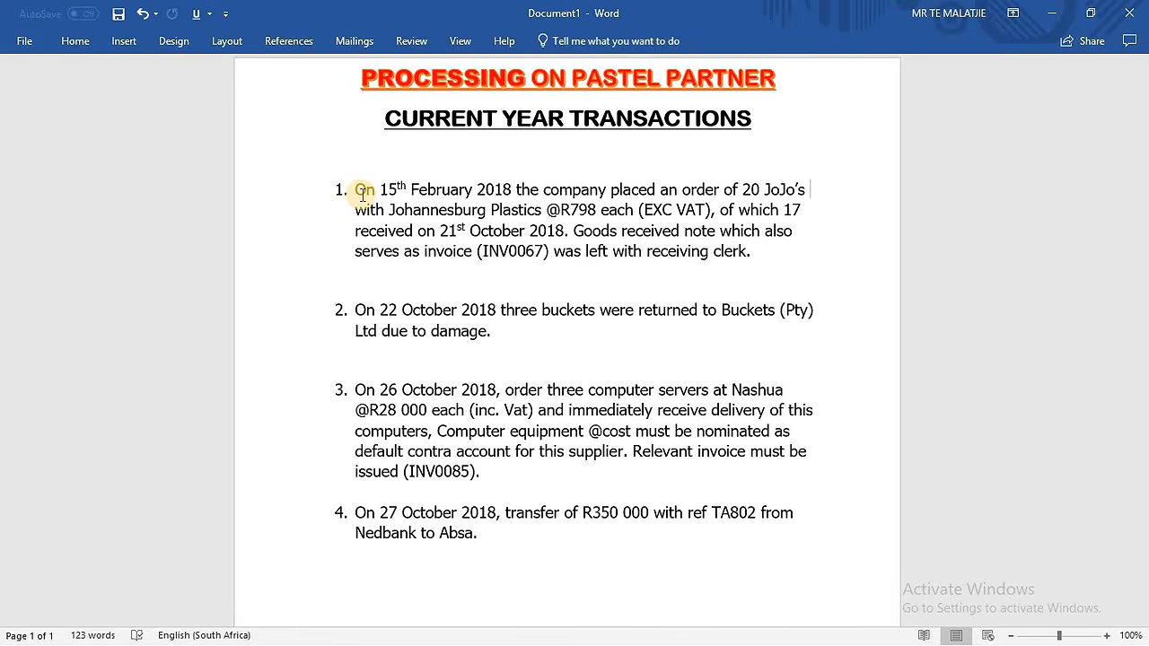
left_click(1093, 14)
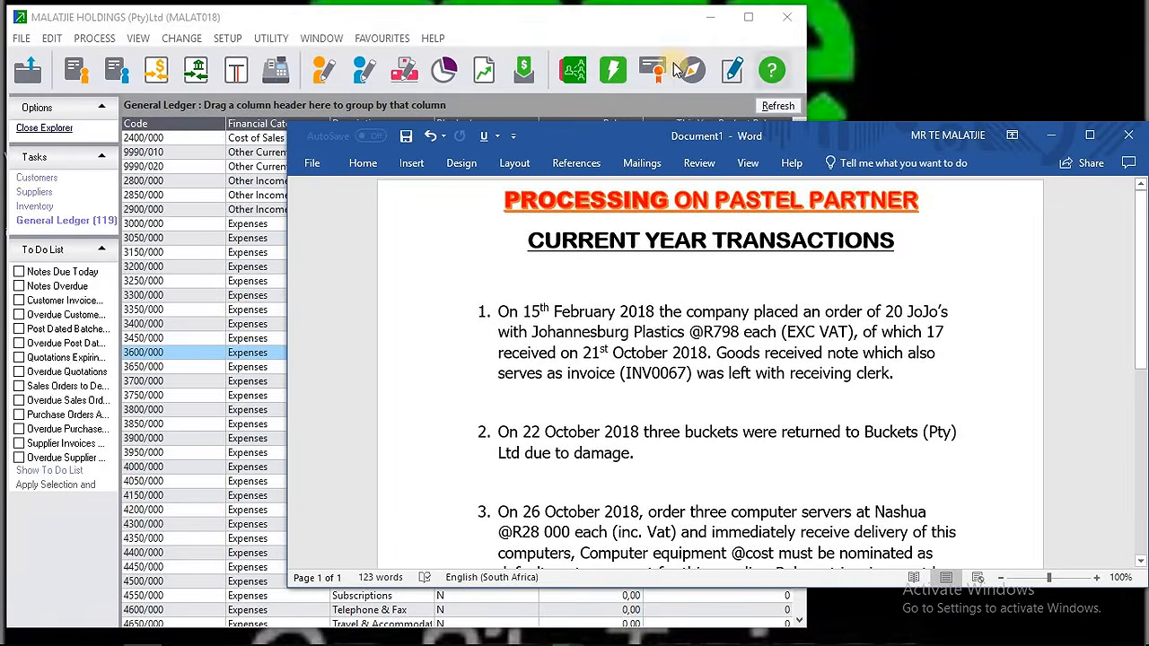
- Return to Pastel Partner and start a Purchase Order in supplier processing
left_click(745, 18)
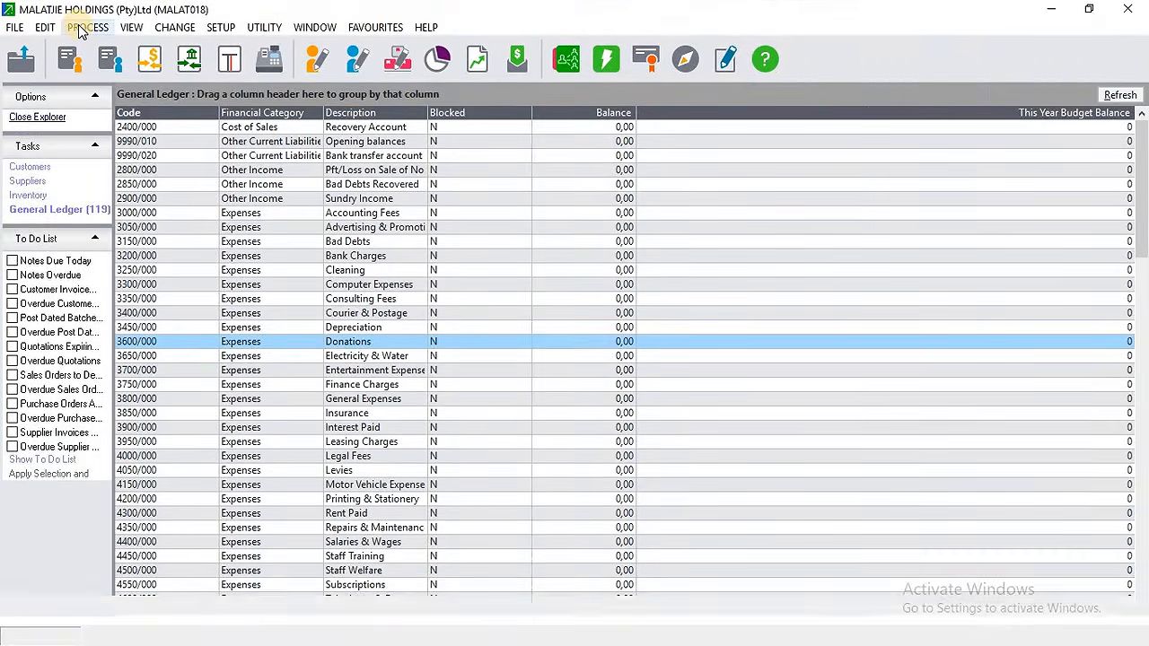
left_click(82, 28)
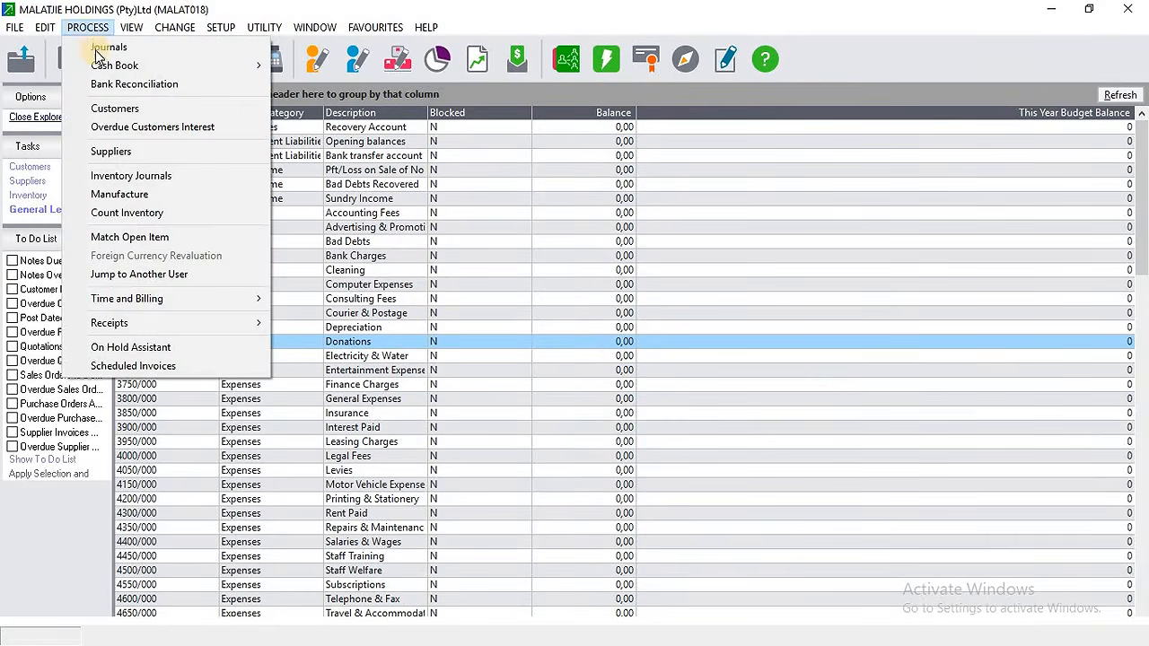
left_click(111, 149)
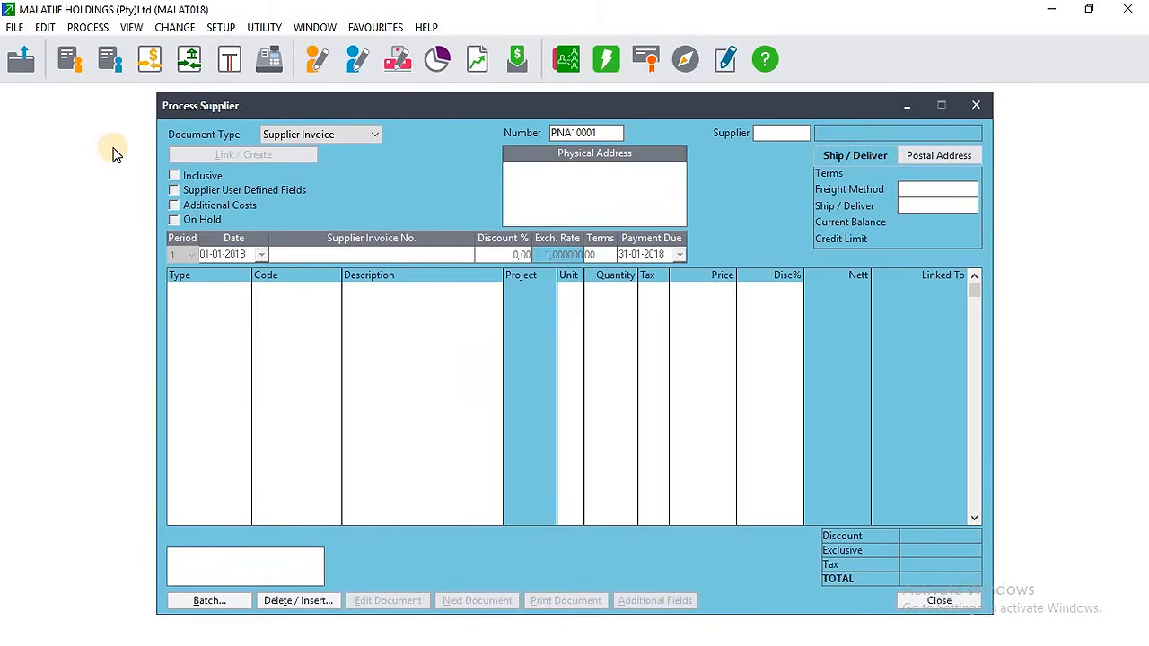
left_click(357, 140)
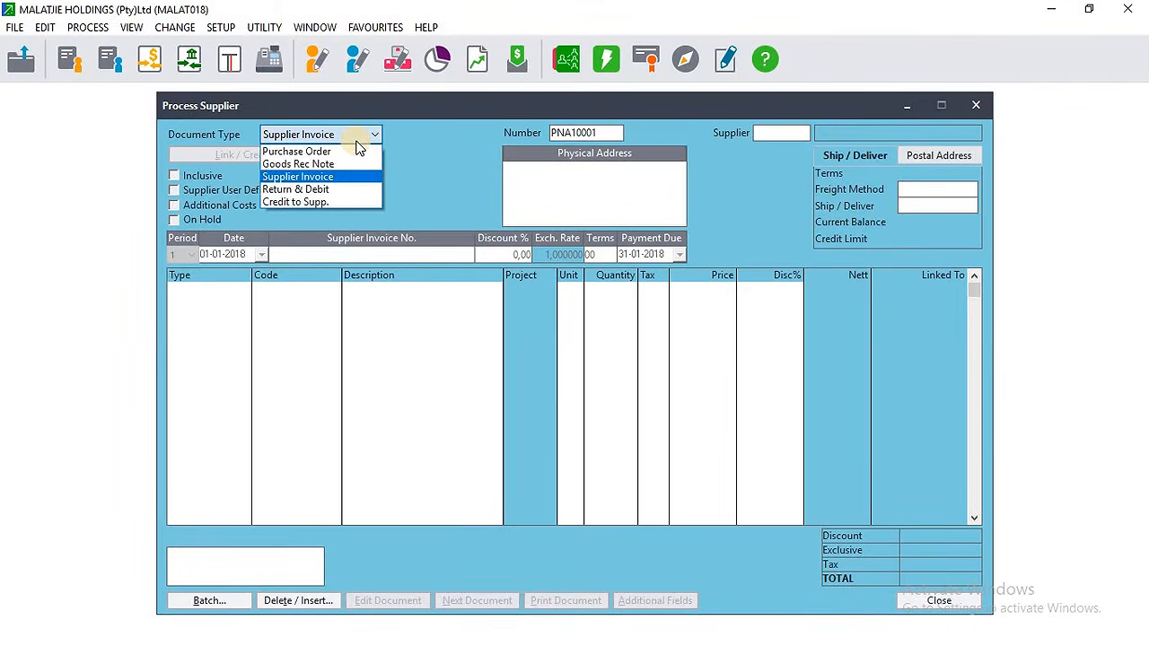
left_click(321, 152)
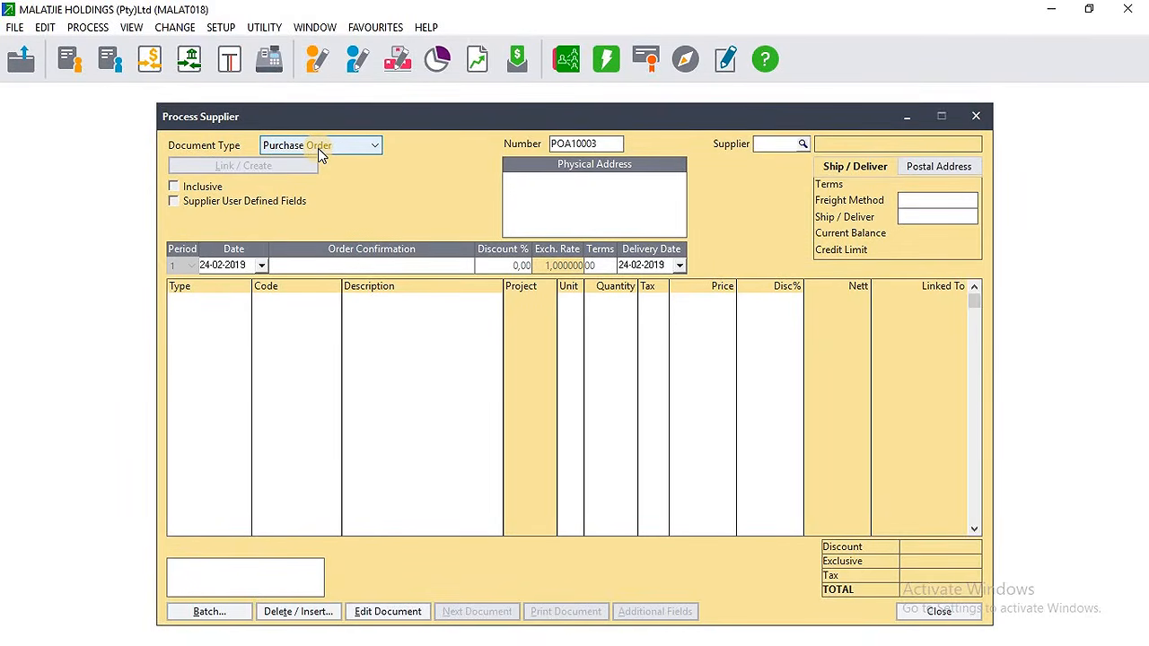
- Choose supplier JOH001, Johannesburg Plastics Ltd, for the purchase order and leave its address details blank
left_click(317, 146)
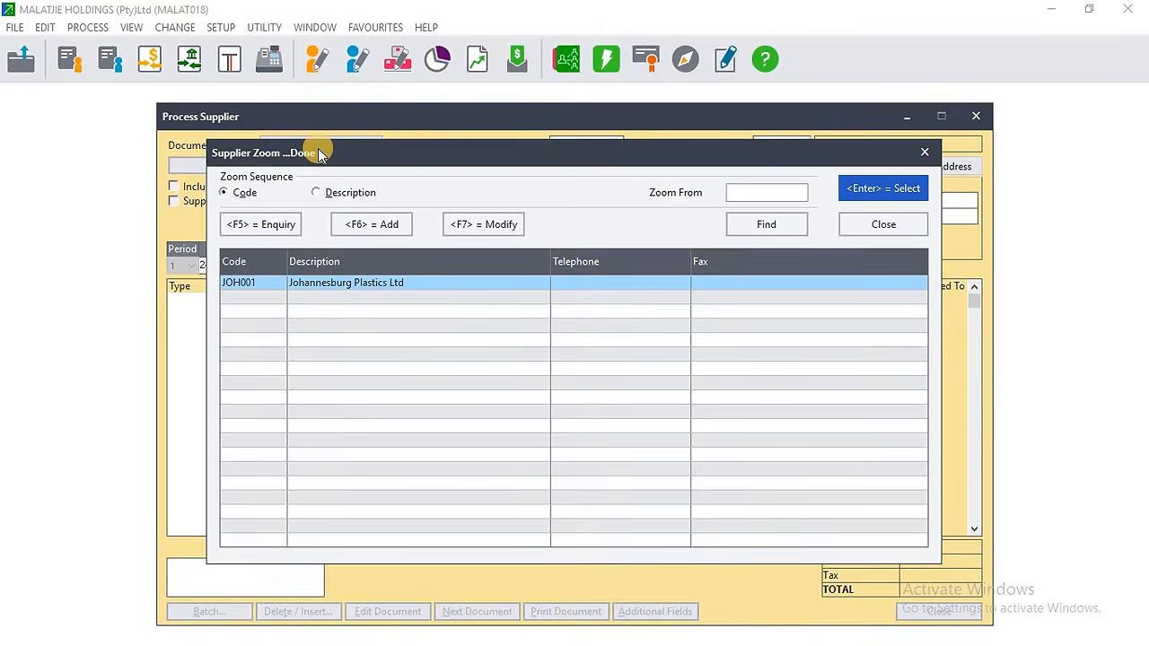
key("Return")
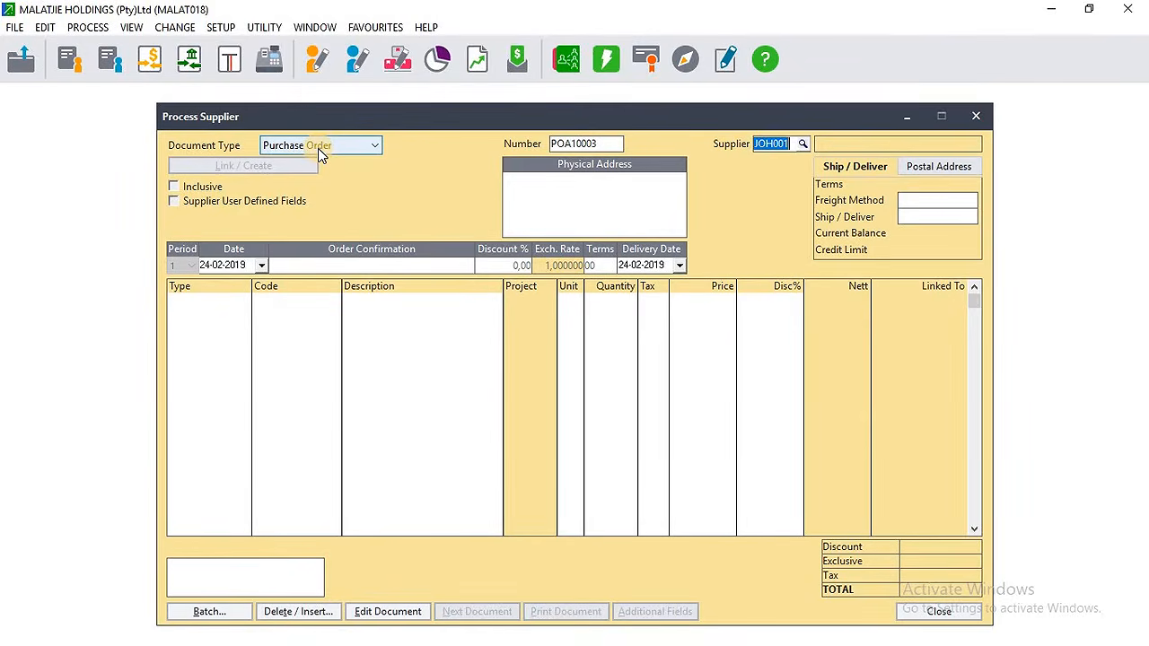
key("Tab")
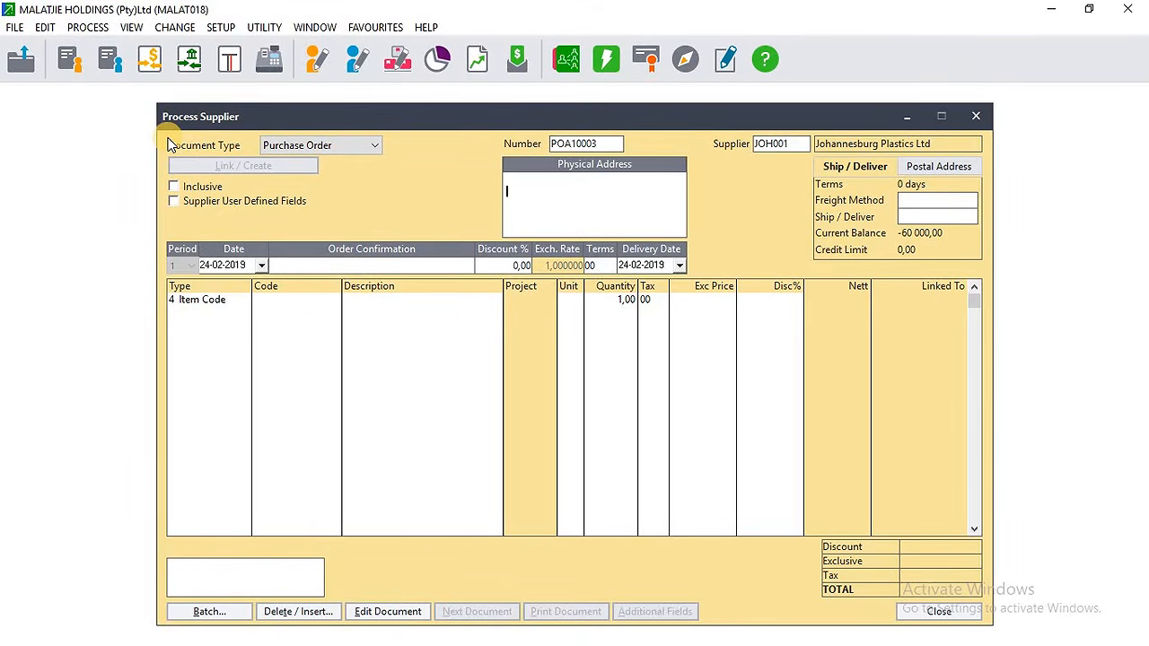
key("Return")
key("Return")
key("Return")
- Check the order date in the Word transaction list and set the purchase order's date to 15-02-2018
left_click(209, 265)
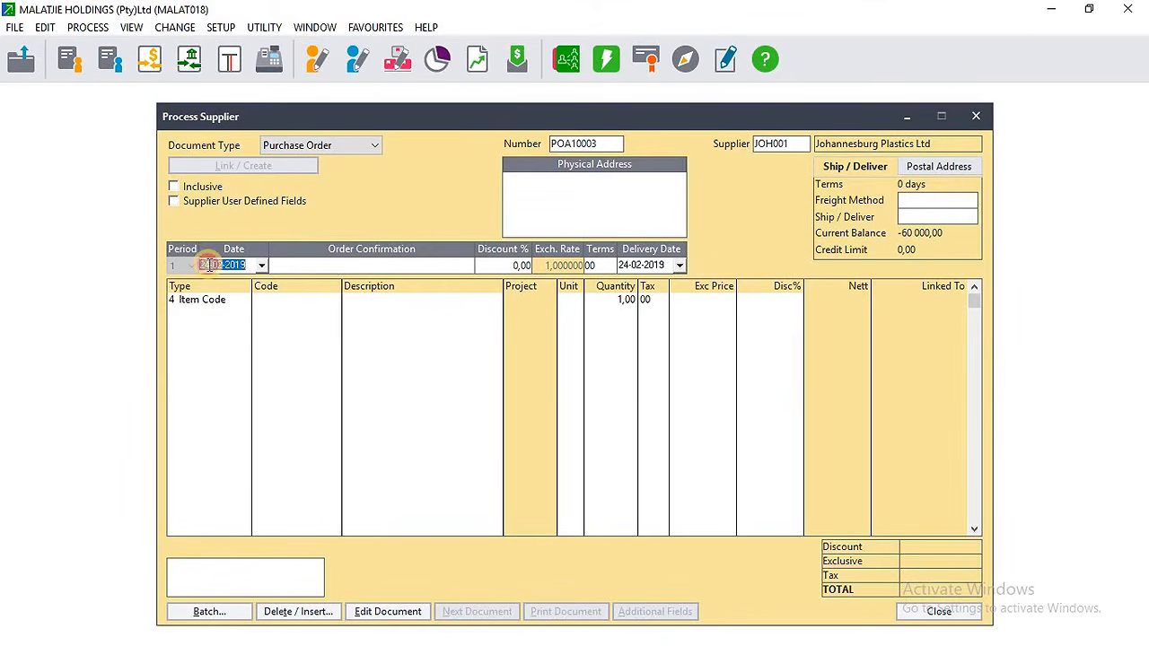
left_click(1090, 8)
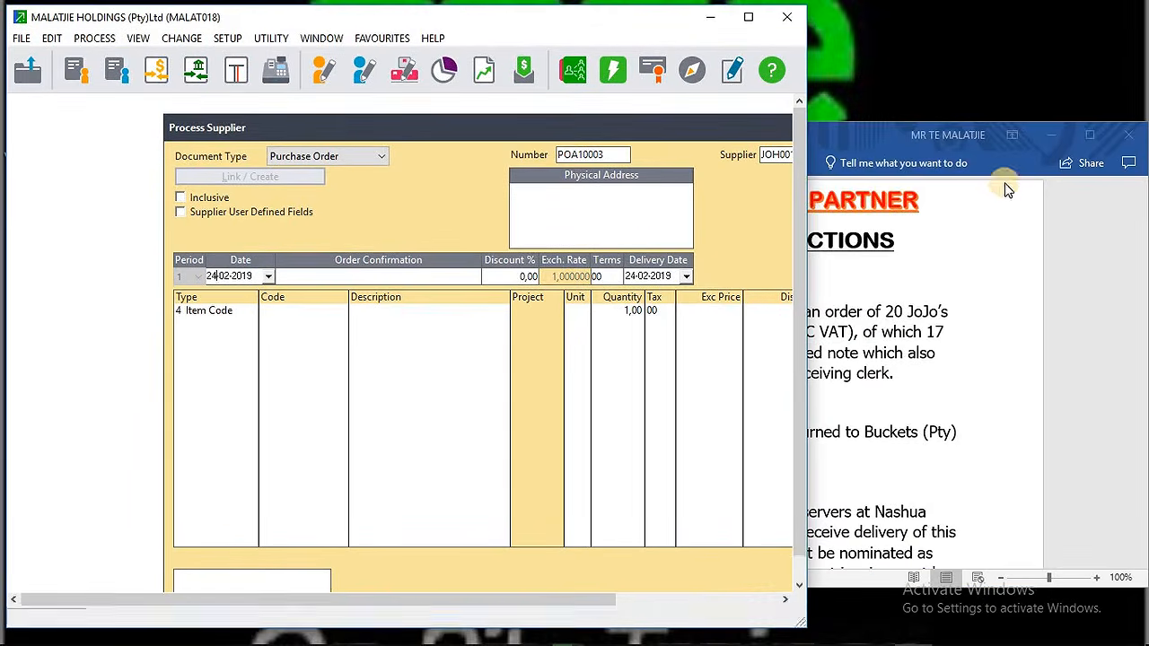
left_click(1007, 190)
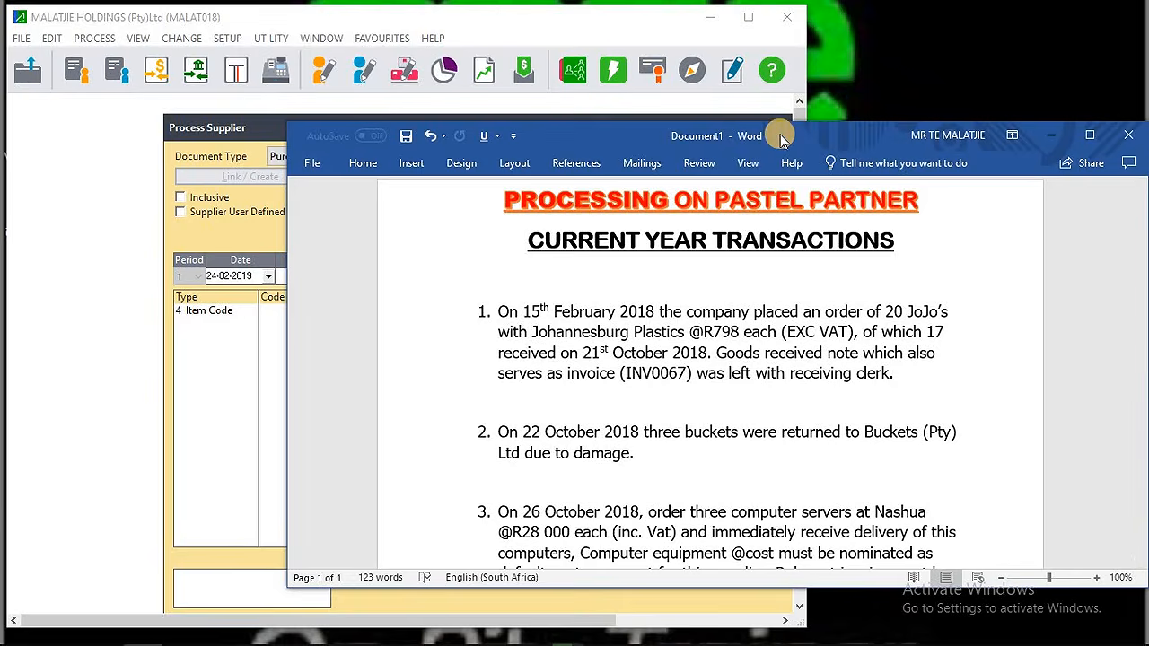
left_click(752, 20)
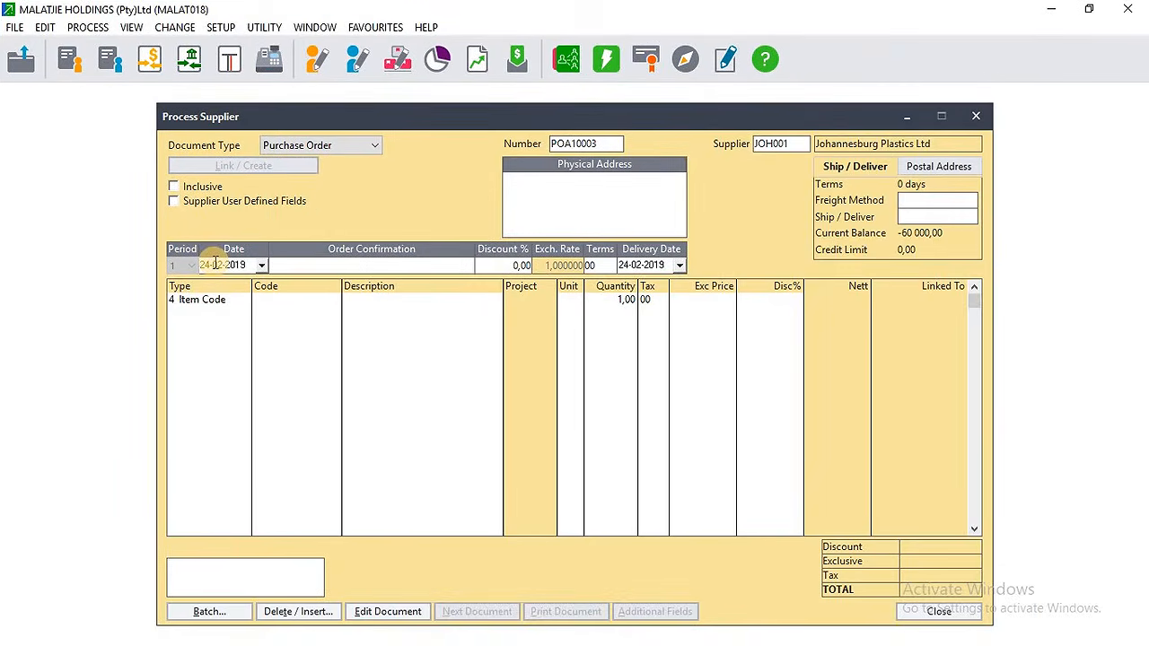
key("BackSpace")
key("BackSpace")
type("15")
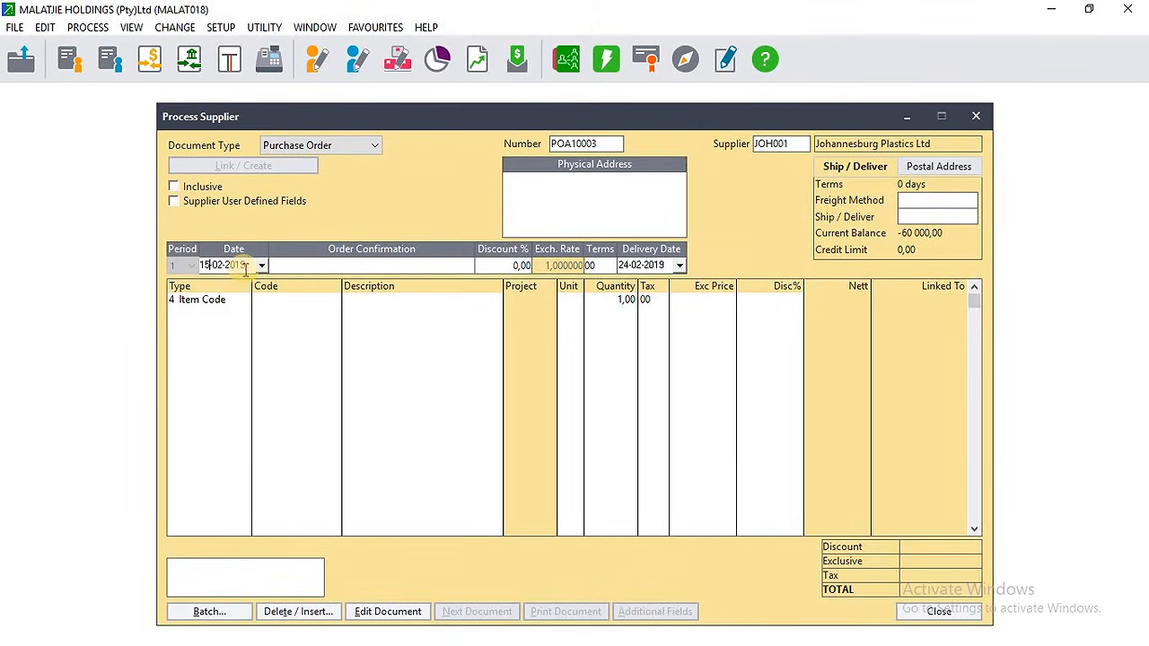
left_click(245, 269)
key("BackSpace")
type("8")
key("Tab")
key("Tab")
key("Tab")
key("Tab")
key("Tab")
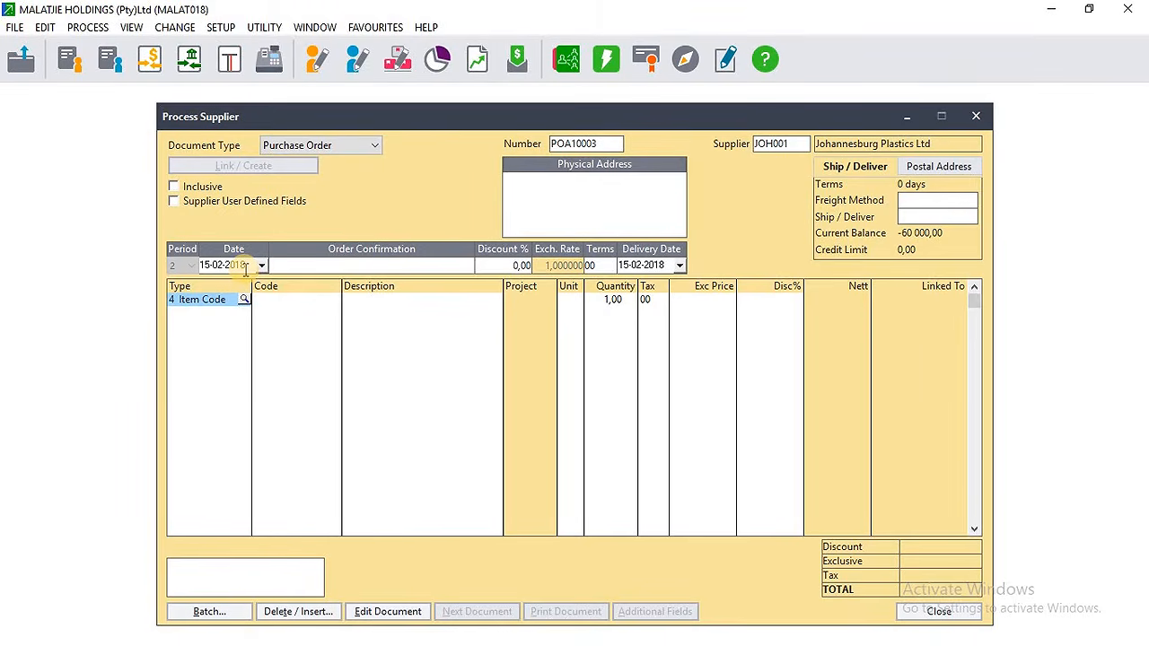
- Add inventory item JOJ001, Jojo 350 litres, to the first line of the purchase order
key("Tab")
key("Return")
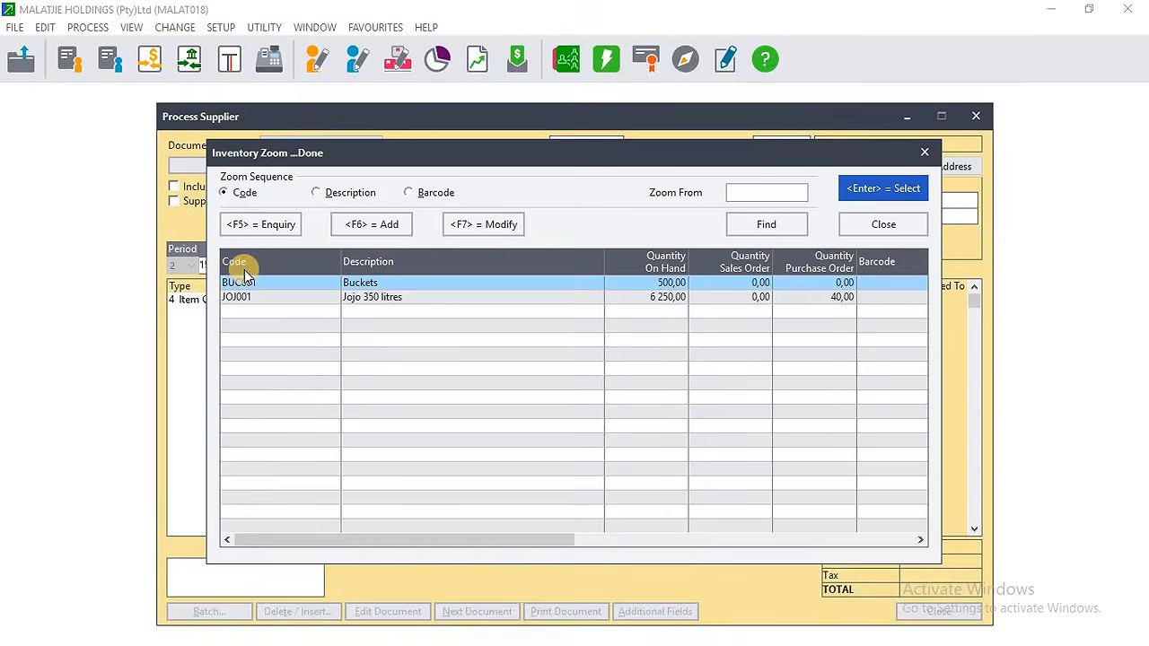
left_click(359, 303)
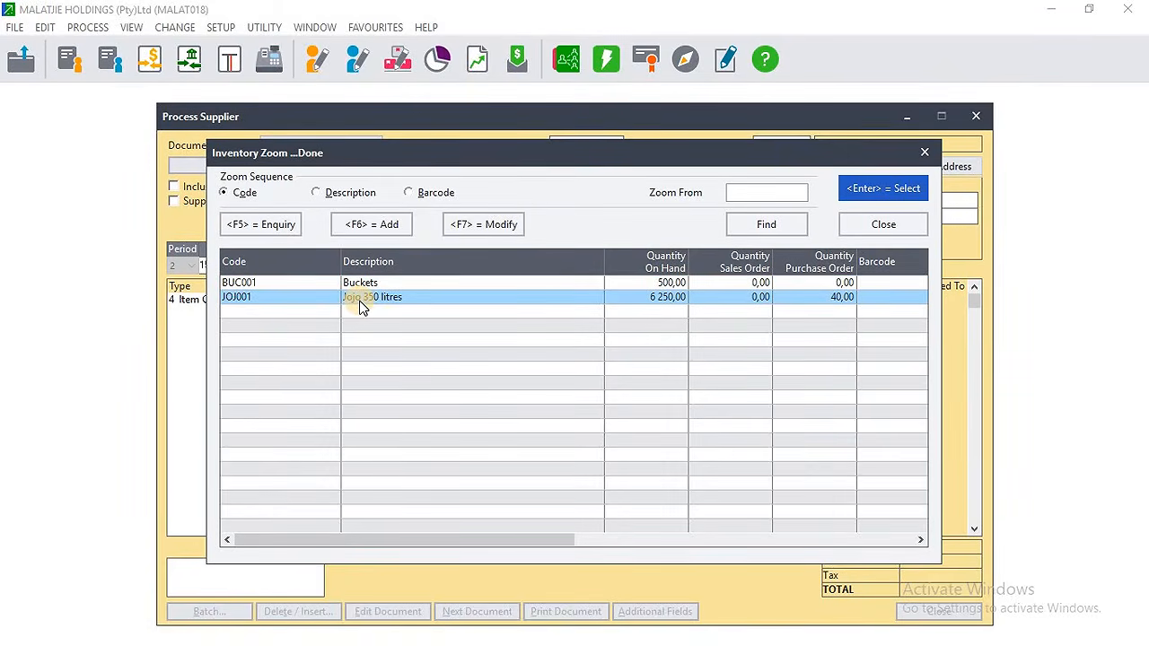
double_click(360, 307)
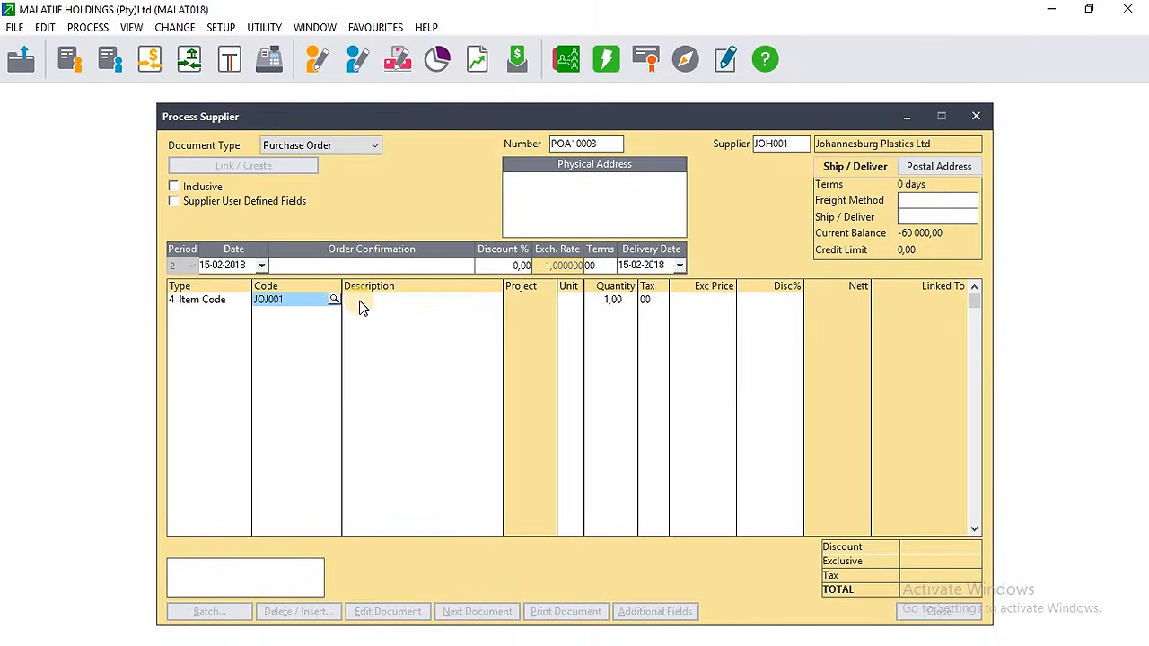
key("Return")
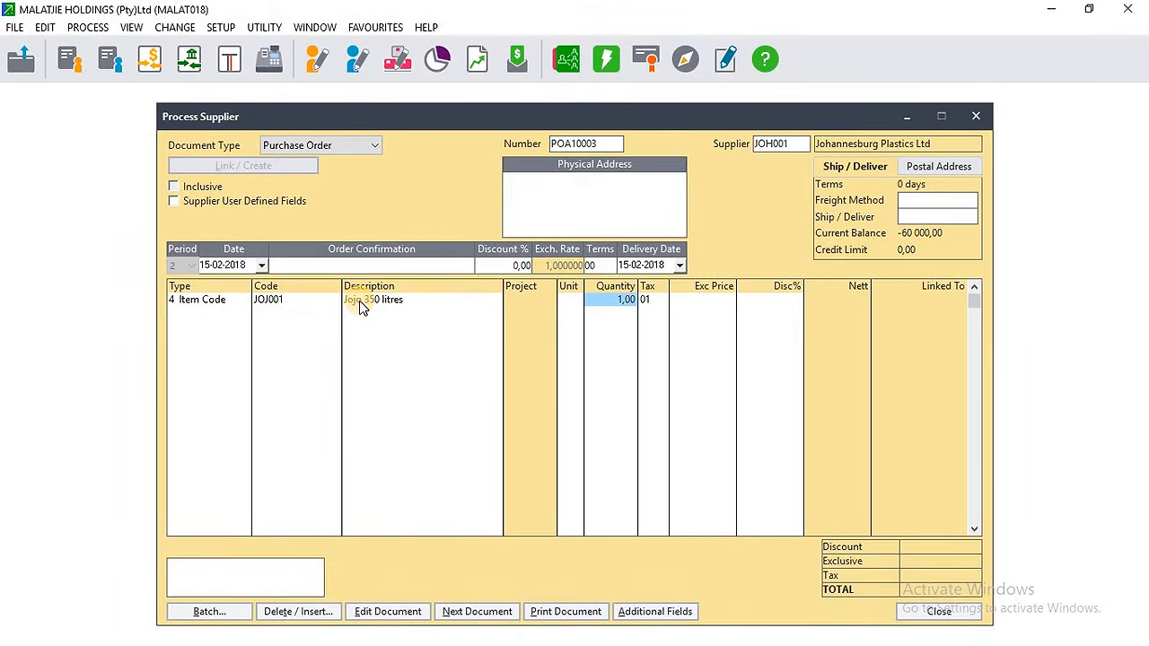
- Set the Jojo line's quantity to 20 and its tax type to 01 - Vat - Standard rated (14,00%)
type("20")
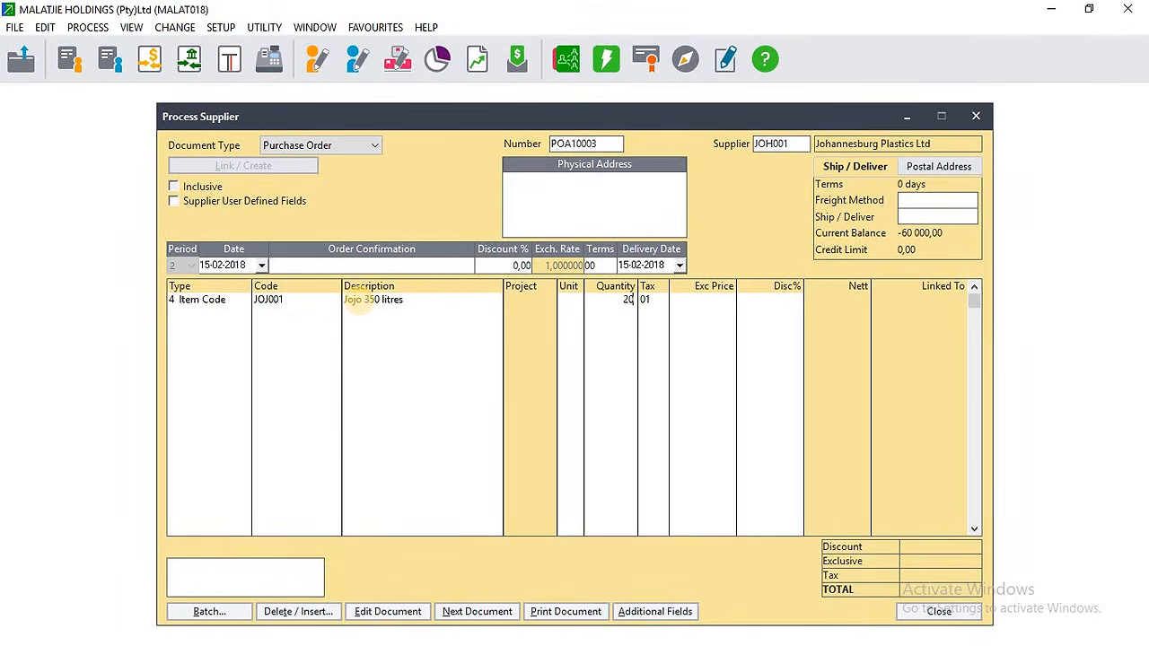
key("Return")
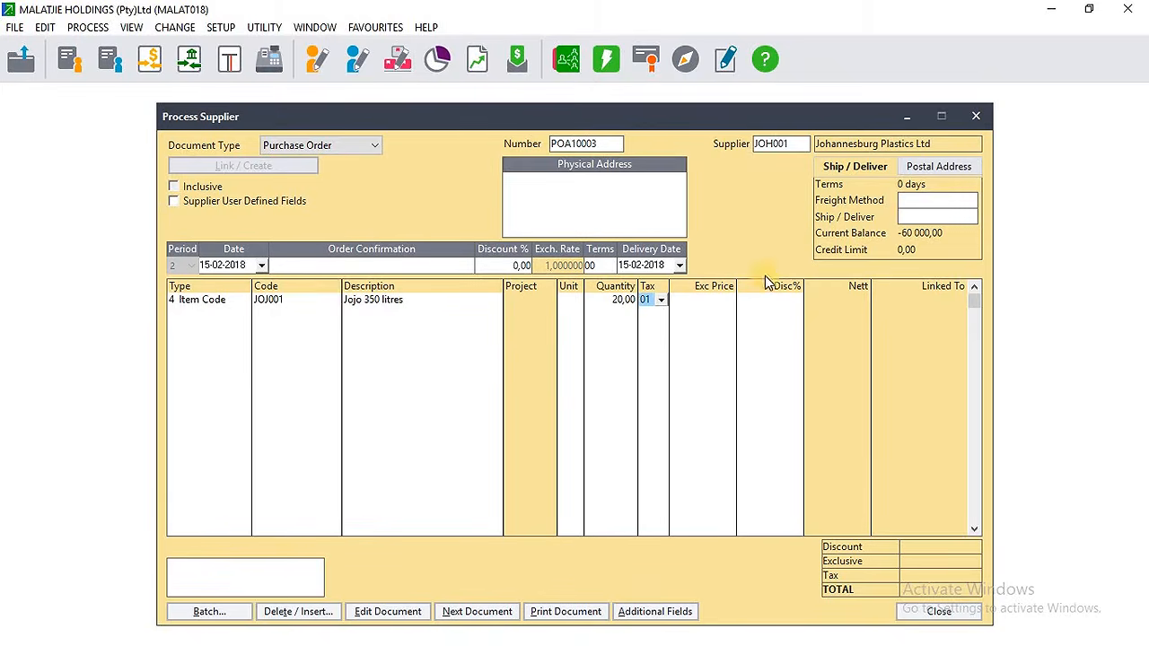
left_click(661, 300)
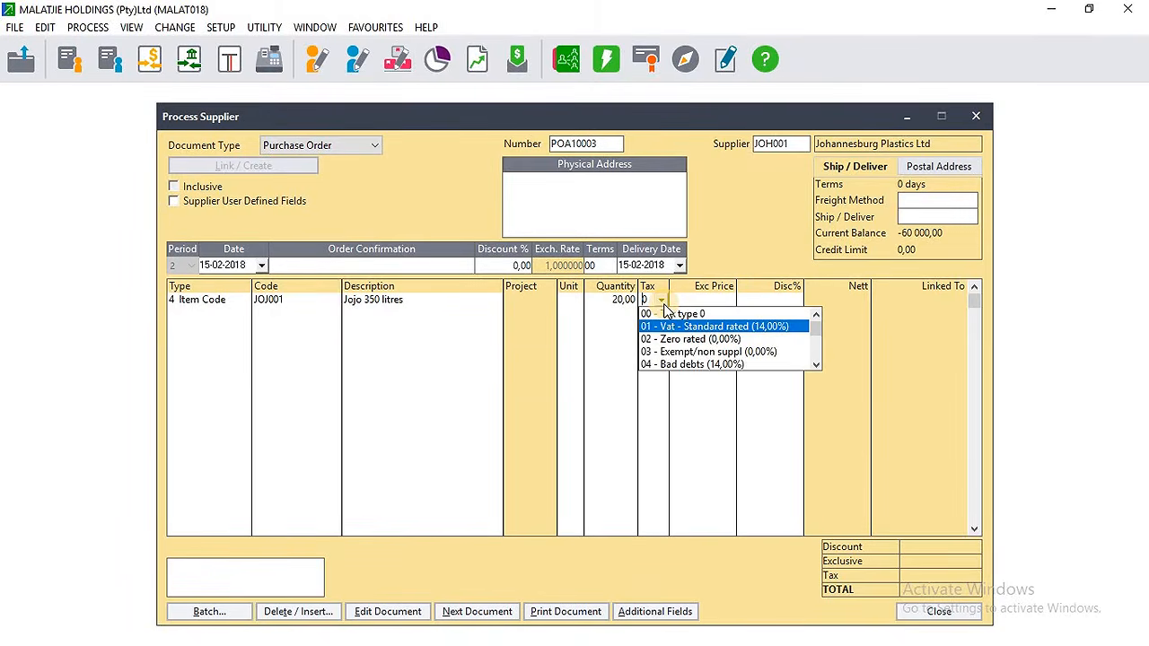
key("Return")
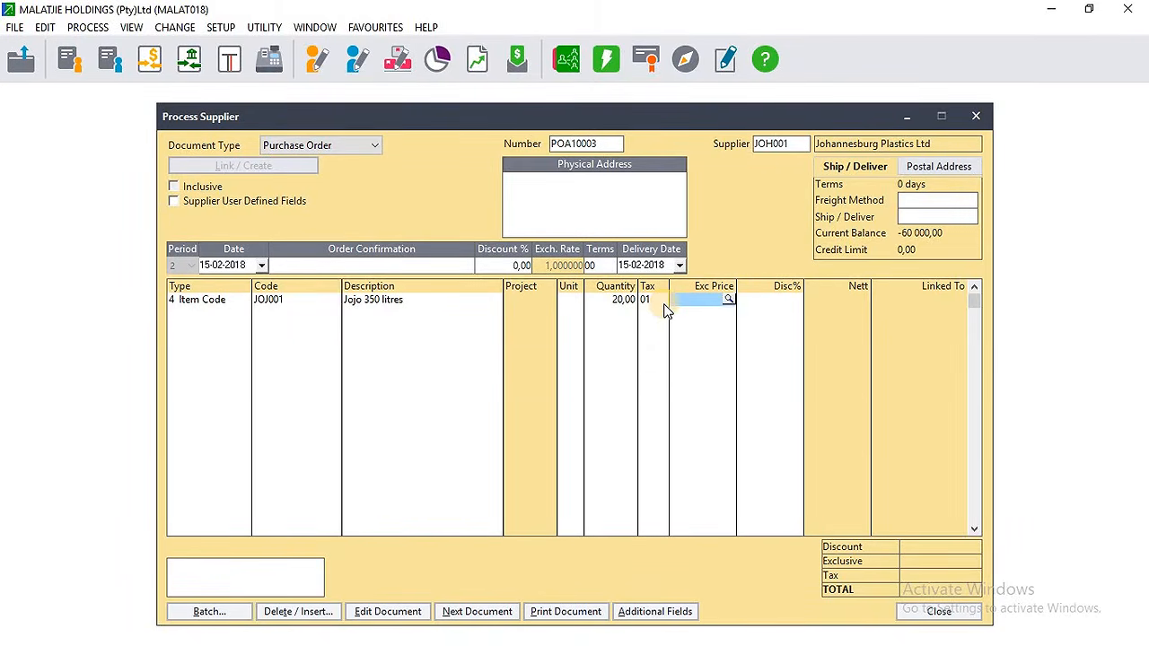
key("Return")
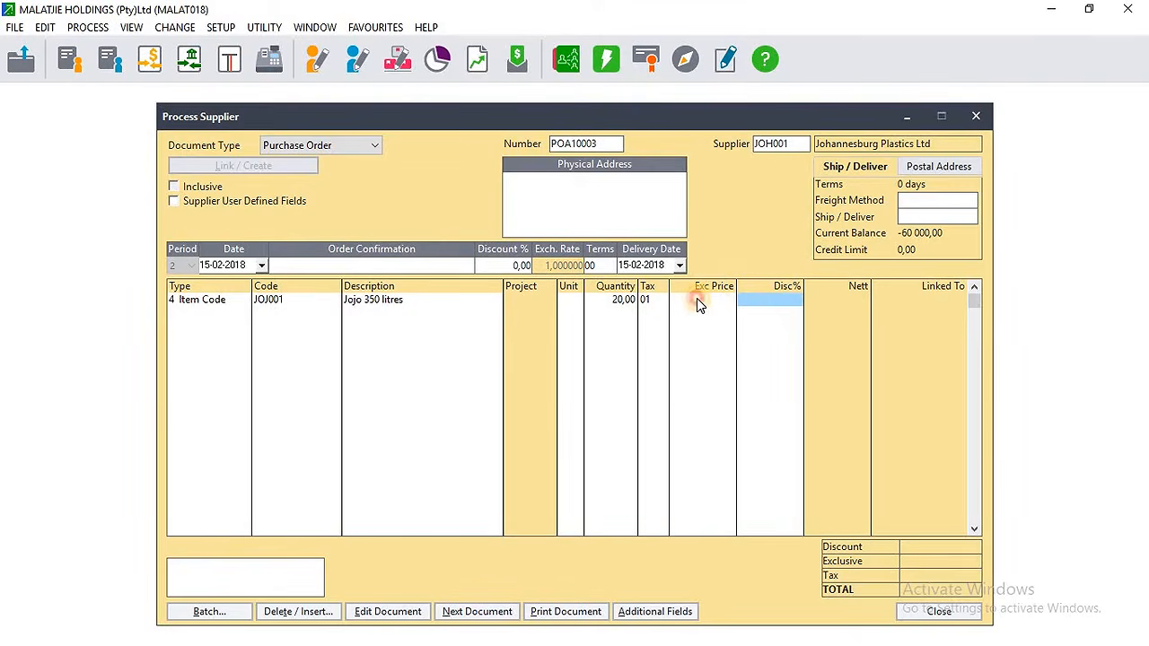
- Check the unit price in the Word transaction list and set the Jojo line's exclusive price to 798,00, acknowledging the cost difference notice
left_click(697, 301)
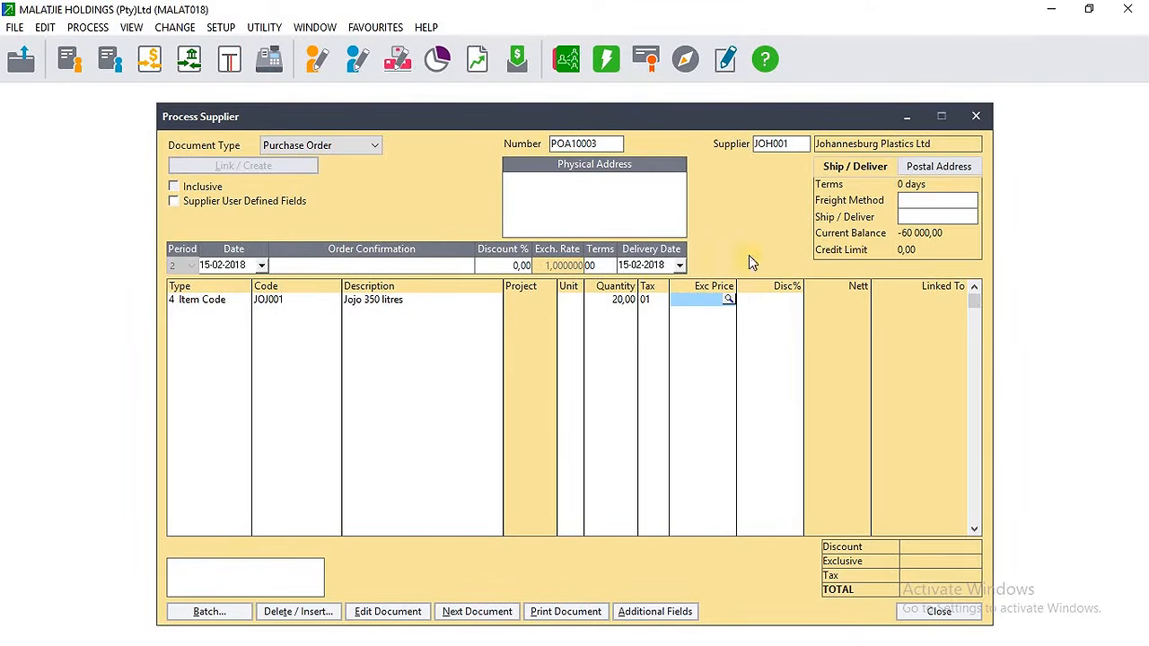
left_click(1093, 11)
left_click(654, 332)
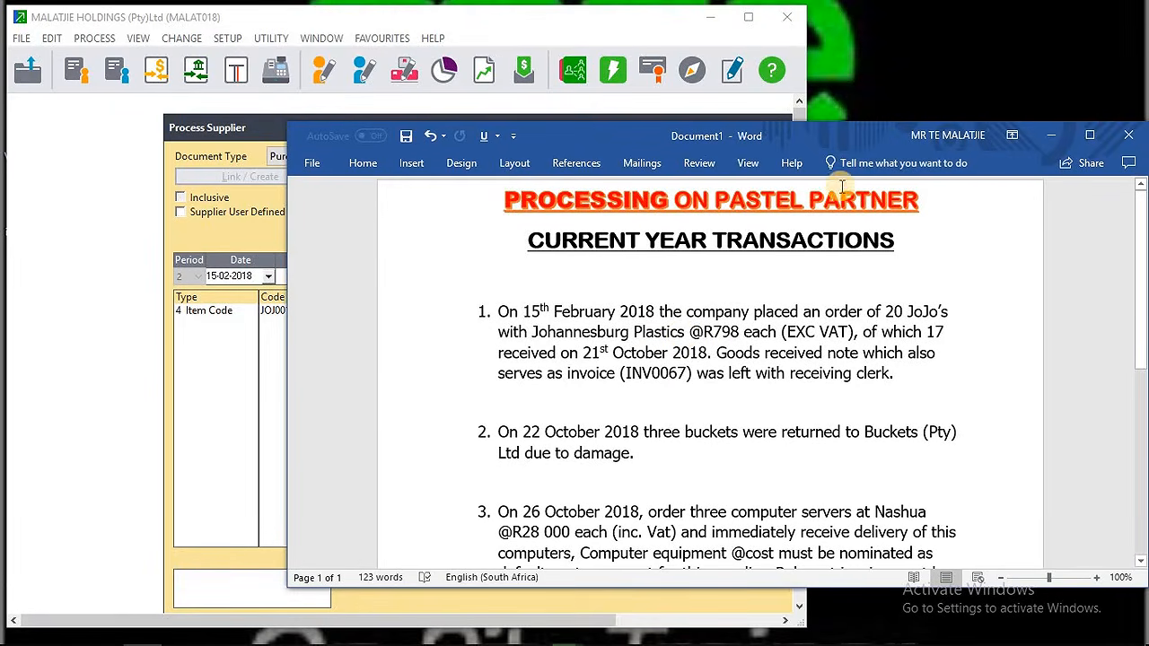
left_click(1088, 134)
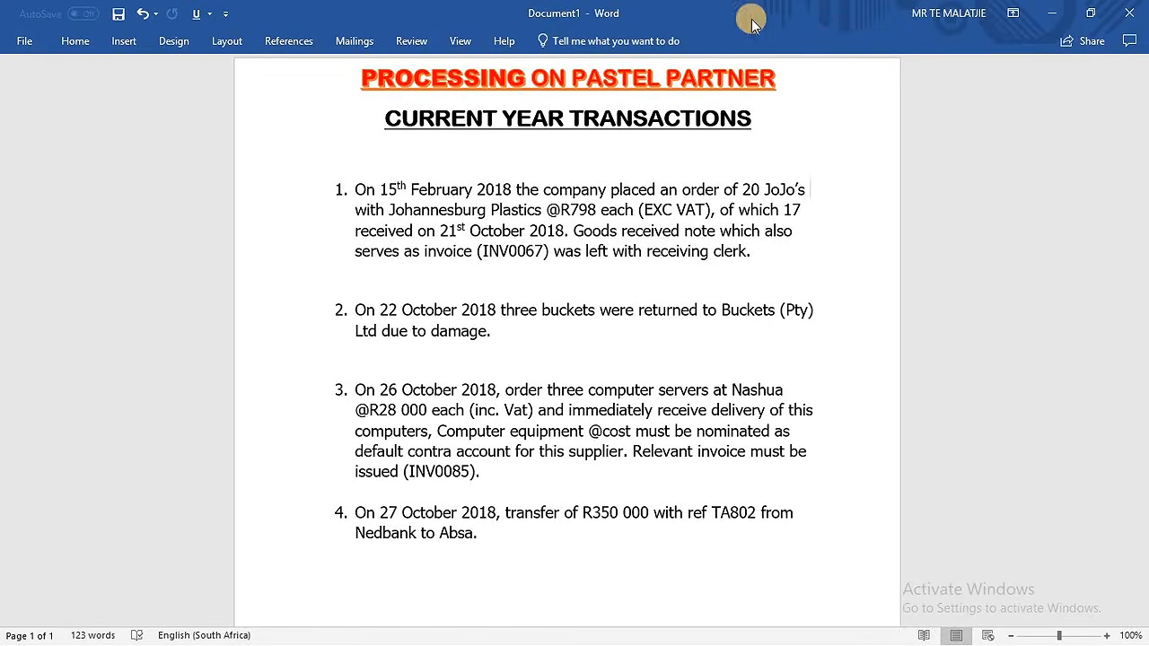
left_click(1066, 13)
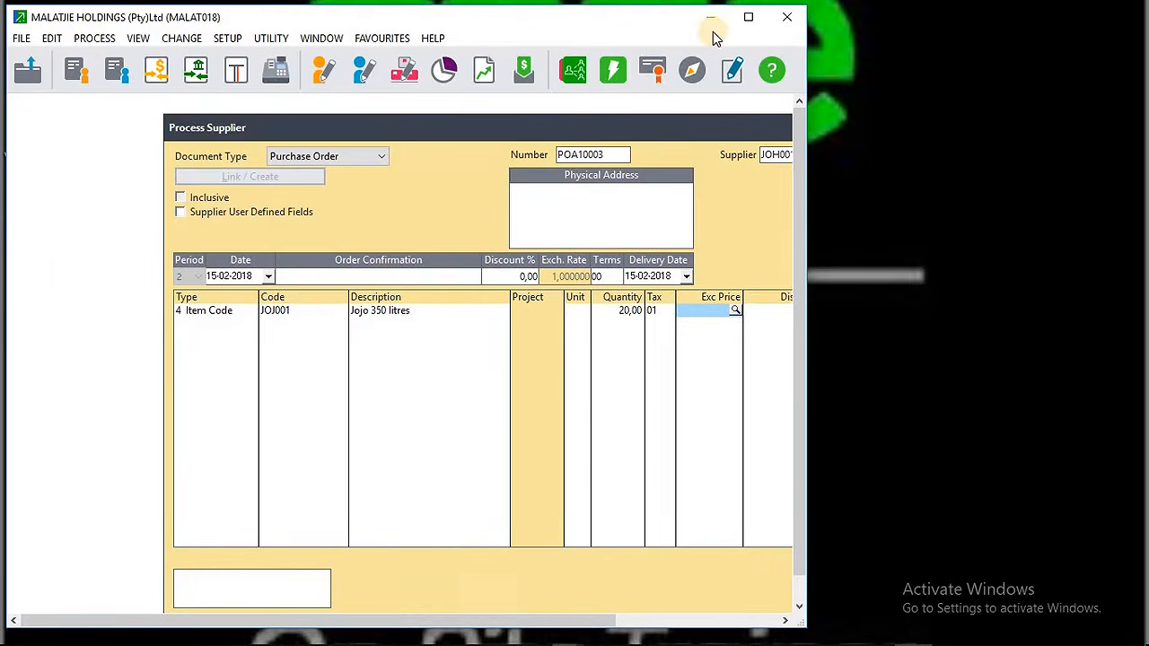
left_click(745, 18)
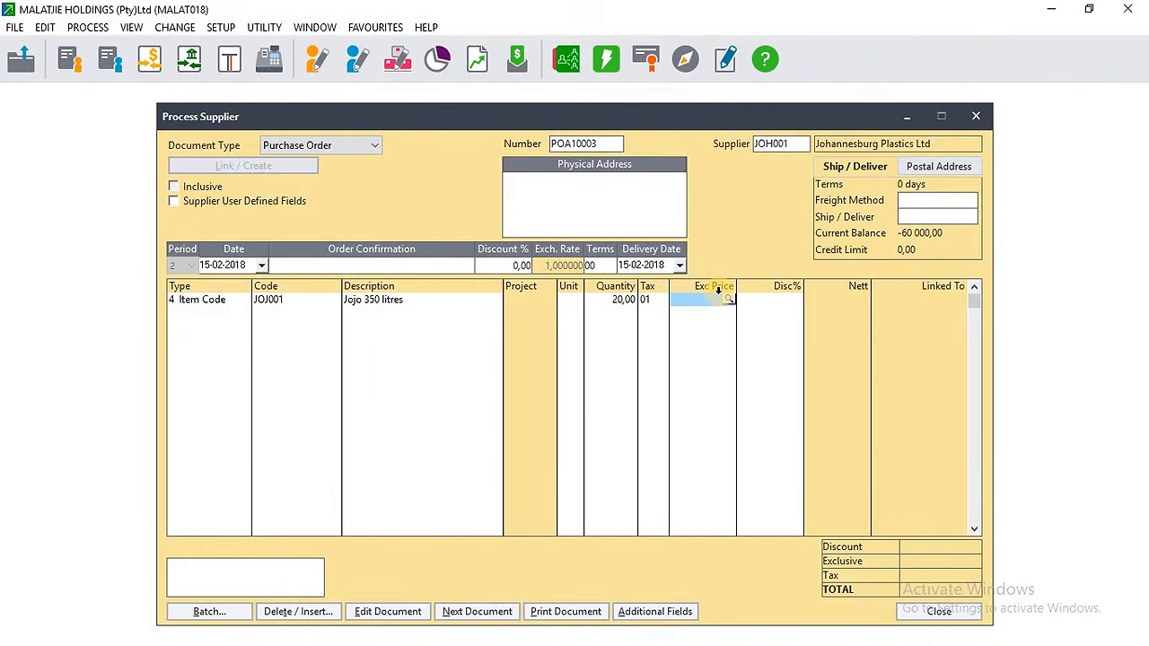
type("7")
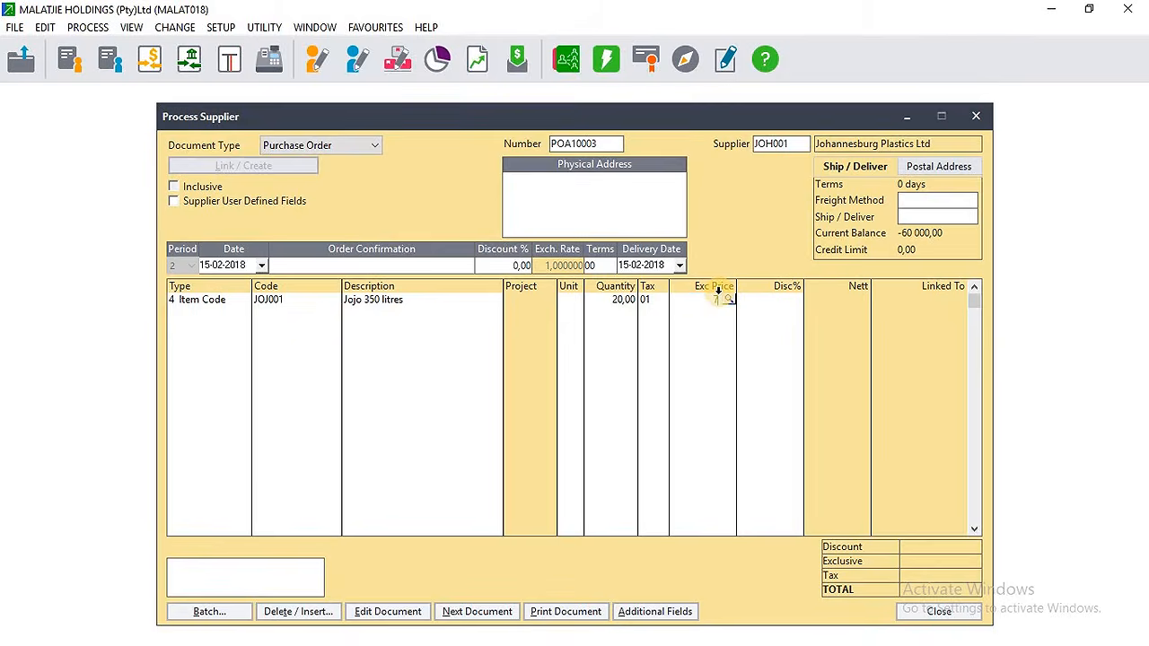
type("88")
key("Return")
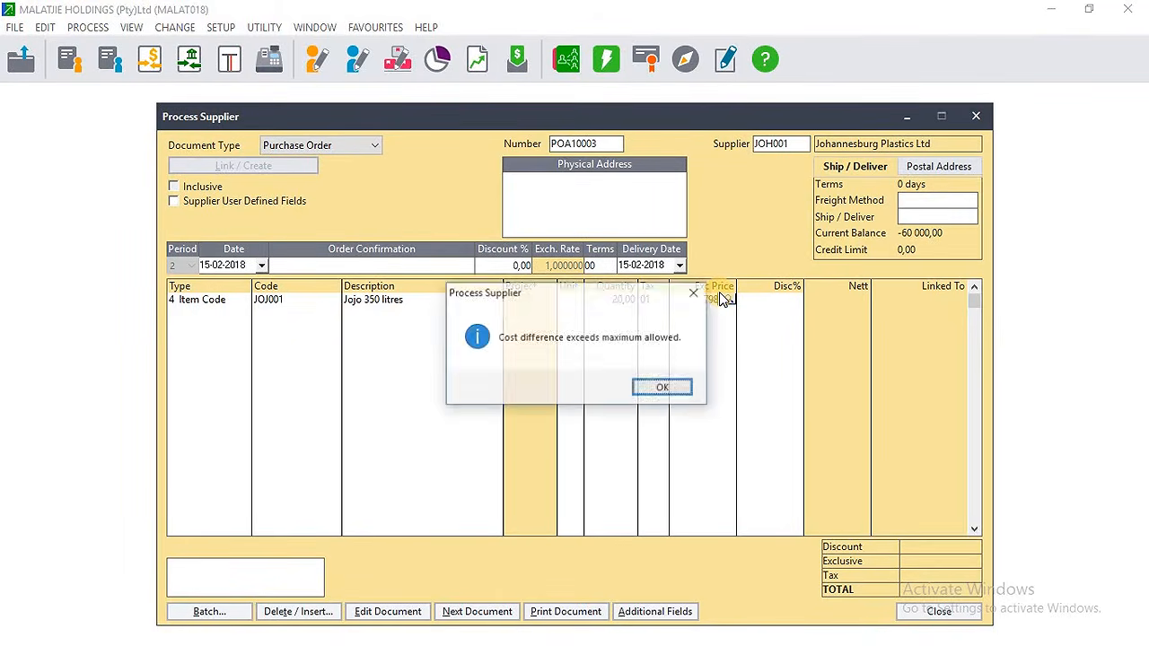
left_click(677, 389)
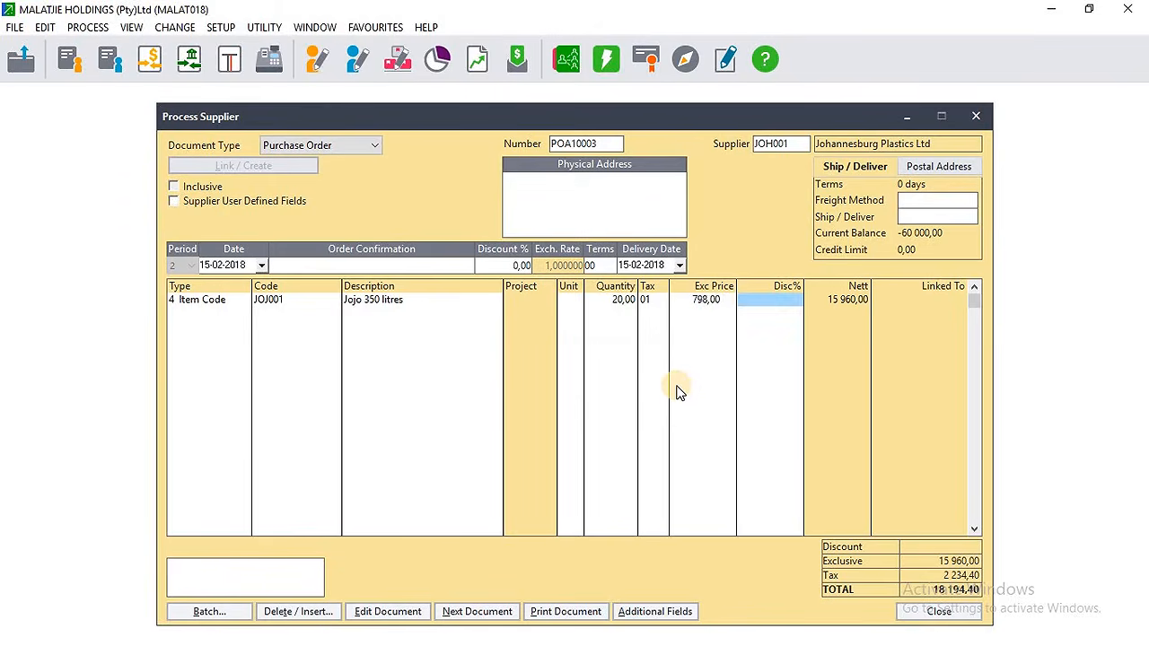
- Leave the Jojo line's discount blank and complete the line
key("Return")
key("Return")
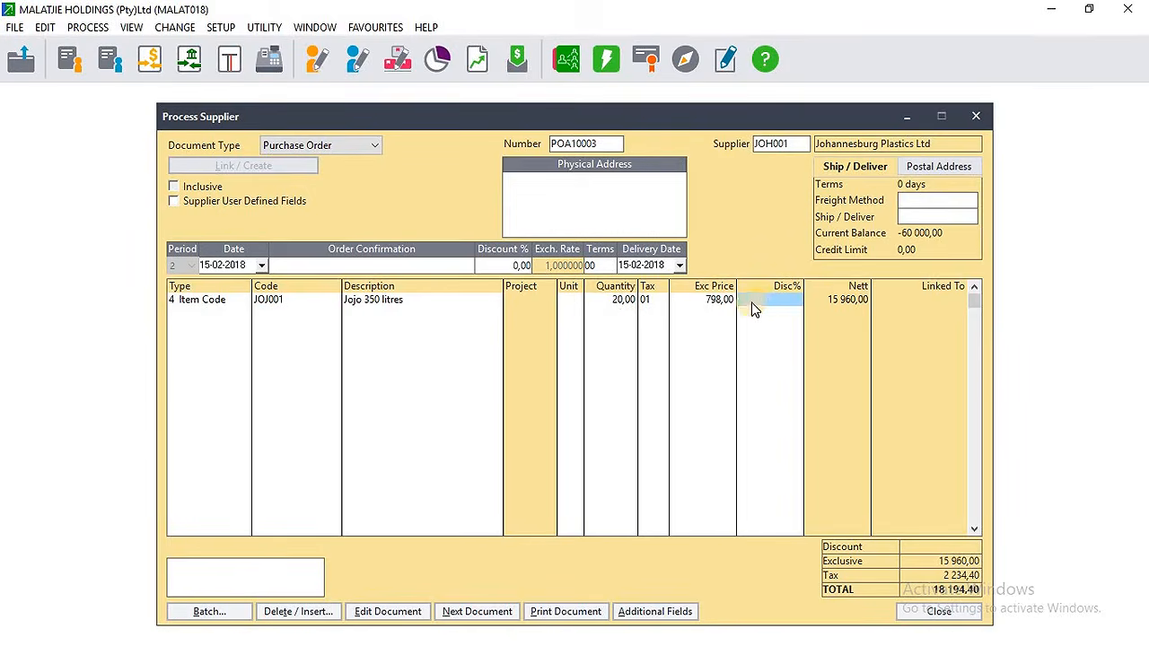
left_click(768, 300)
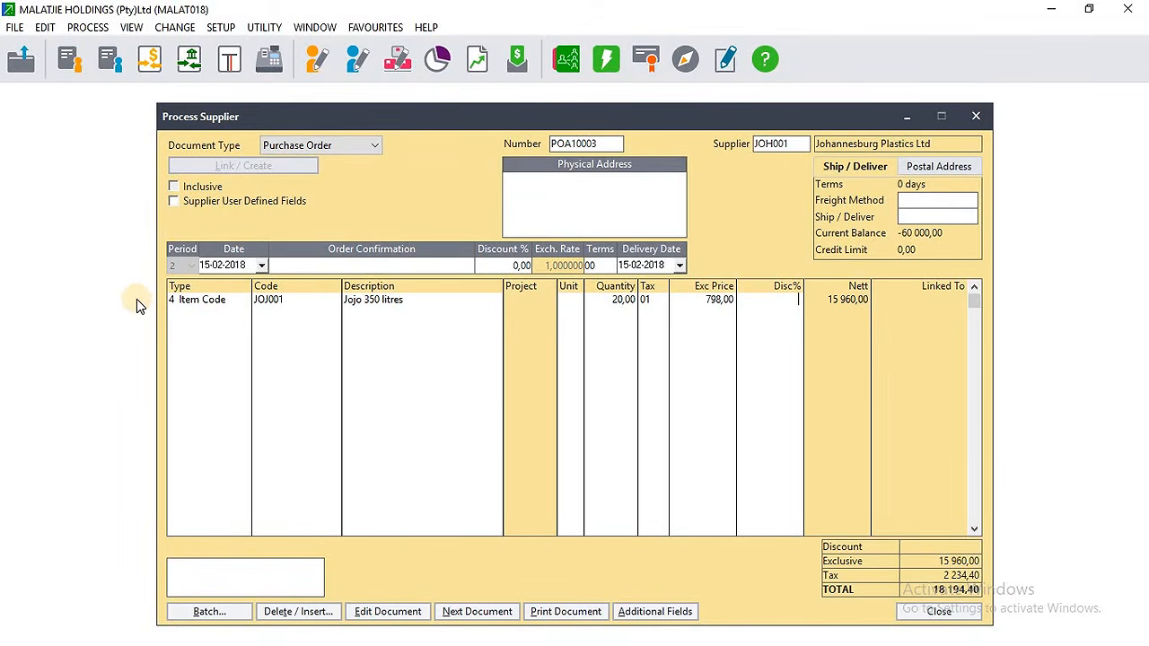
left_click(415, 320)
key("Return")
key("Return")
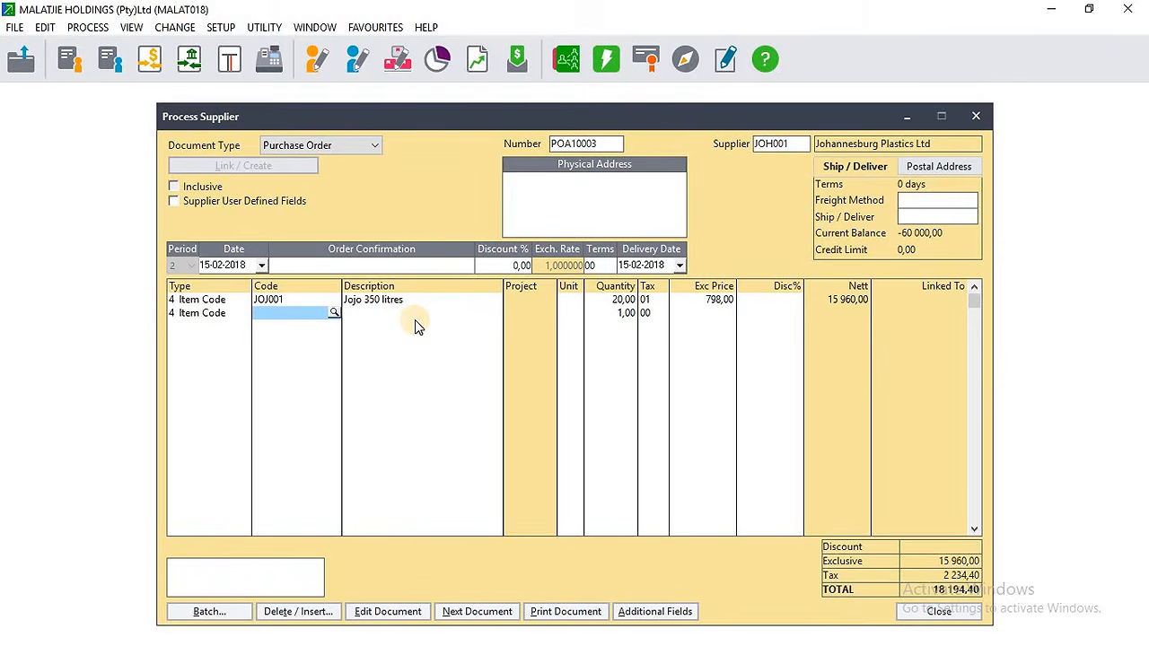
- Save the purchase order by moving to the next document, without printing it
left_click(216, 615)
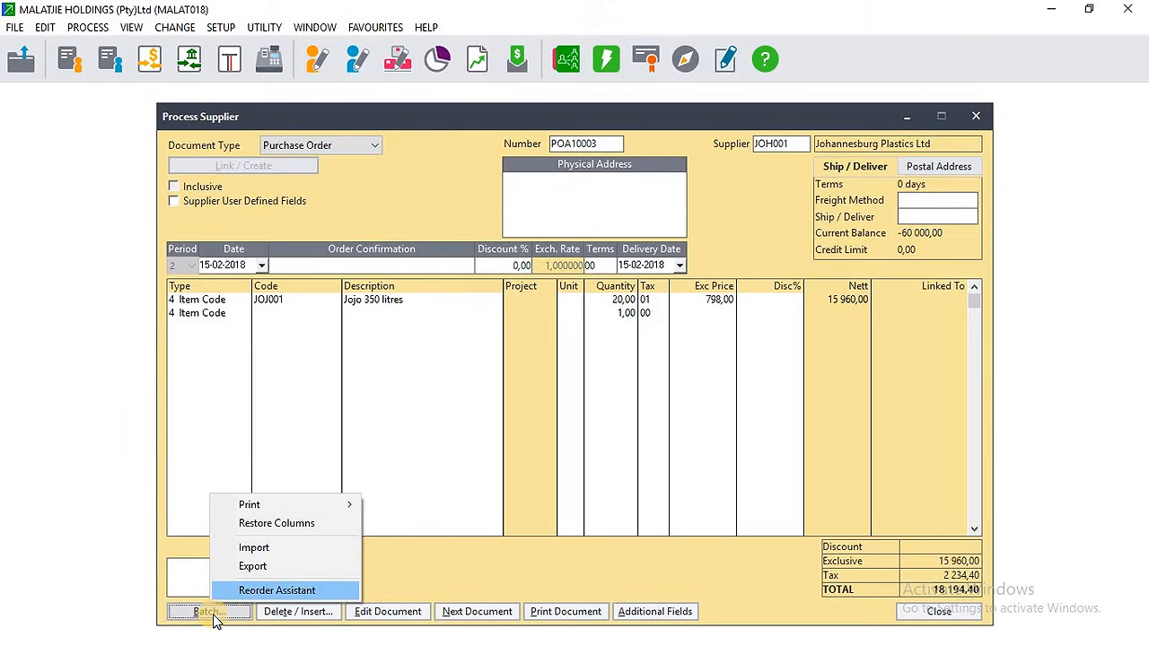
left_click(465, 617)
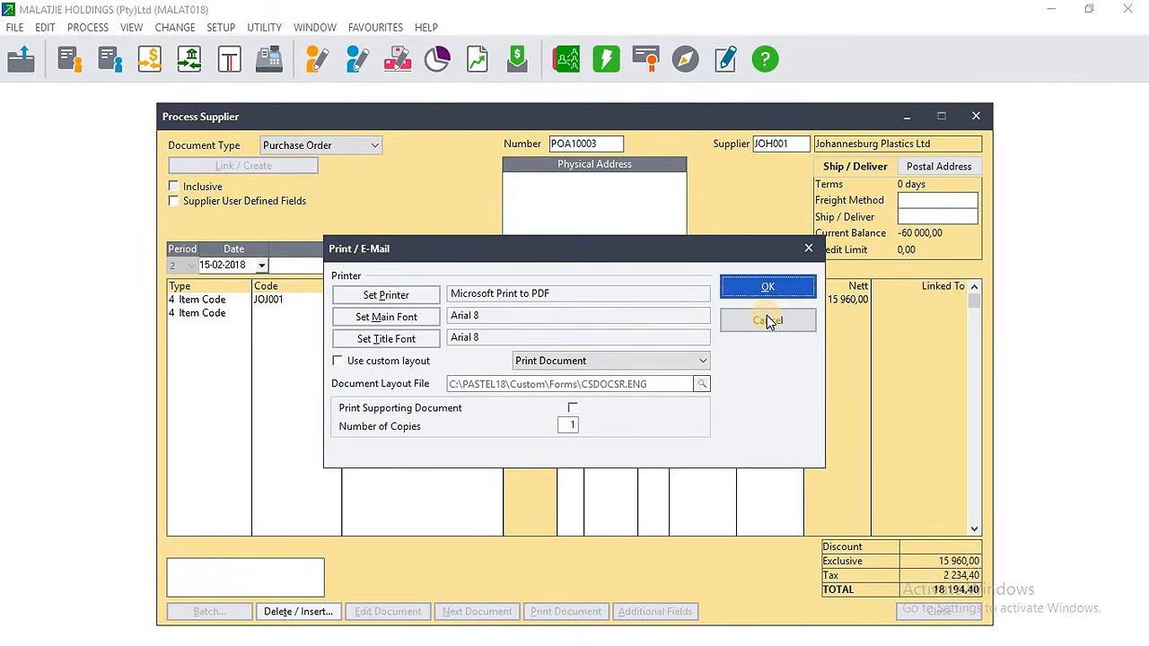
left_click(767, 321)
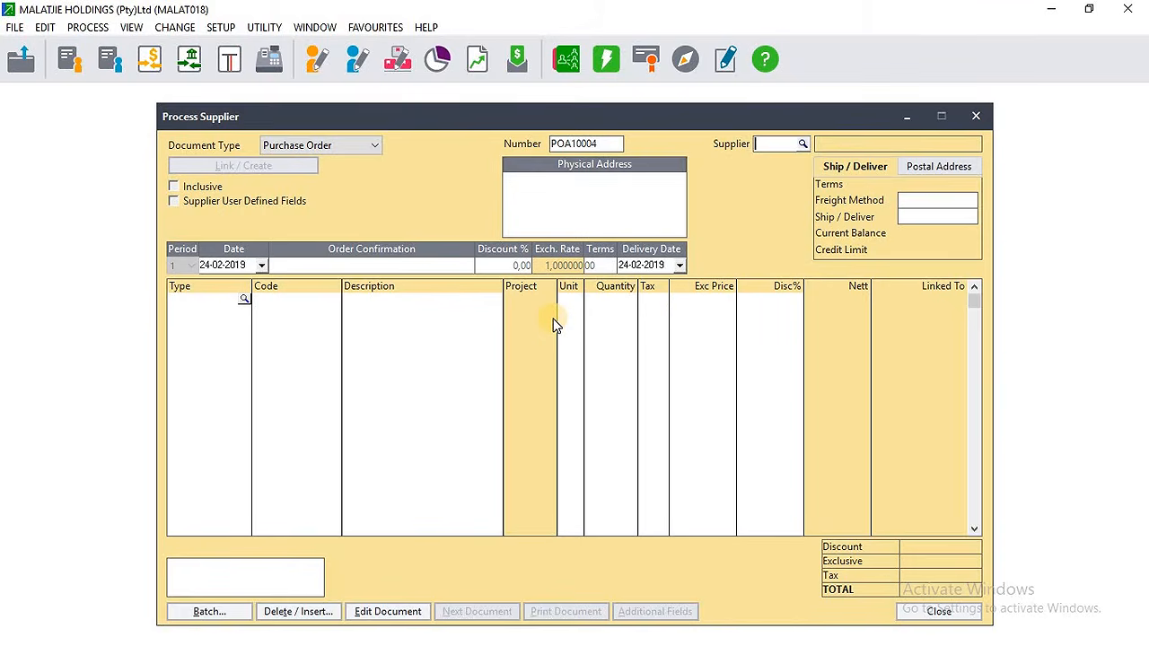
- Review the JoJo delivery details in the Word transaction list and change the supplier document type to Goods Rec Note
left_click(1088, 8)
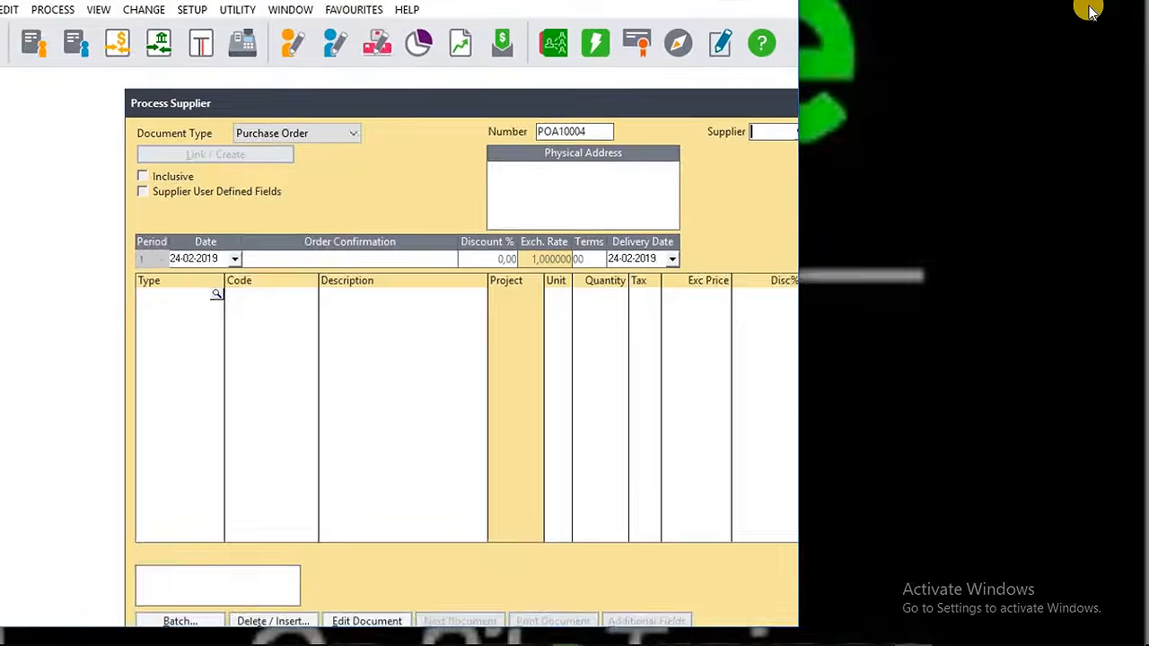
left_click(705, 632)
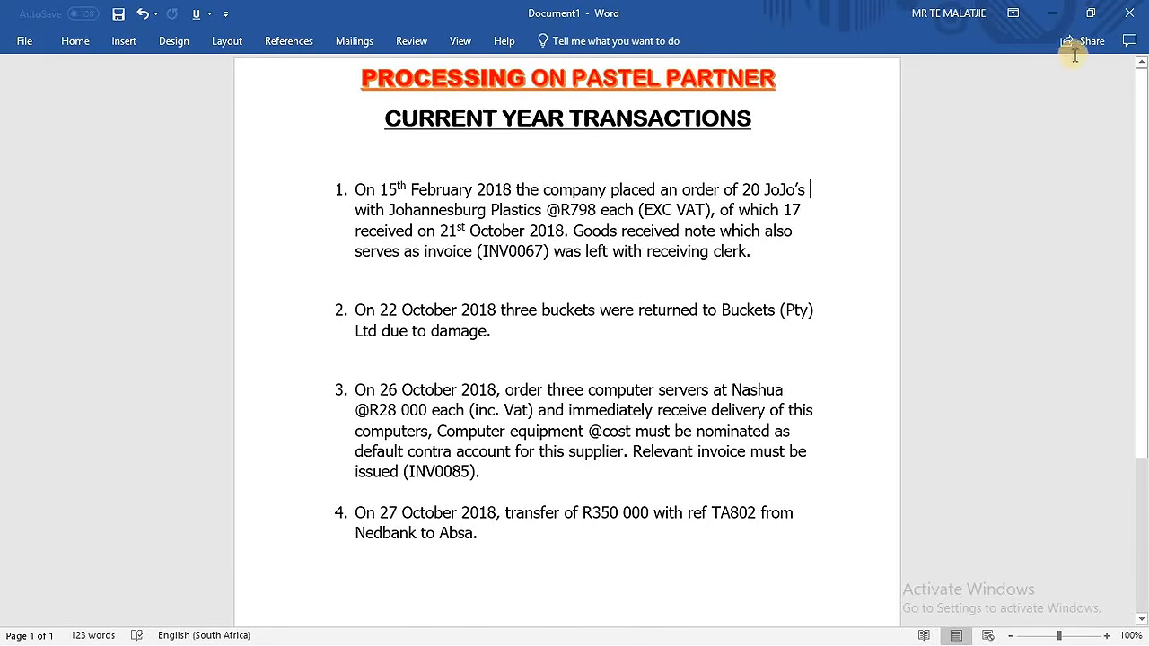
left_click(1089, 12)
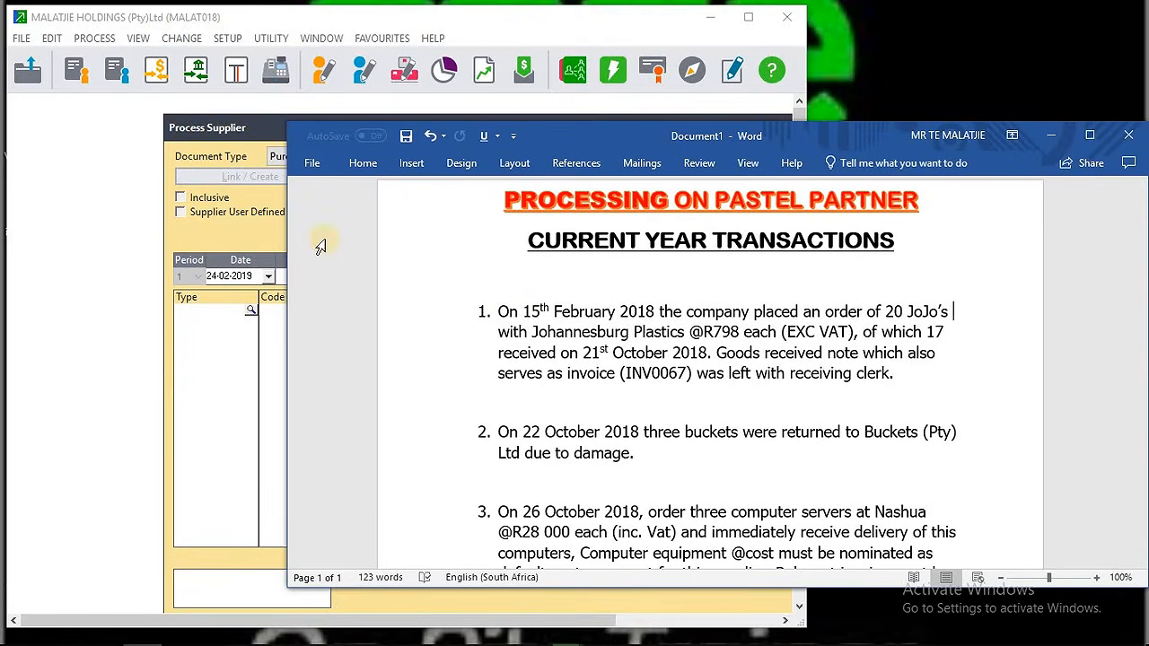
left_click(128, 269)
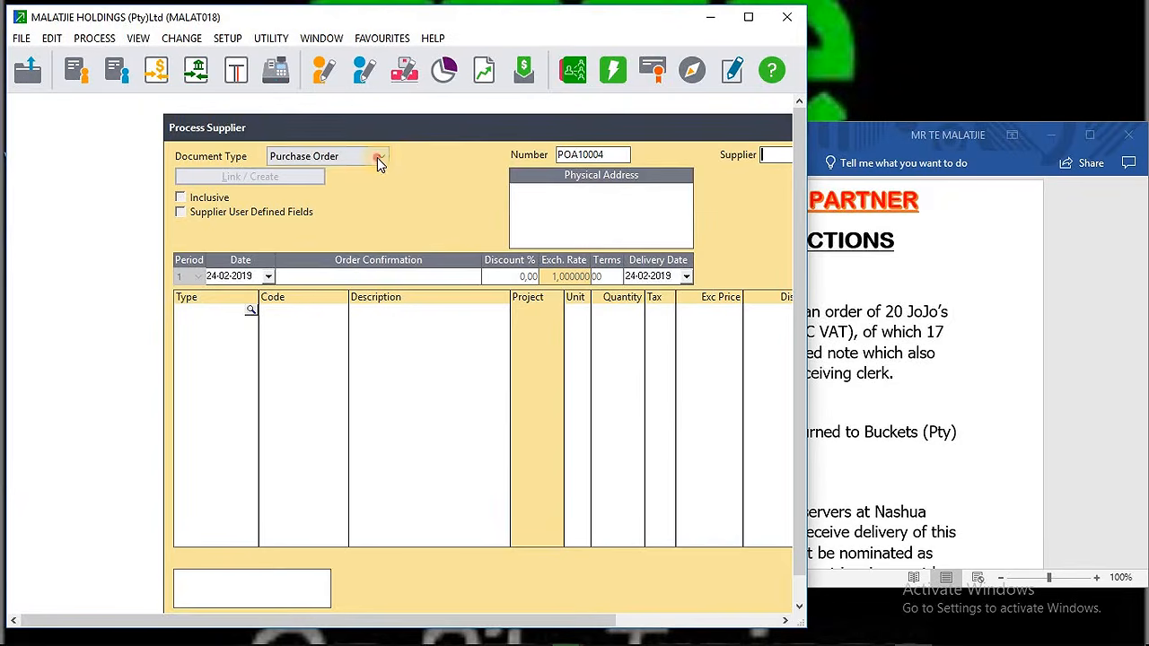
left_click(381, 156)
left_click(337, 187)
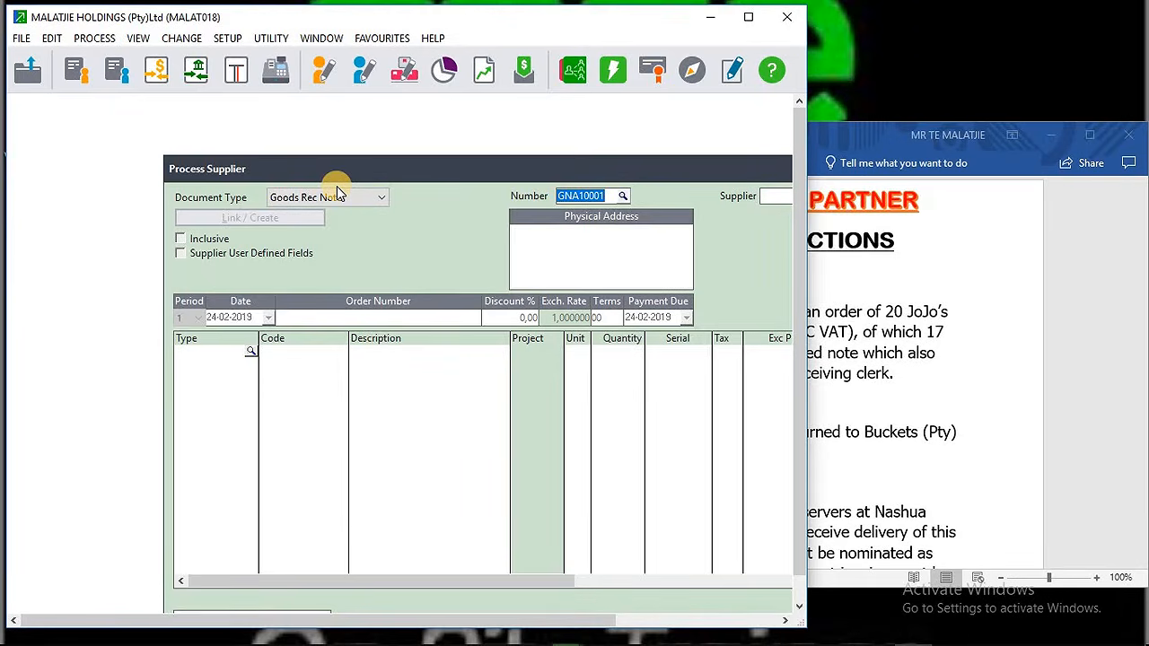
left_click(745, 15)
- Choose supplier JOH001, Johannesburg Plastics Ltd, for the goods received note and decline linking to its outstanding purchase orders for now
key("Return")
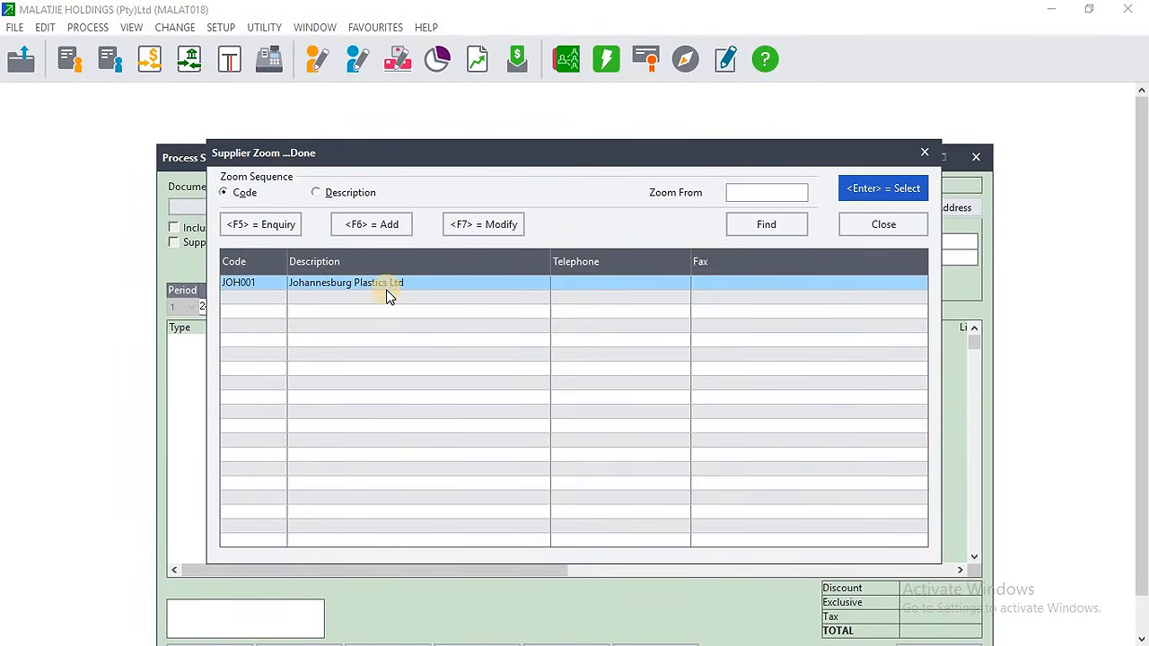
double_click(388, 296)
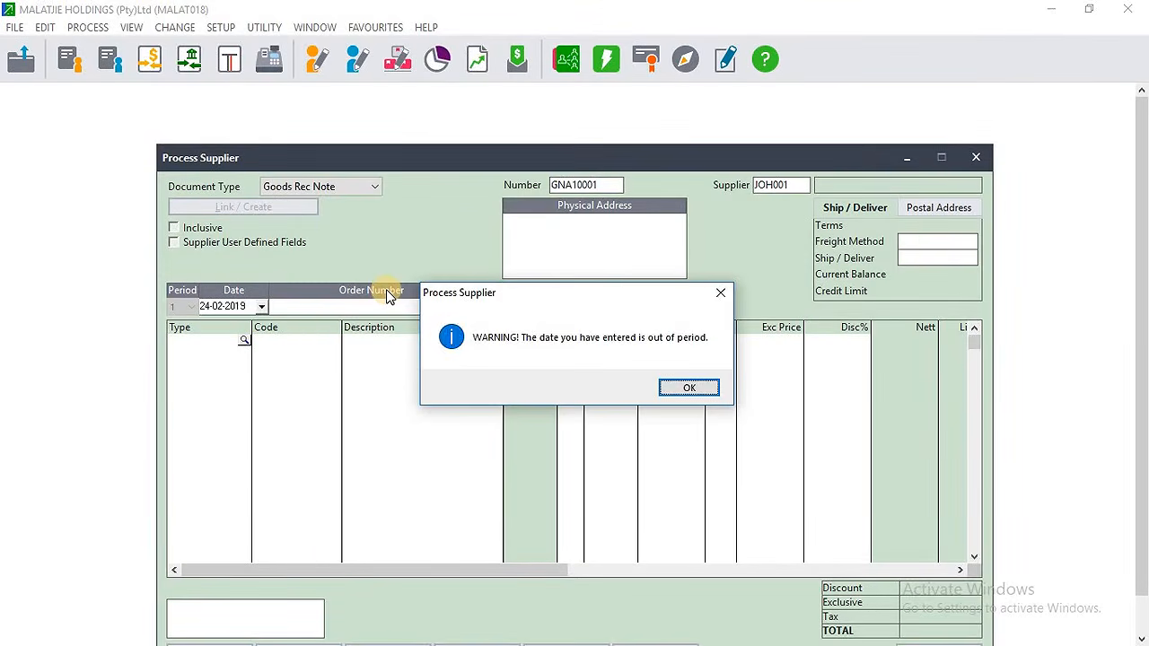
left_click(674, 391)
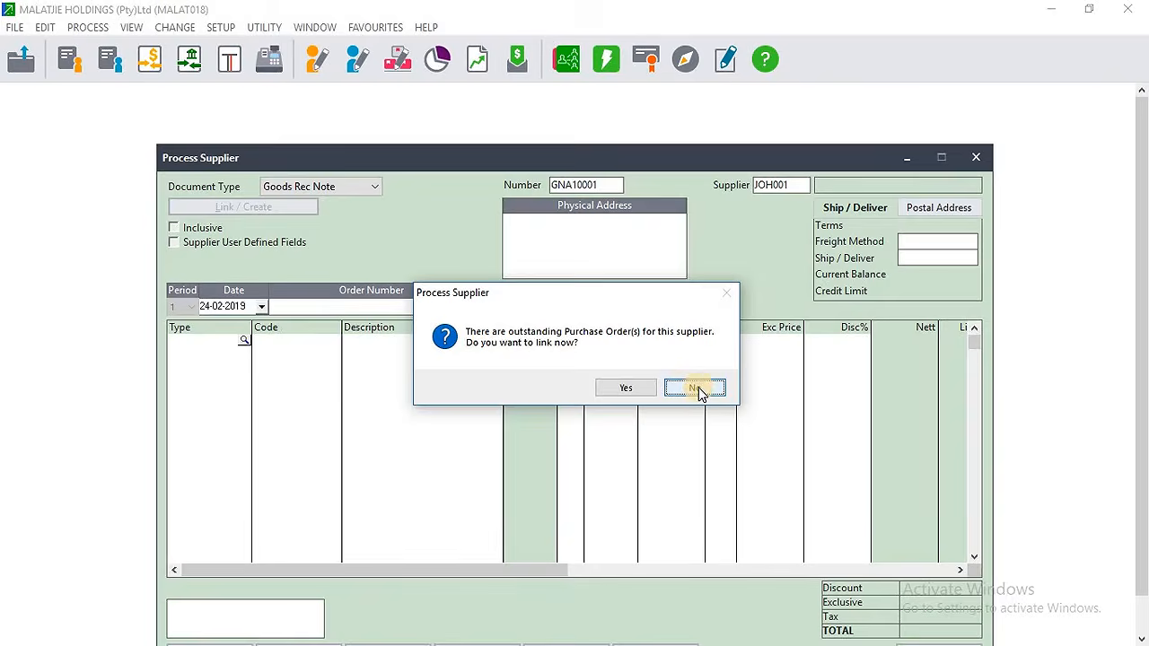
left_click(697, 388)
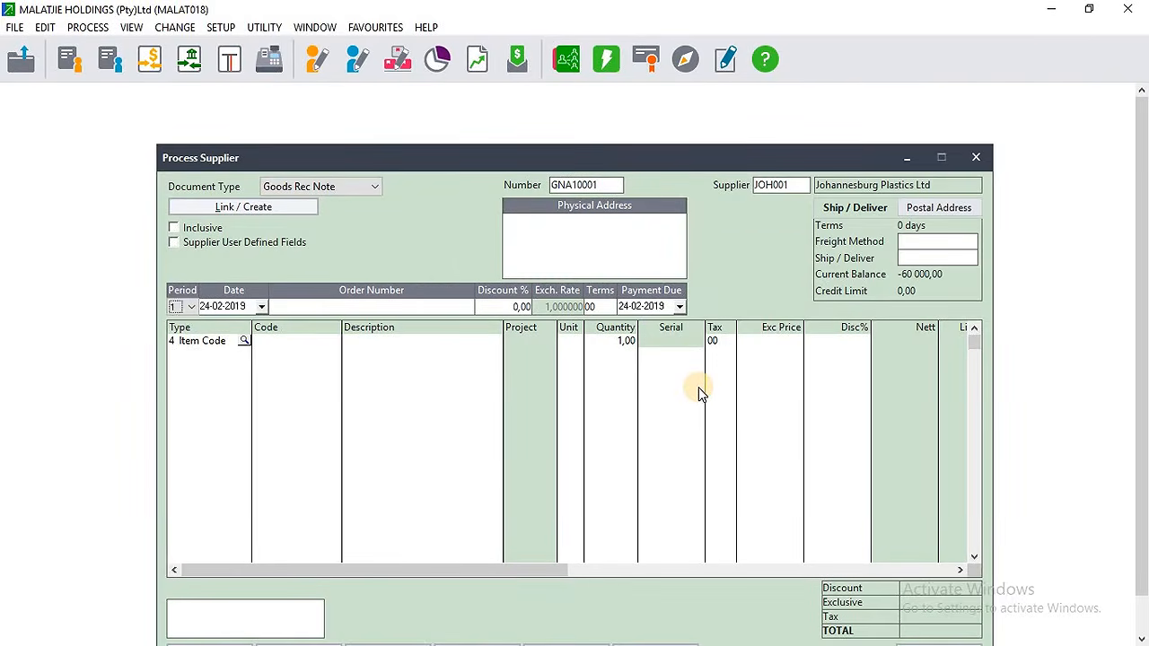
- Check the receipt date in the Word transaction list and set the goods received note's date to 21-10-2018, leaving the order number blank
key("Tab")
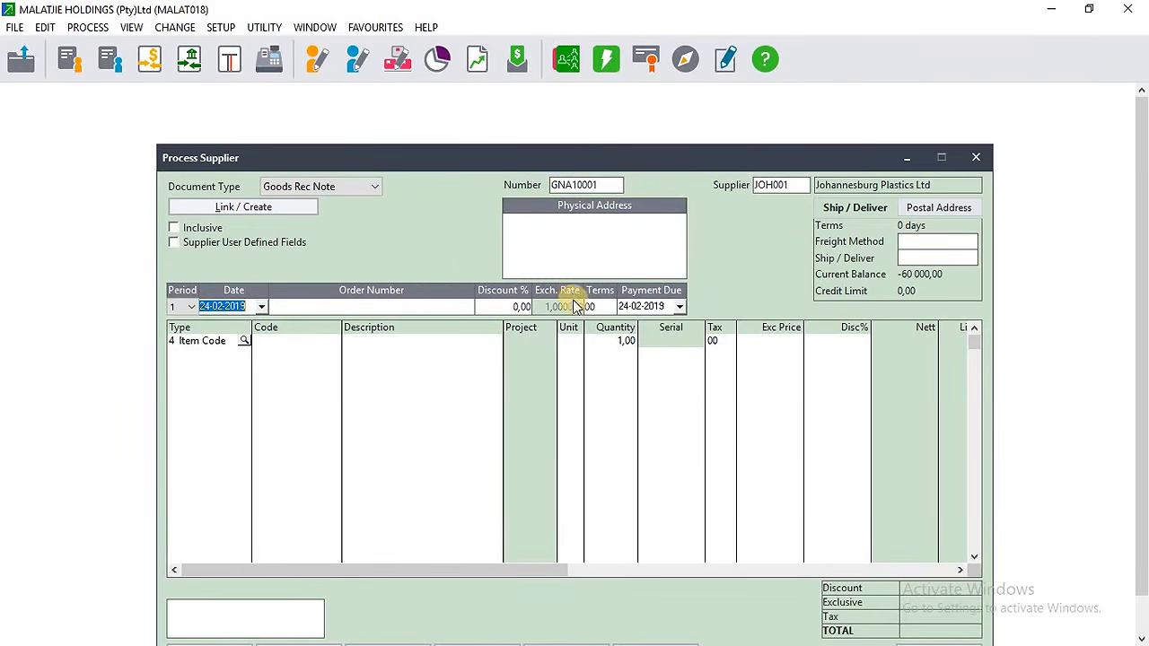
left_click(209, 306)
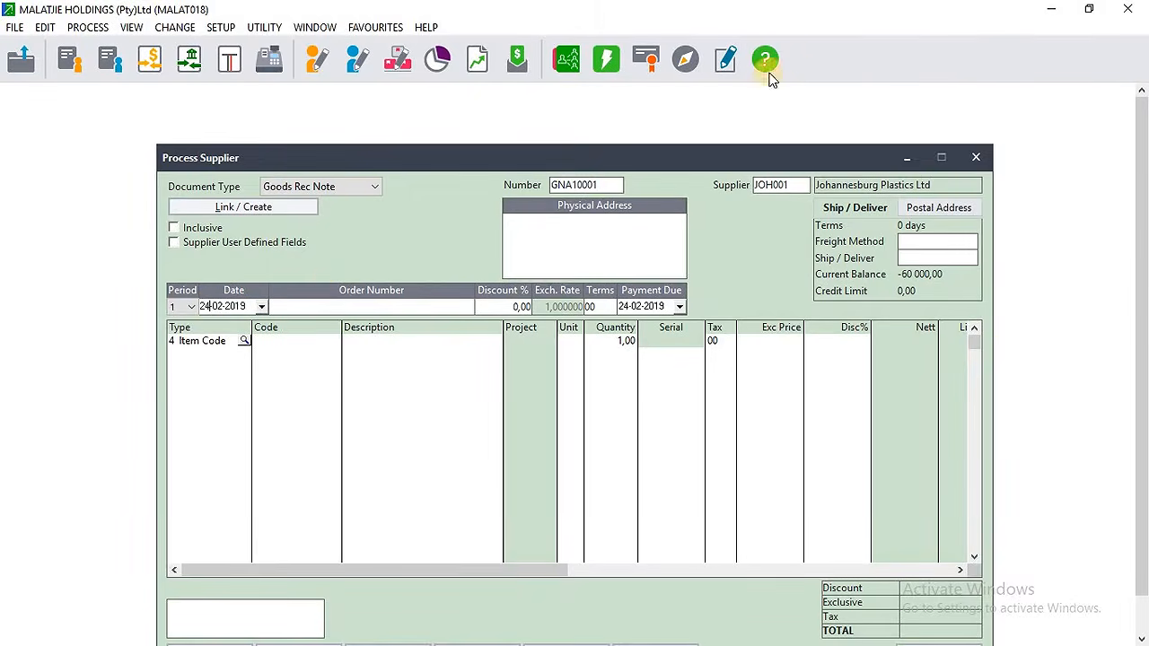
left_click(1089, 9)
left_click(969, 308)
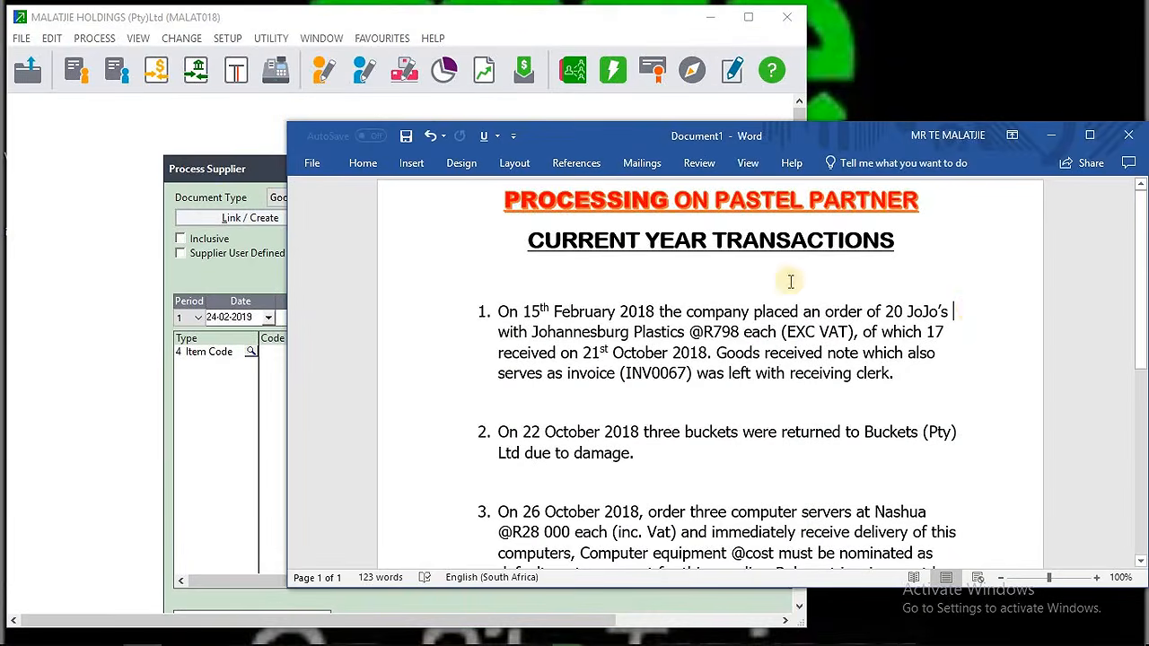
left_click(745, 20)
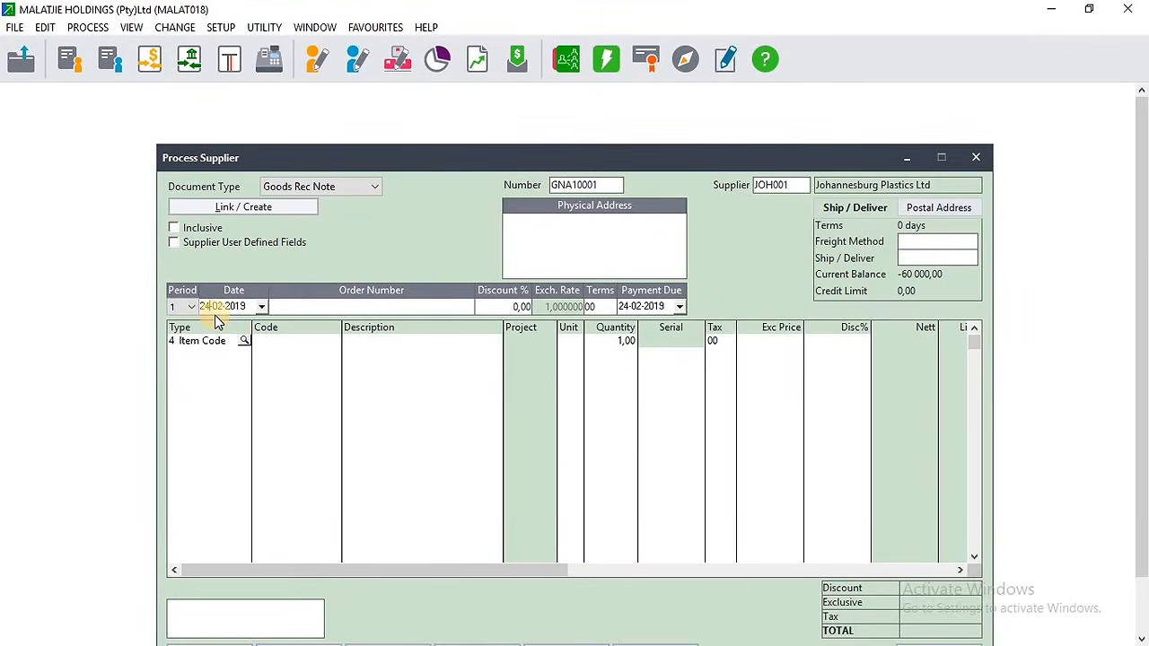
key("BackSpace")
type("1")
key("BackSpace")
key("BackSpace")
type("10")
key("BackSpace")
type("8")
key("Tab")
key("Tab")
key("Tab")
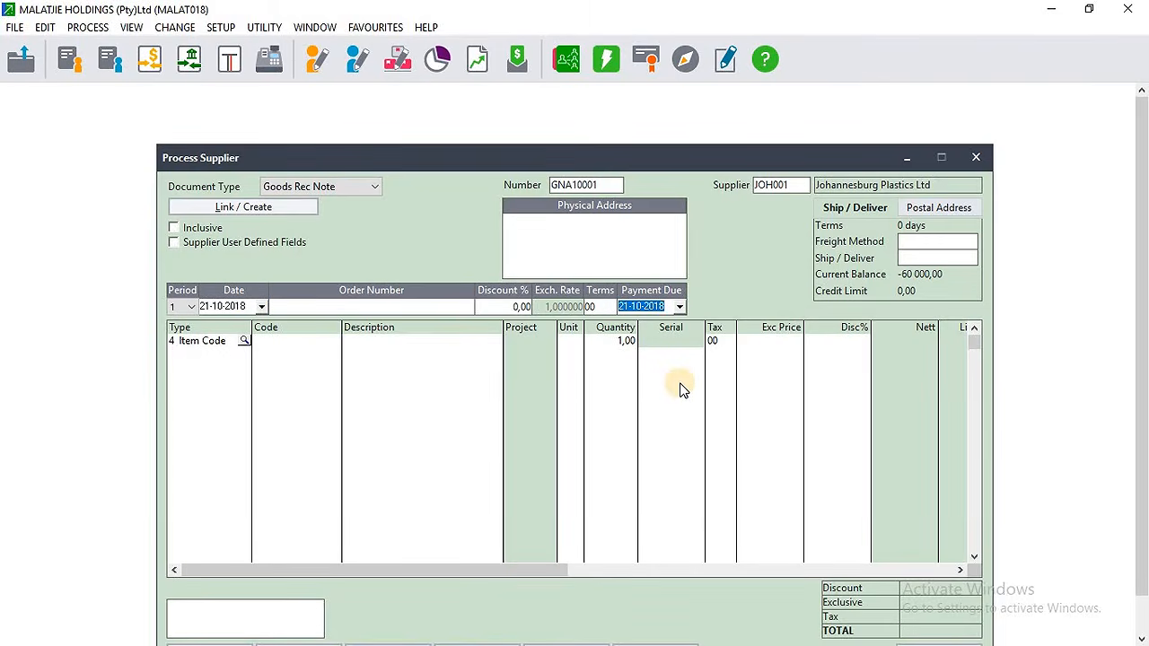
key("Tab")
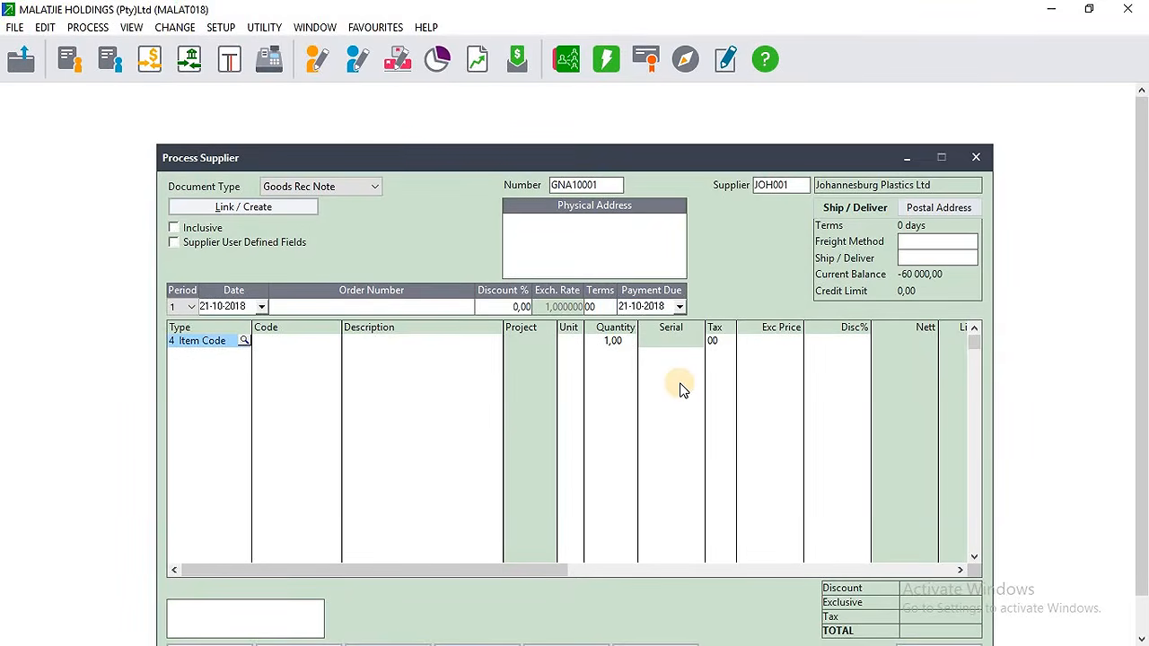
- Open the goods received note's link to purchase orders and load the last-listed Johannesburg Plastics order for linking
left_click(273, 208)
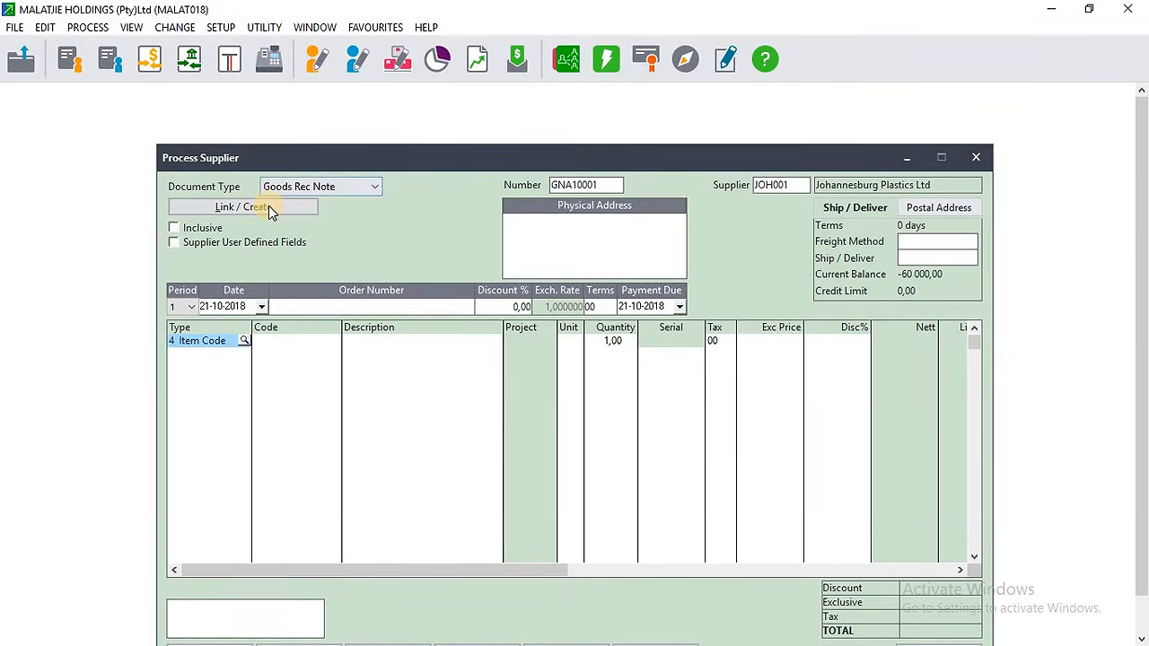
left_click(270, 208)
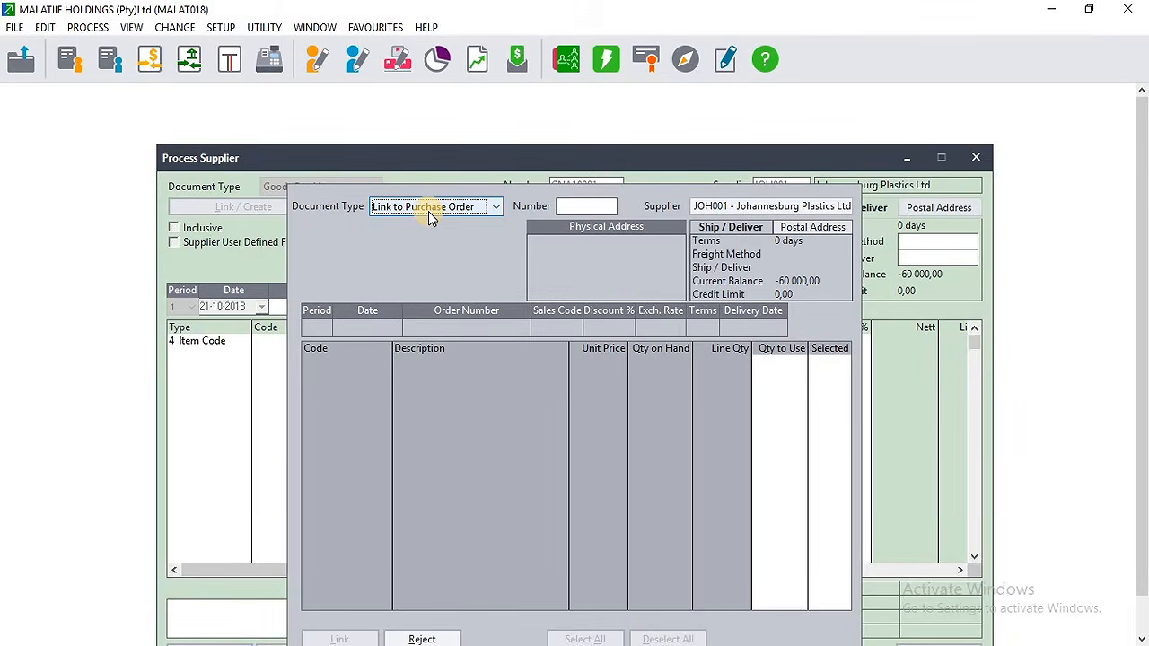
key("Tab")
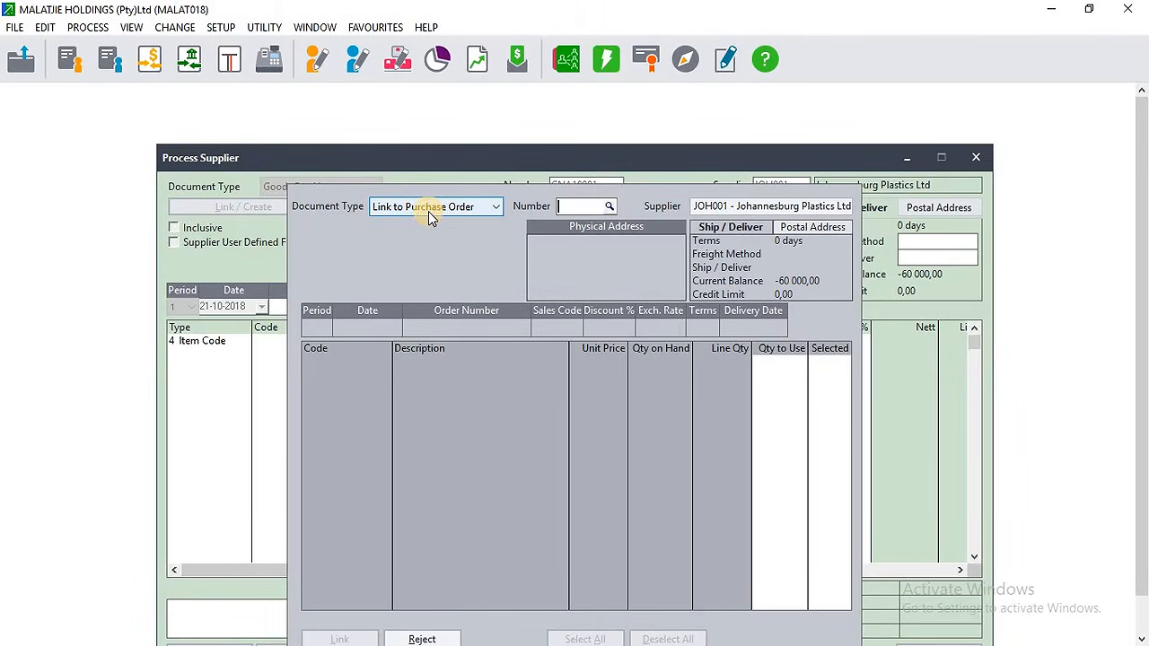
left_click(610, 207)
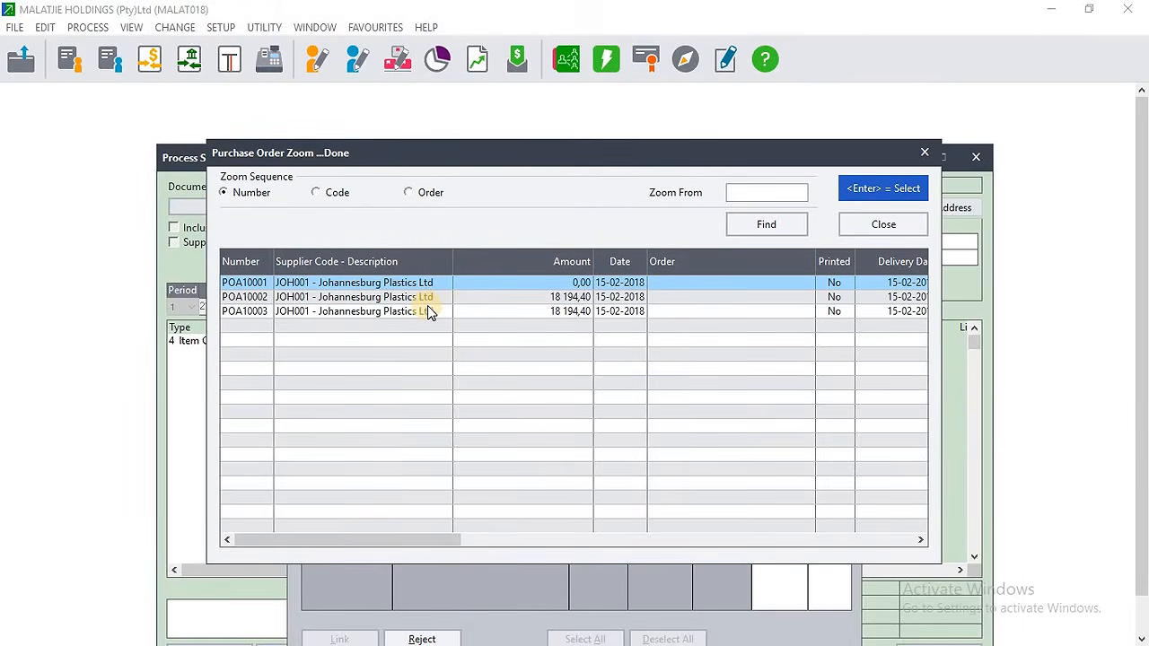
left_click(432, 312)
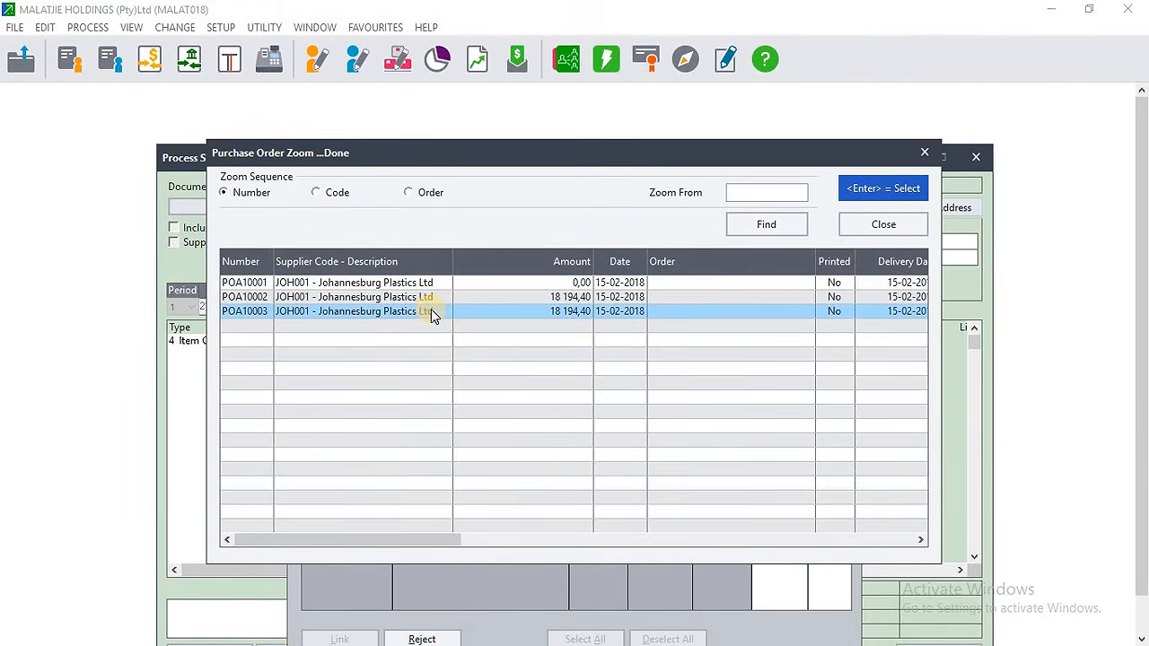
double_click(432, 312)
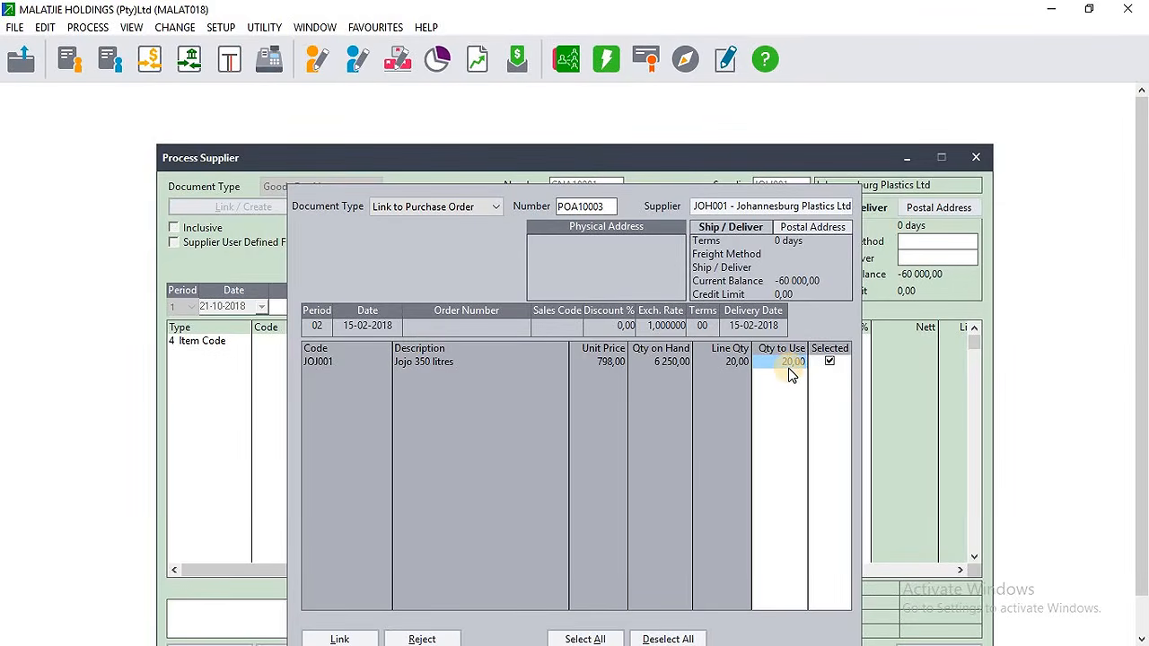
- Link 17 of the ordered Jojo 350 litres to the goods received note, deleting only used lines from the original purchase order
type("17")
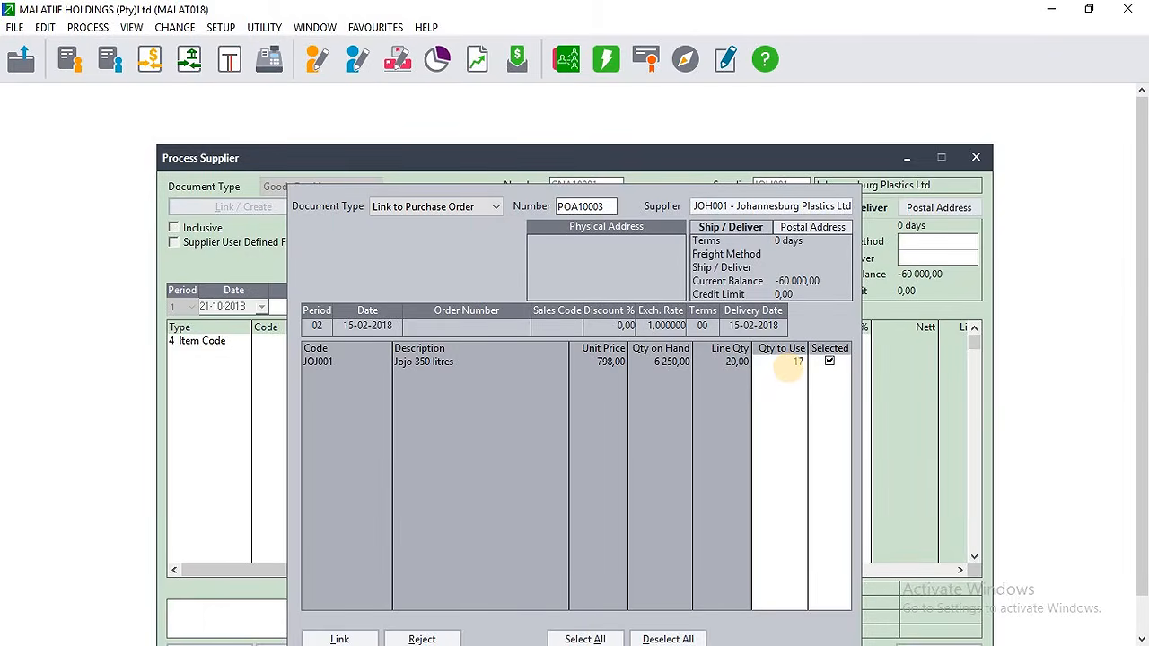
key("Tab")
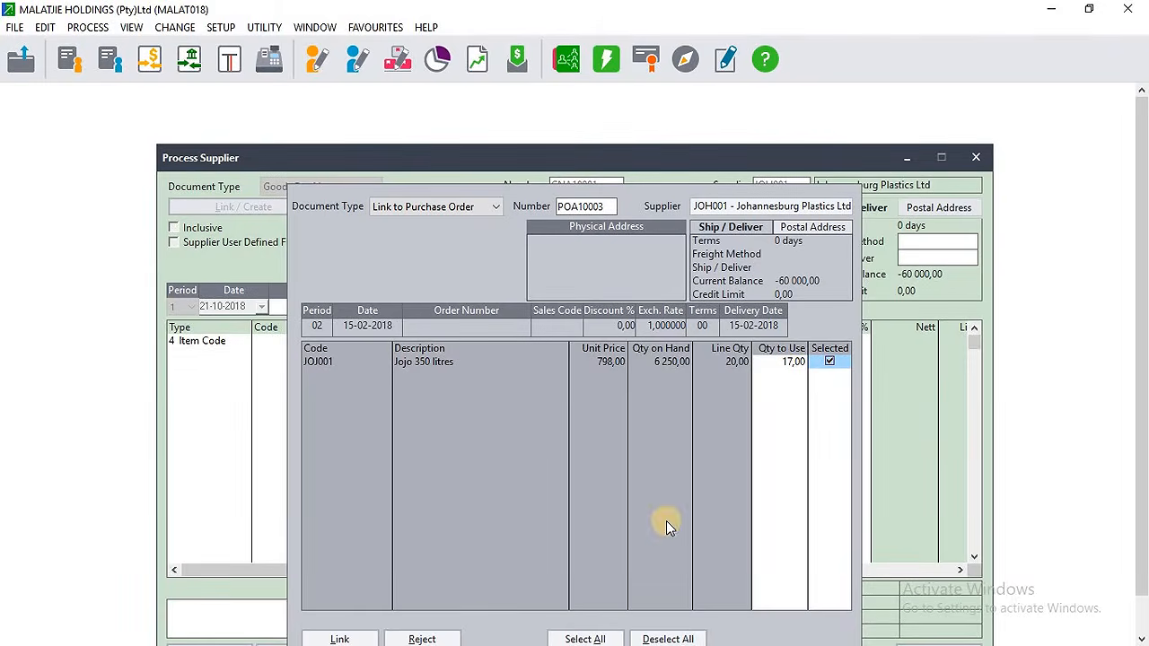
left_click(348, 638)
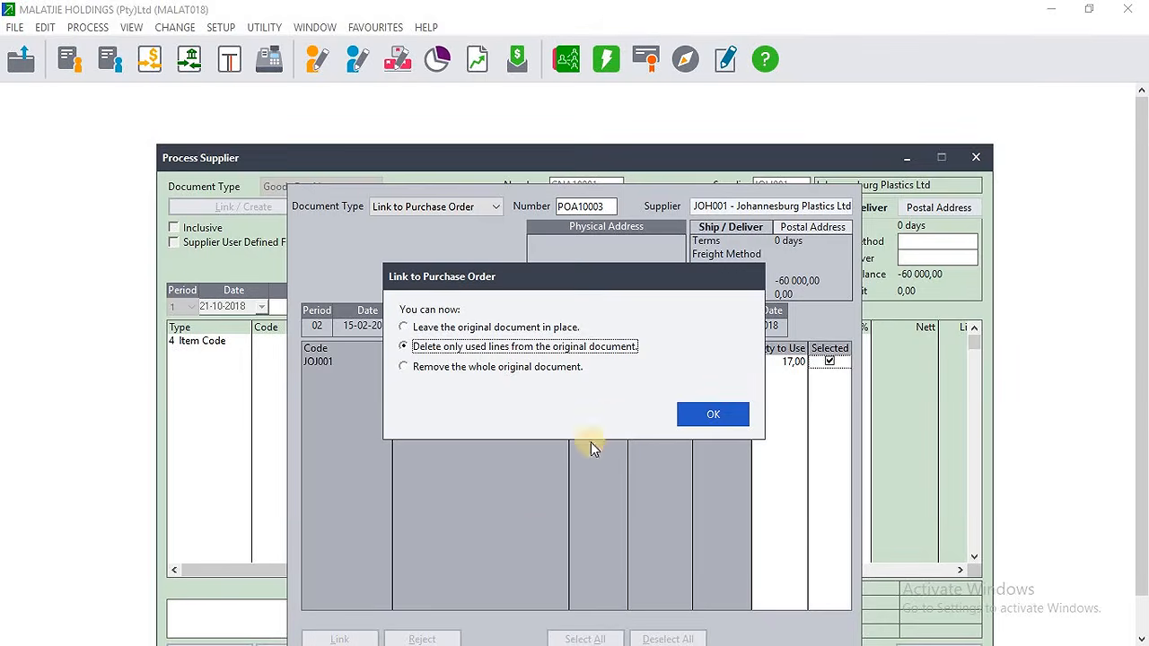
left_click(715, 413)
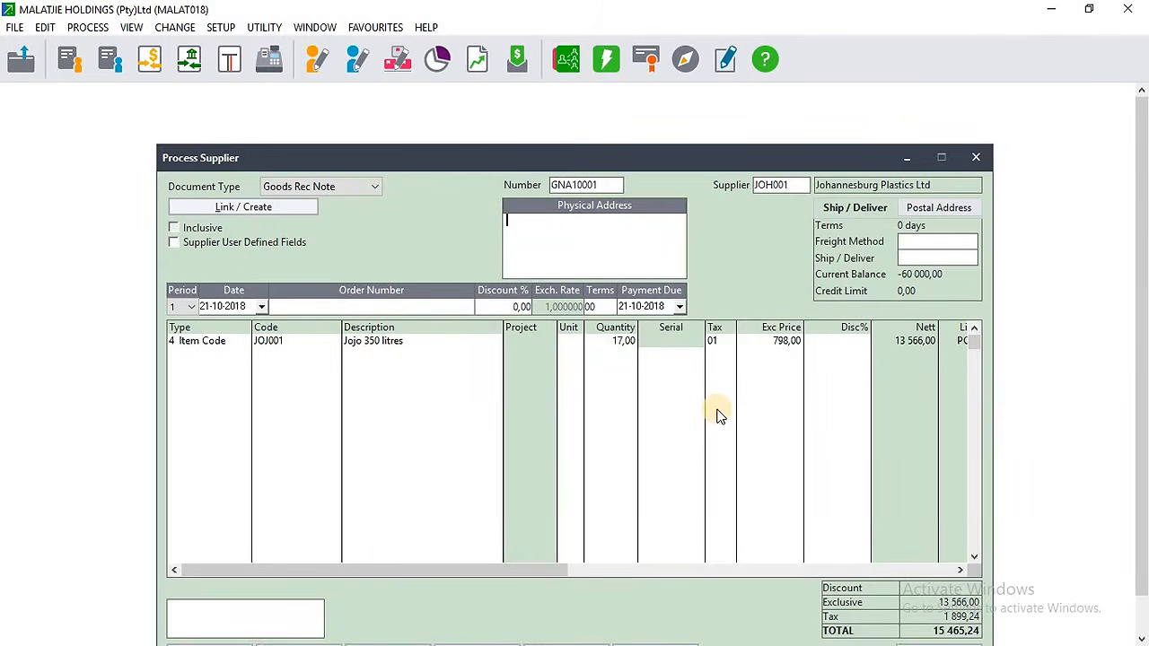
- Complete the goods received note and move on to a new document, accepting the out-of-period date and skipping printing
scroll(691, 454, "down", 1)
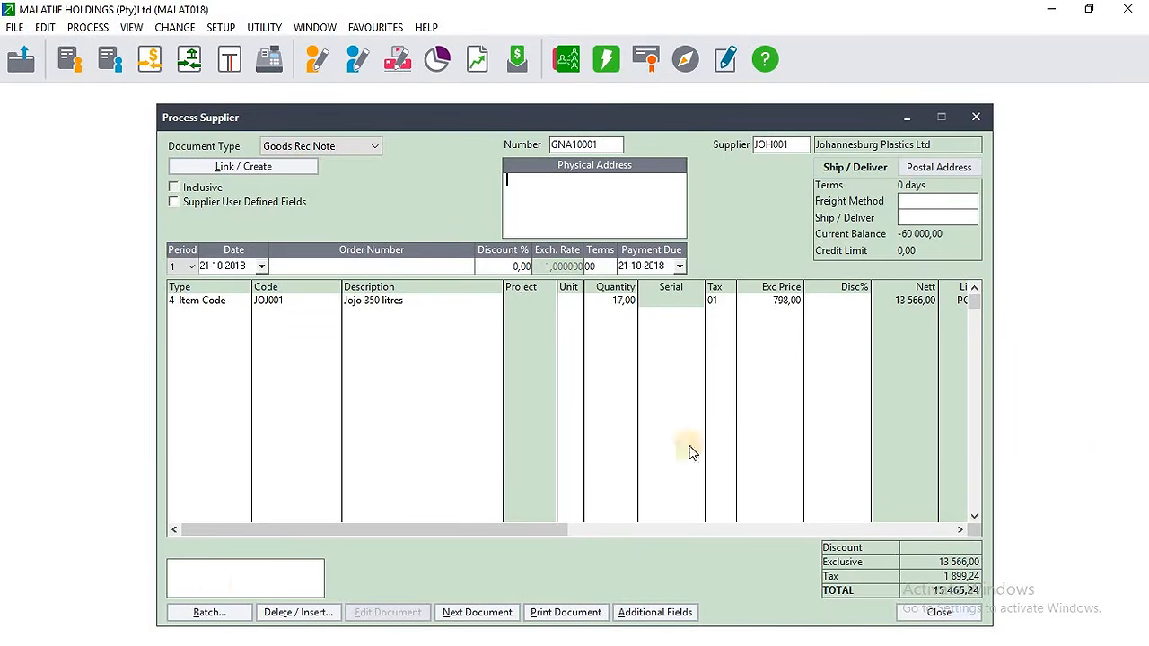
left_click(224, 618)
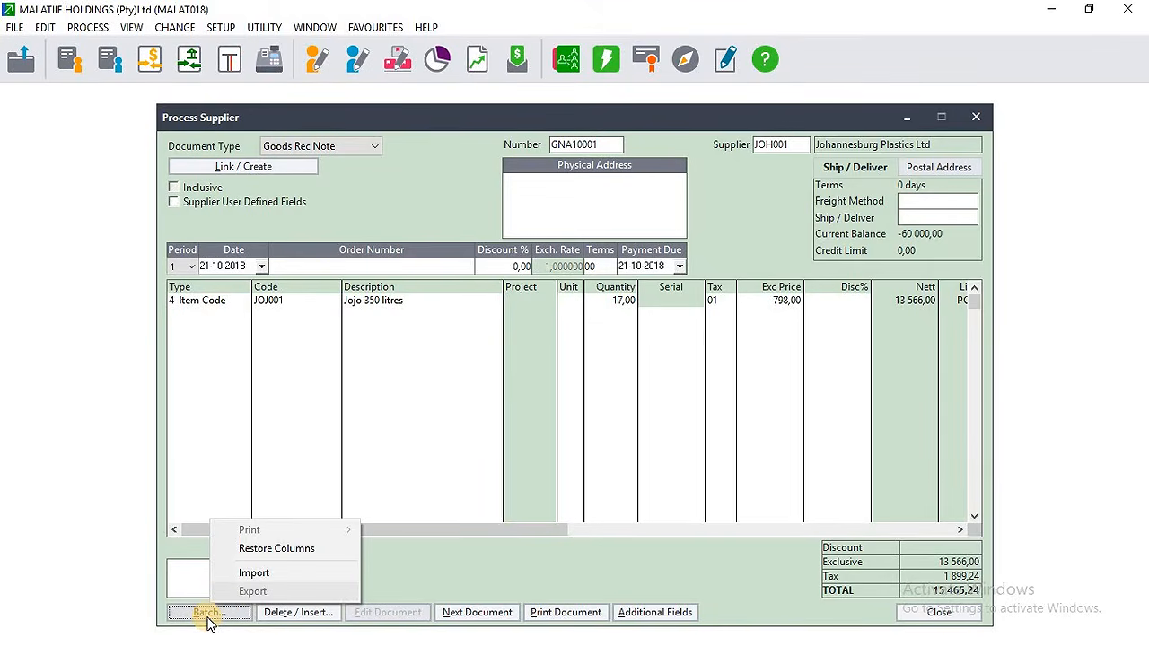
left_click(480, 616)
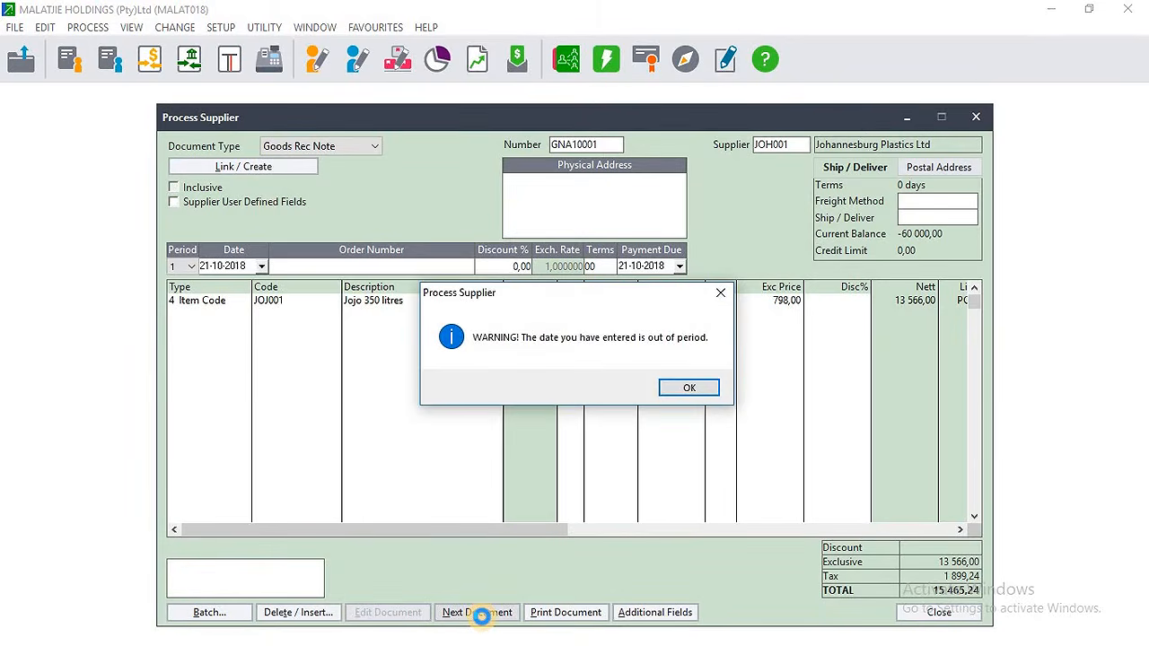
left_click(691, 395)
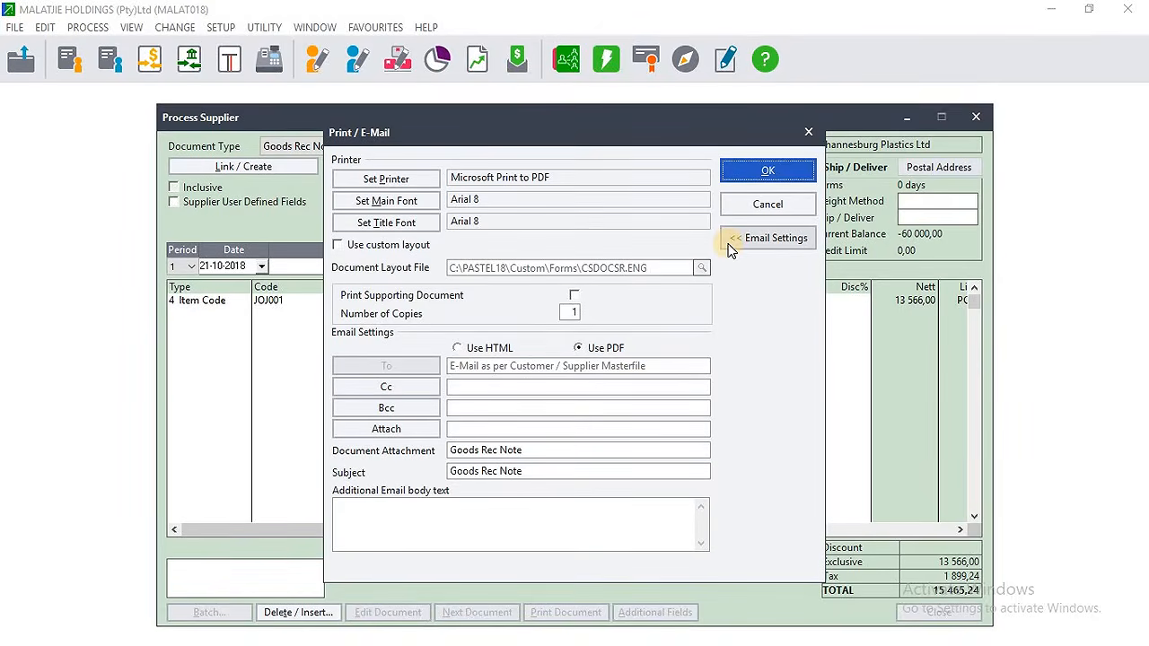
left_click(755, 210)
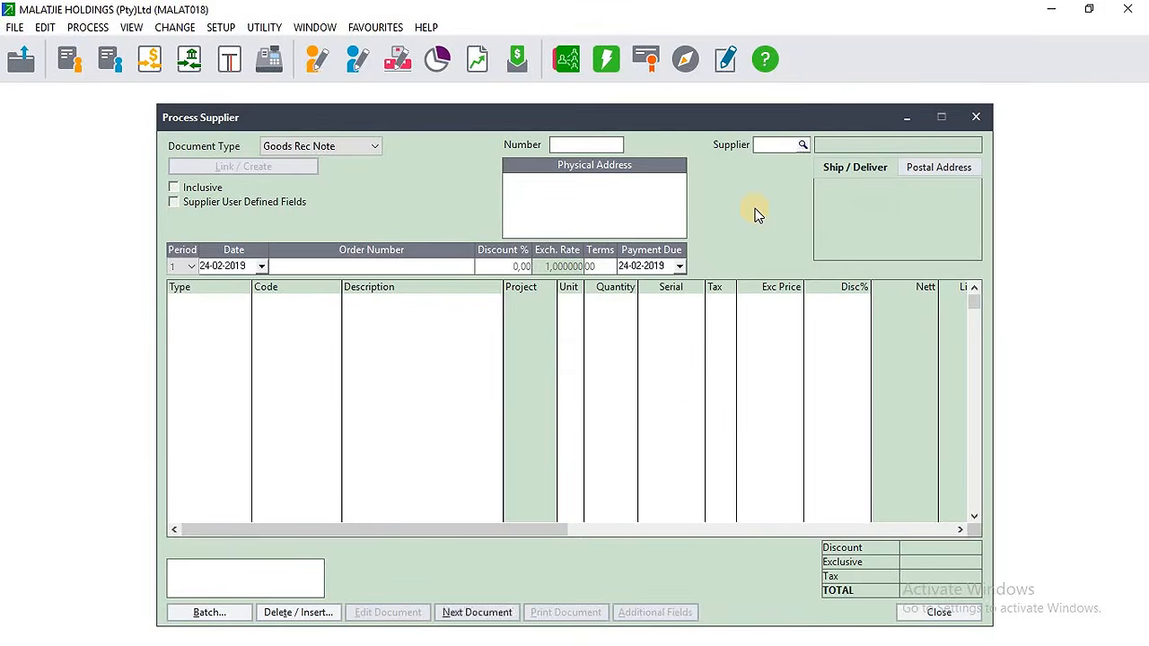
- Check the JoJo invoice details in the Word transaction list and change the supplier document type to Supplier Invoice
left_click(1100, 8)
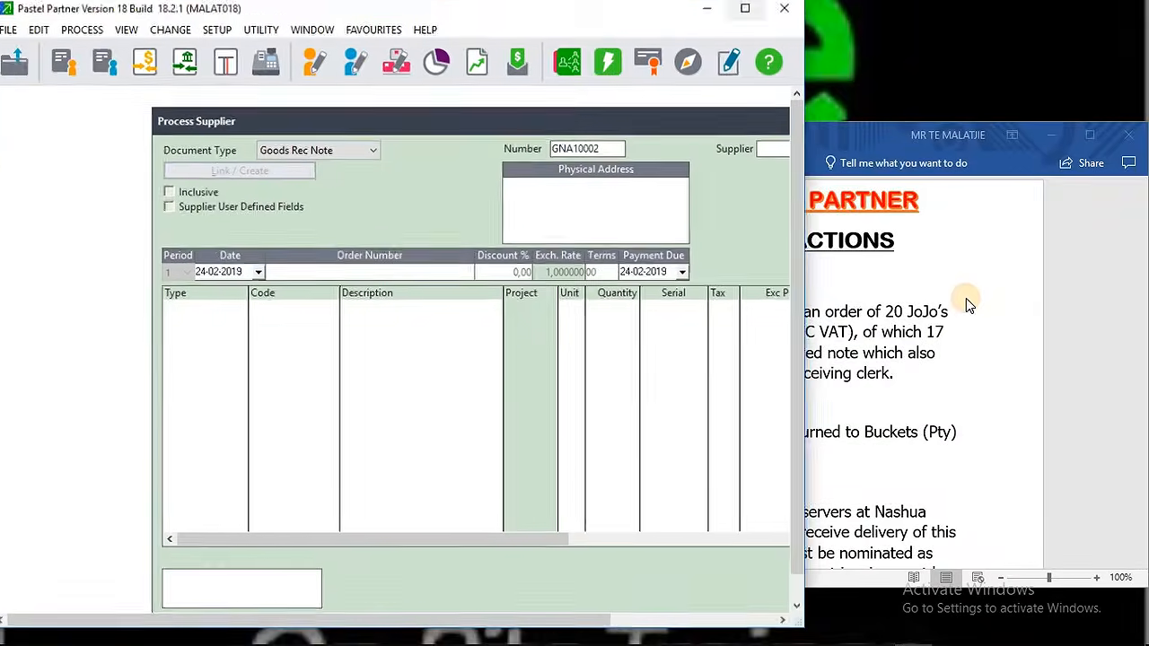
left_click(998, 303)
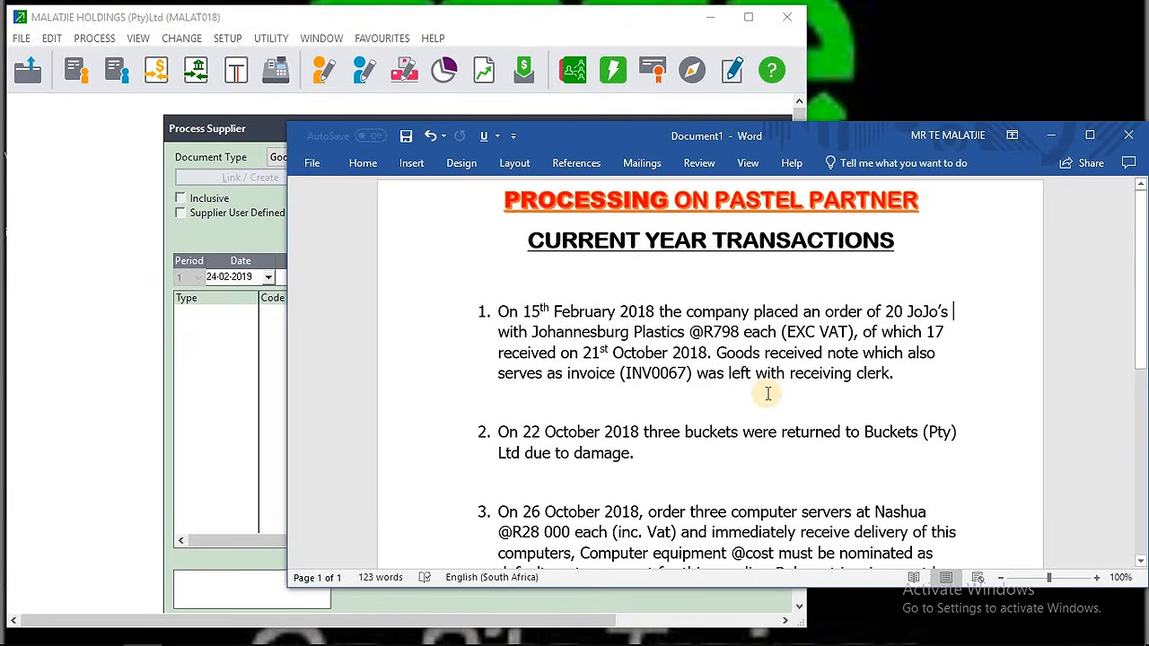
left_click(667, 35)
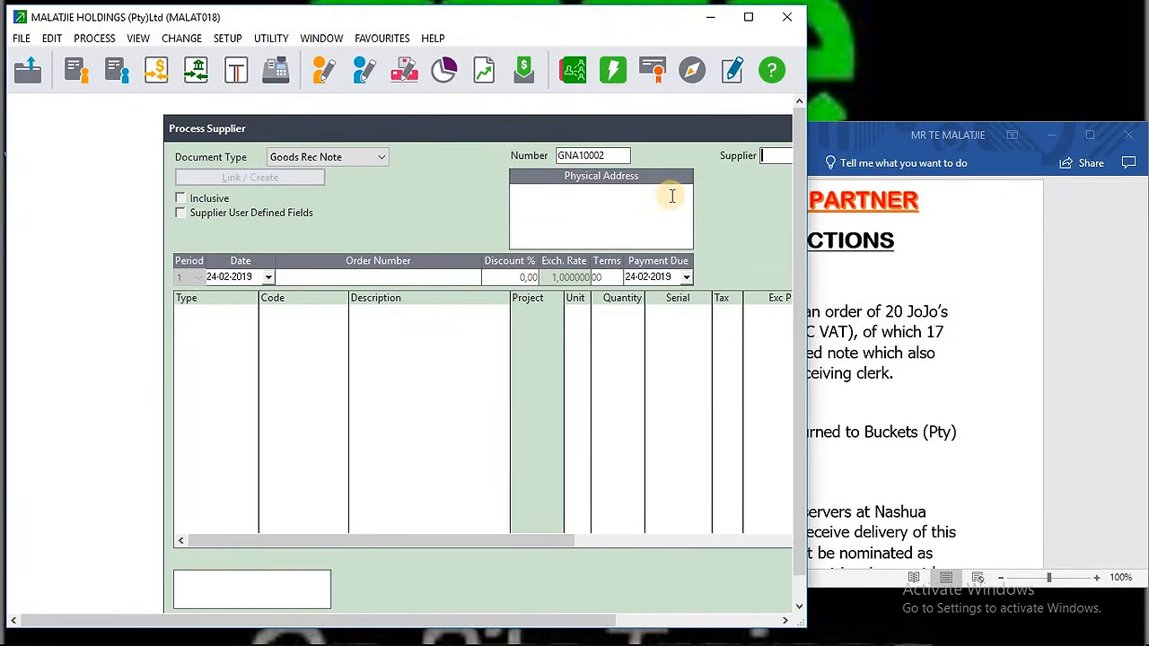
left_click(748, 17)
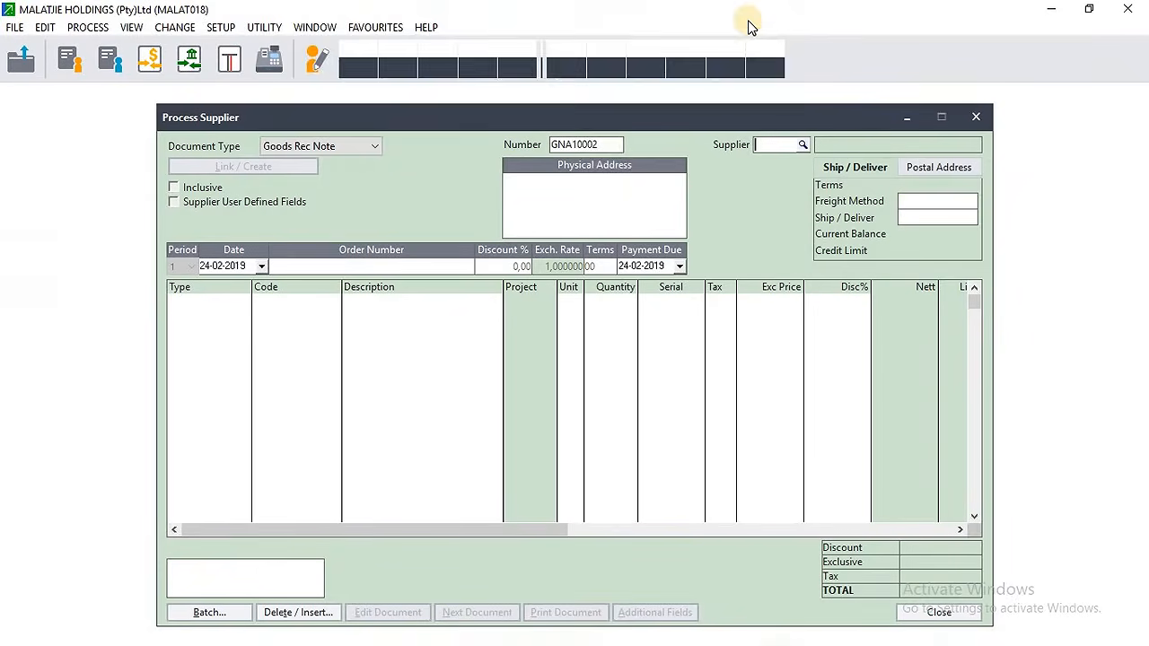
left_click(367, 148)
left_click(333, 189)
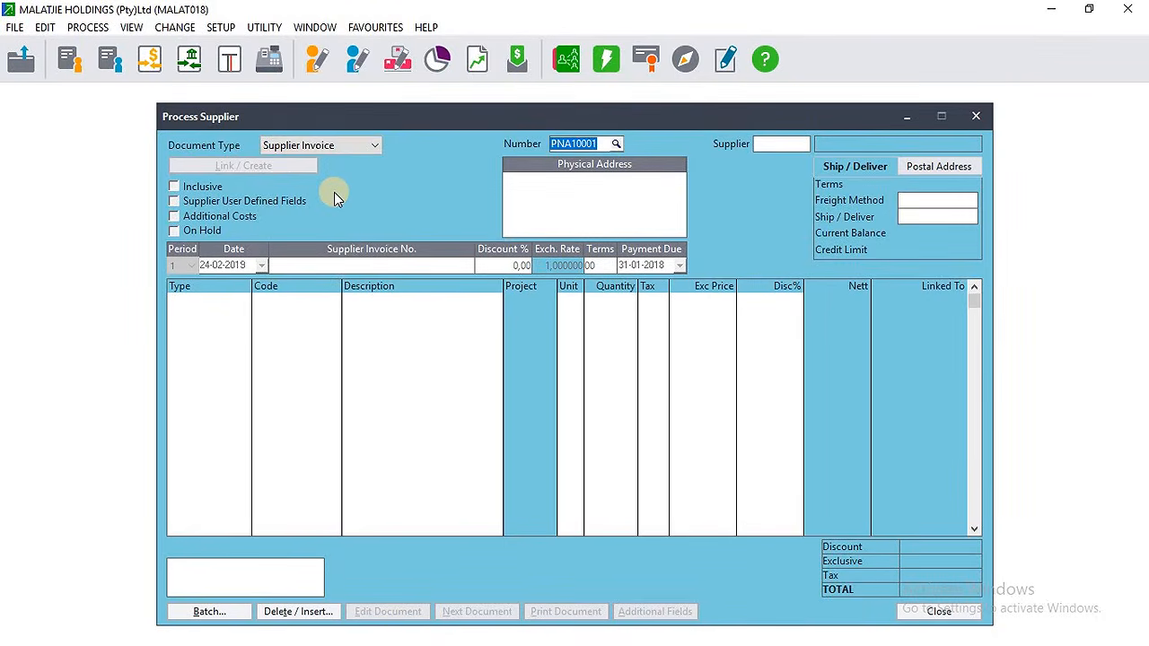
- Choose supplier JOH001, Johannesburg Plastics Ltd, for the supplier invoice and decline linking to its outstanding purchase orders
key("Return")
key("Return")
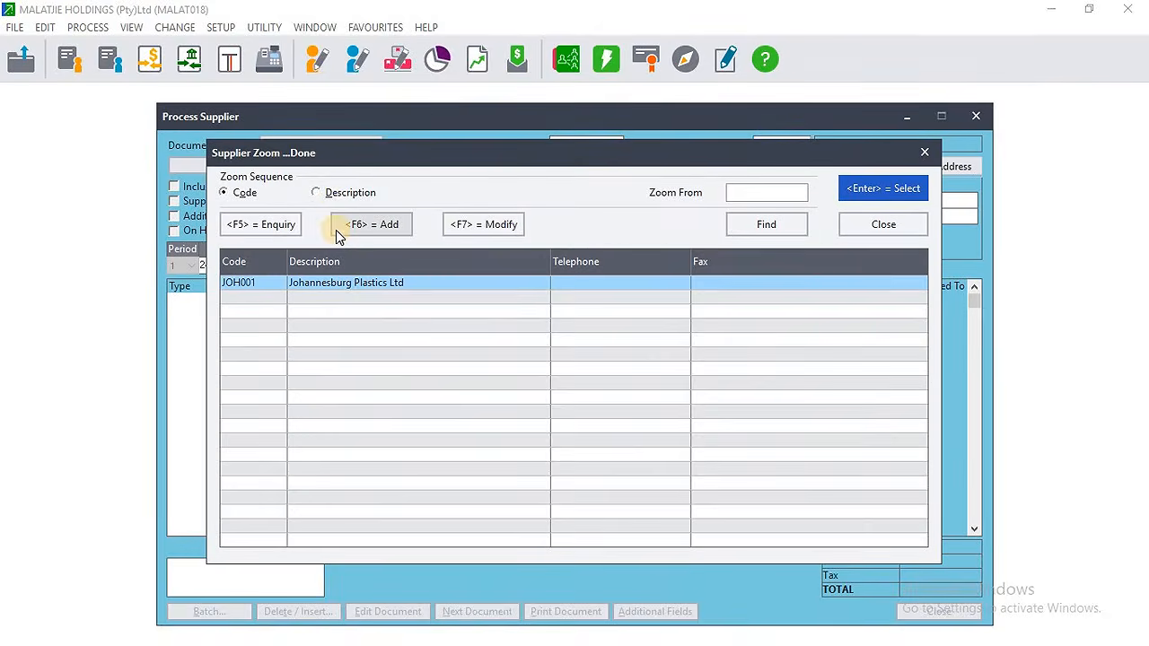
key("Return")
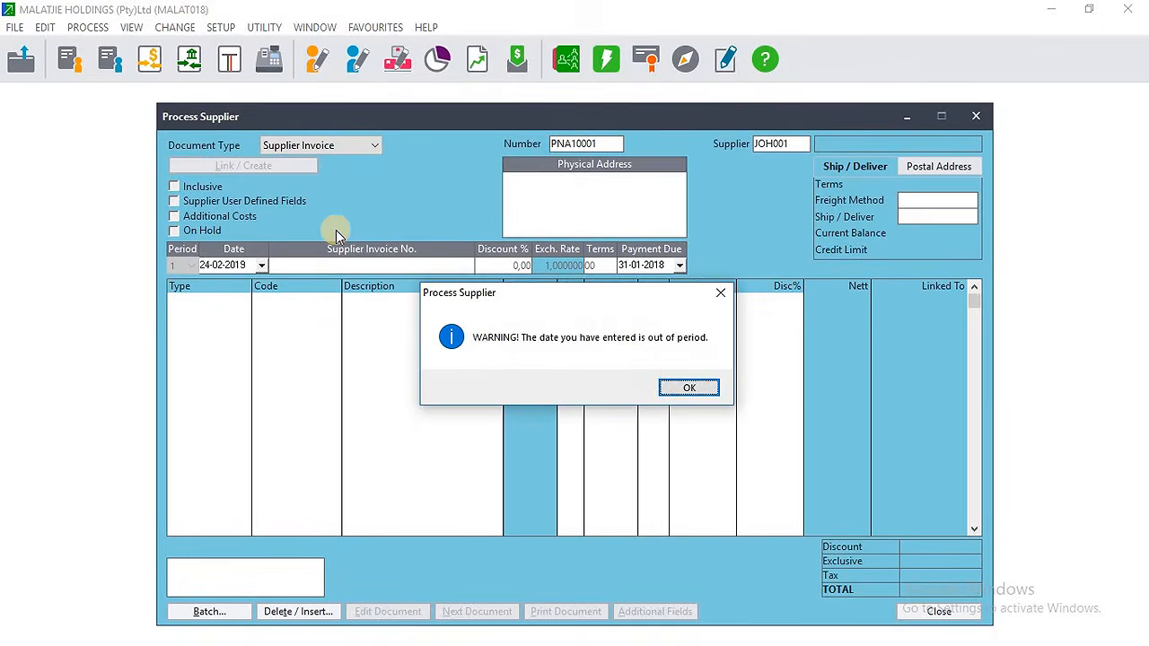
left_click(681, 386)
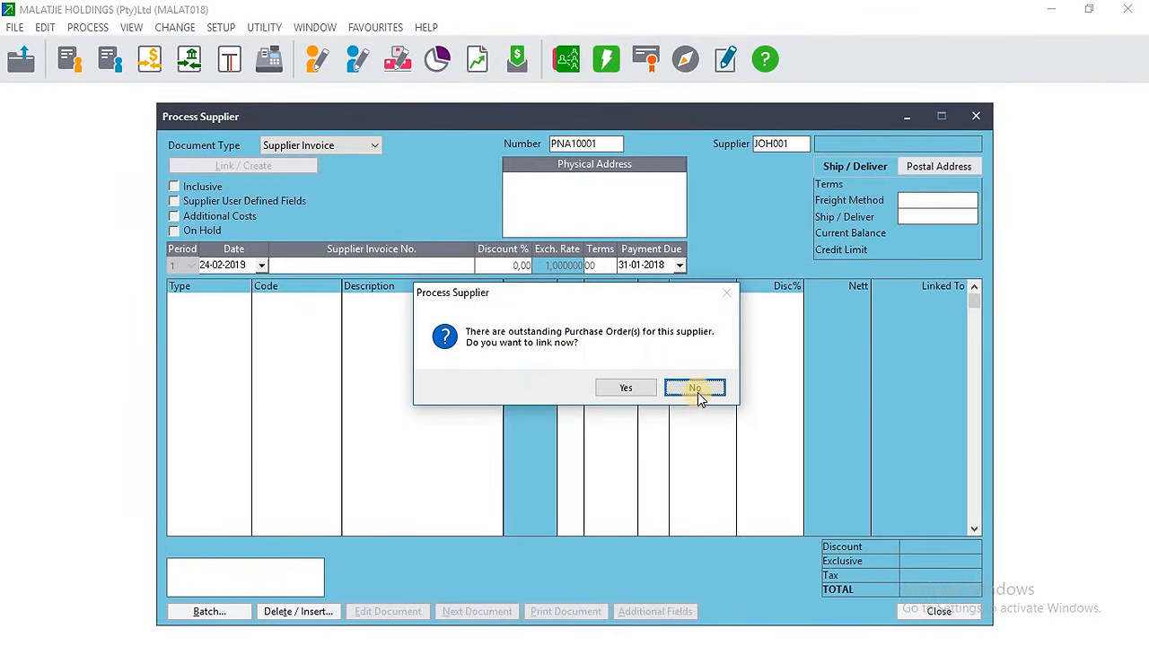
left_click(695, 389)
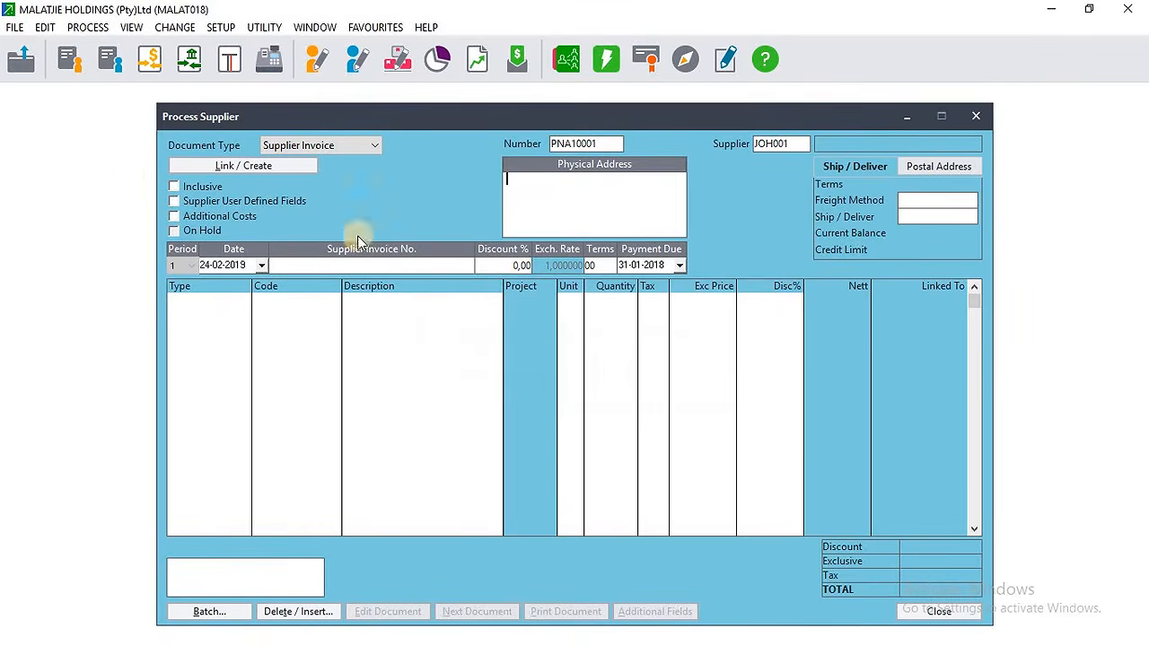
- Set the supplier invoice's date to 21-10-2018 and accept the out-of-period date
left_click(272, 264)
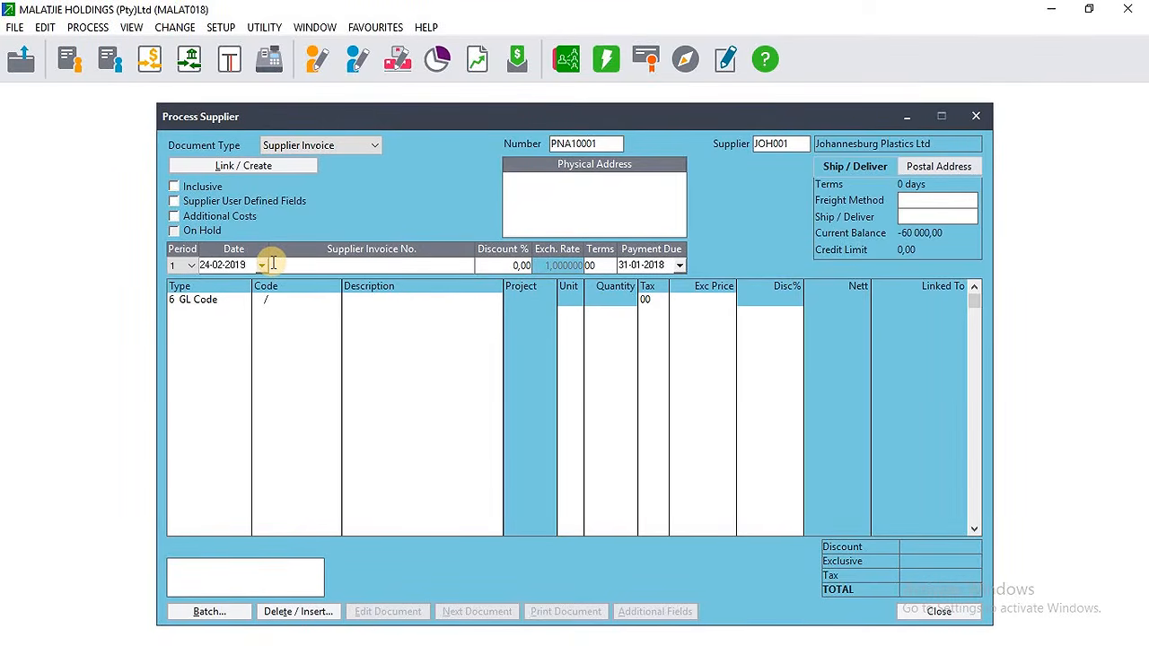
key("Tab")
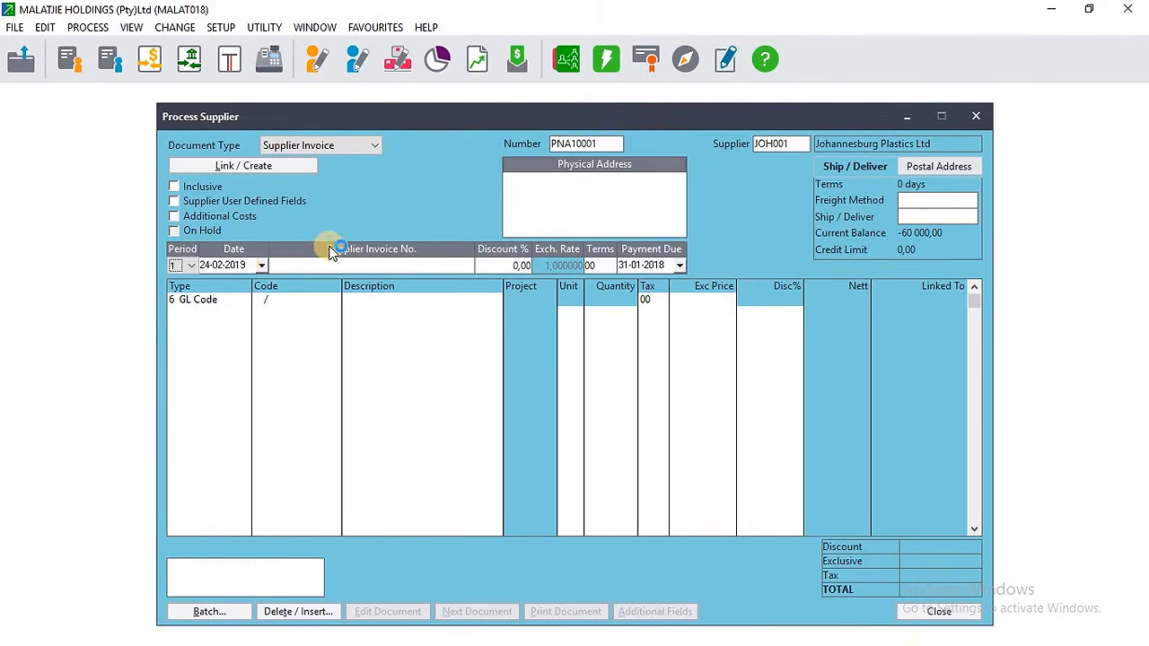
key("Tab")
left_click(212, 264)
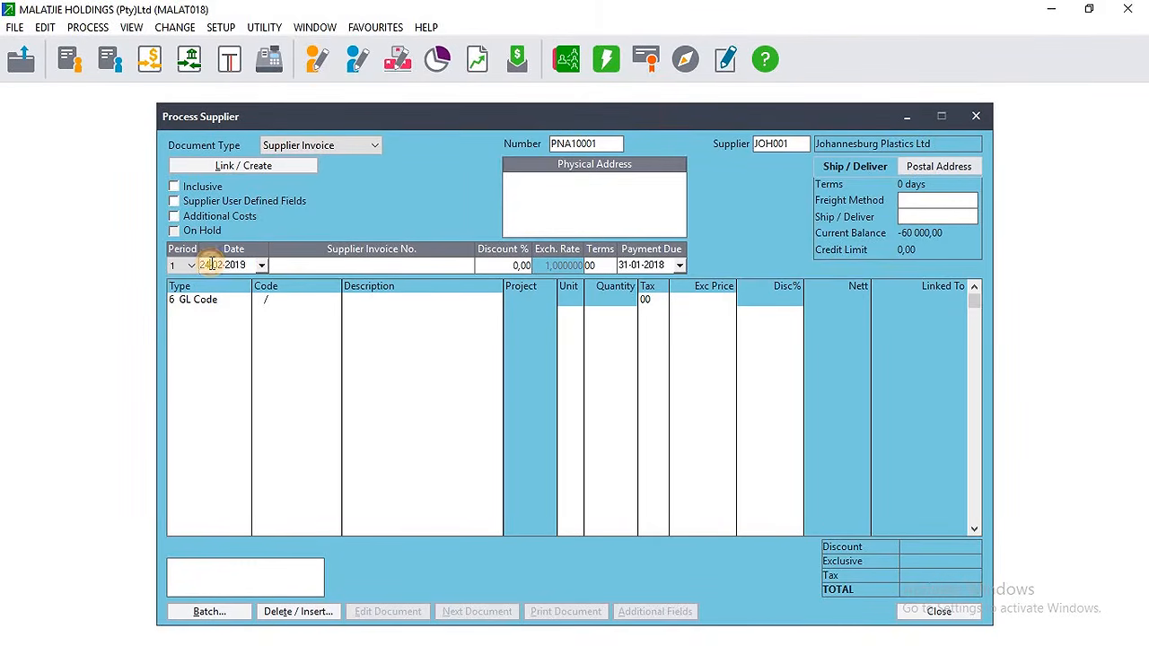
key("BackSpace")
type("1")
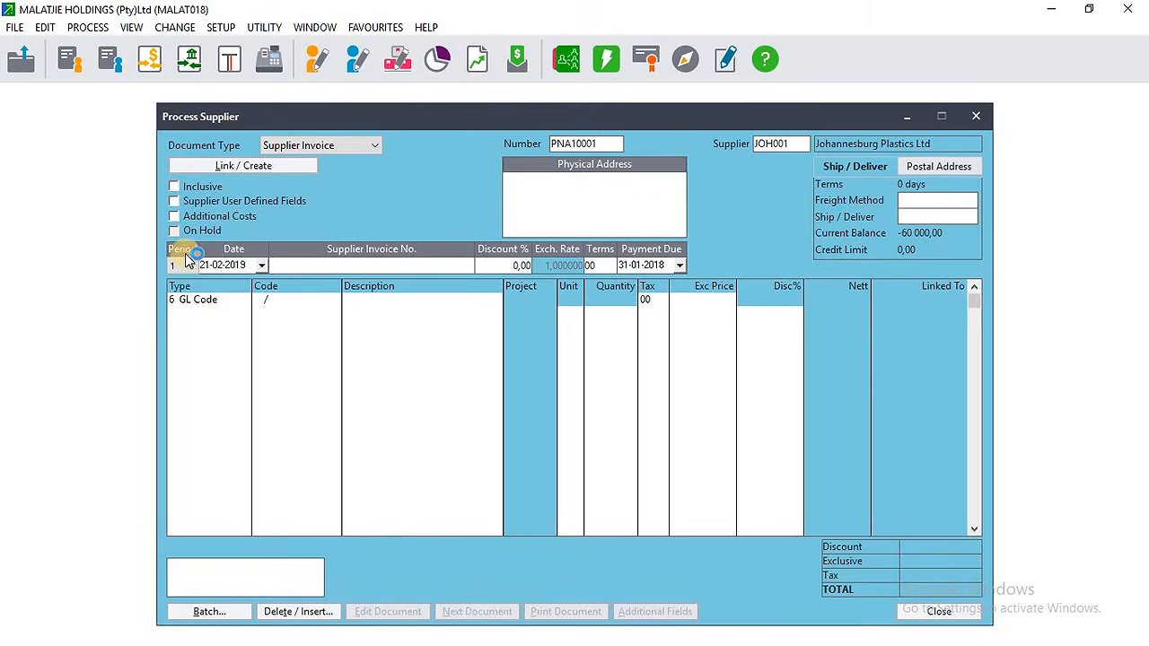
left_click(223, 267)
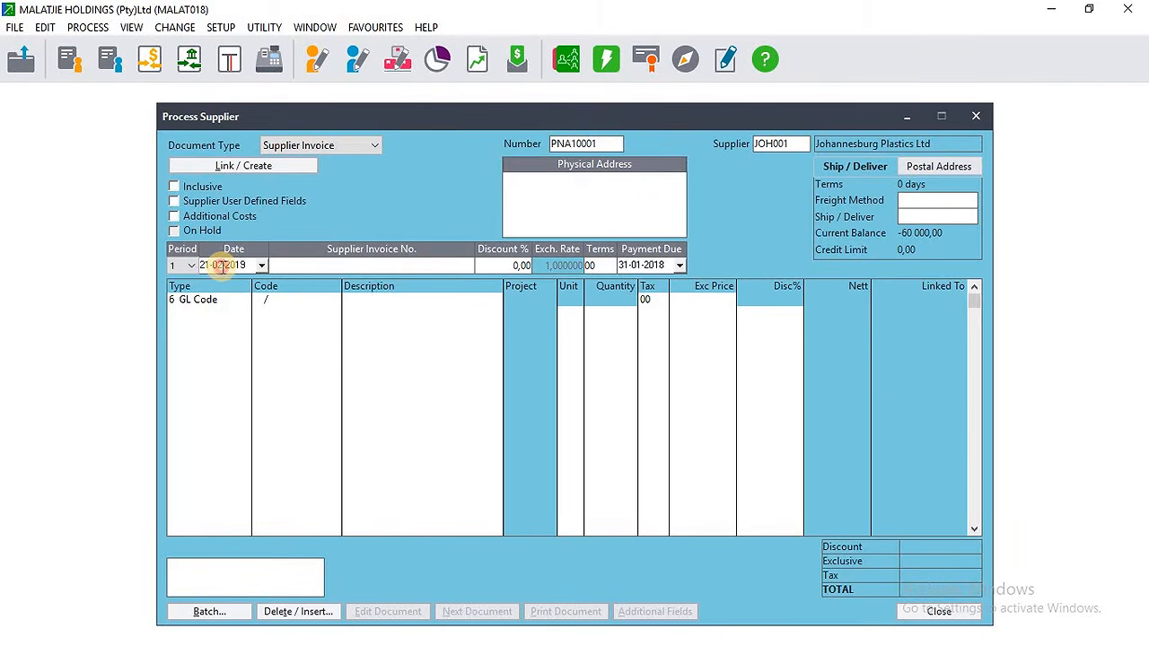
key("BackSpace")
type("1")
left_click(243, 270)
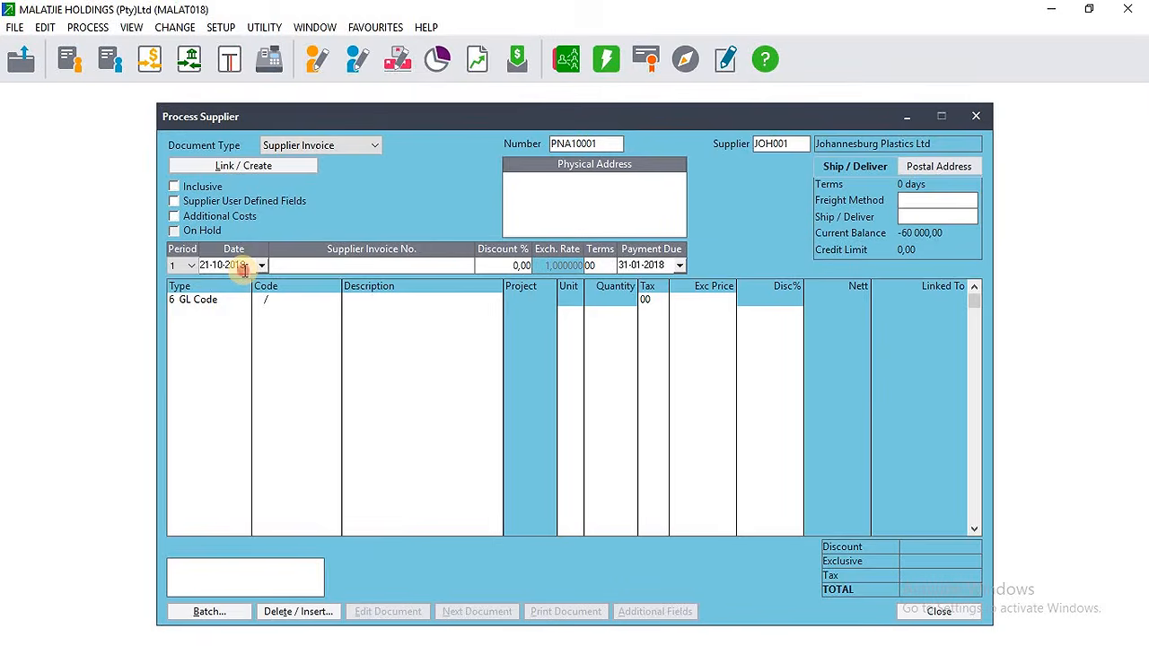
key("BackSpace")
type("8")
key("Tab")
left_click(689, 388)
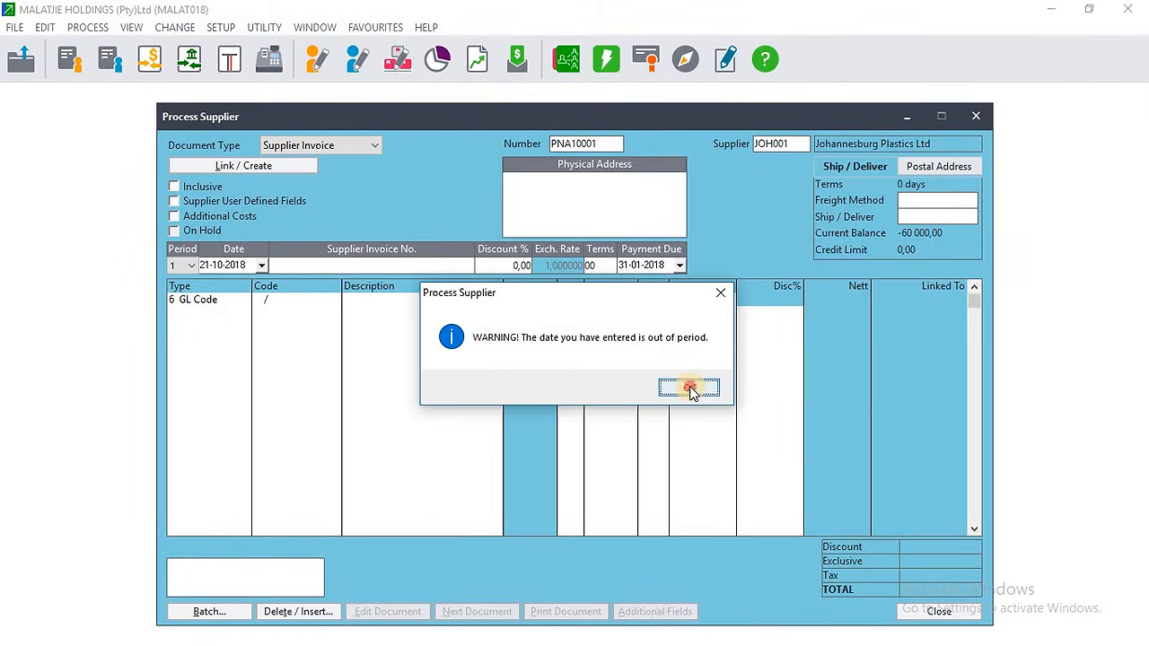
left_click(682, 392)
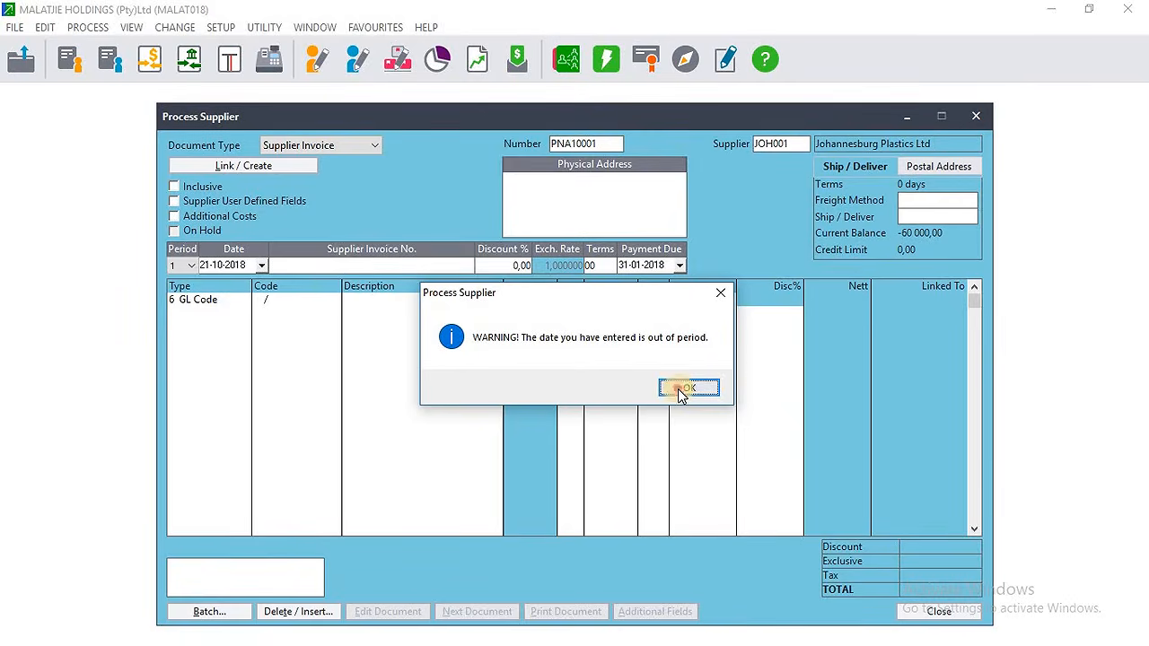
- Look up the JoJo invoice number in the Word transaction list and enter 0067 as the supplier invoice number
left_click(292, 259)
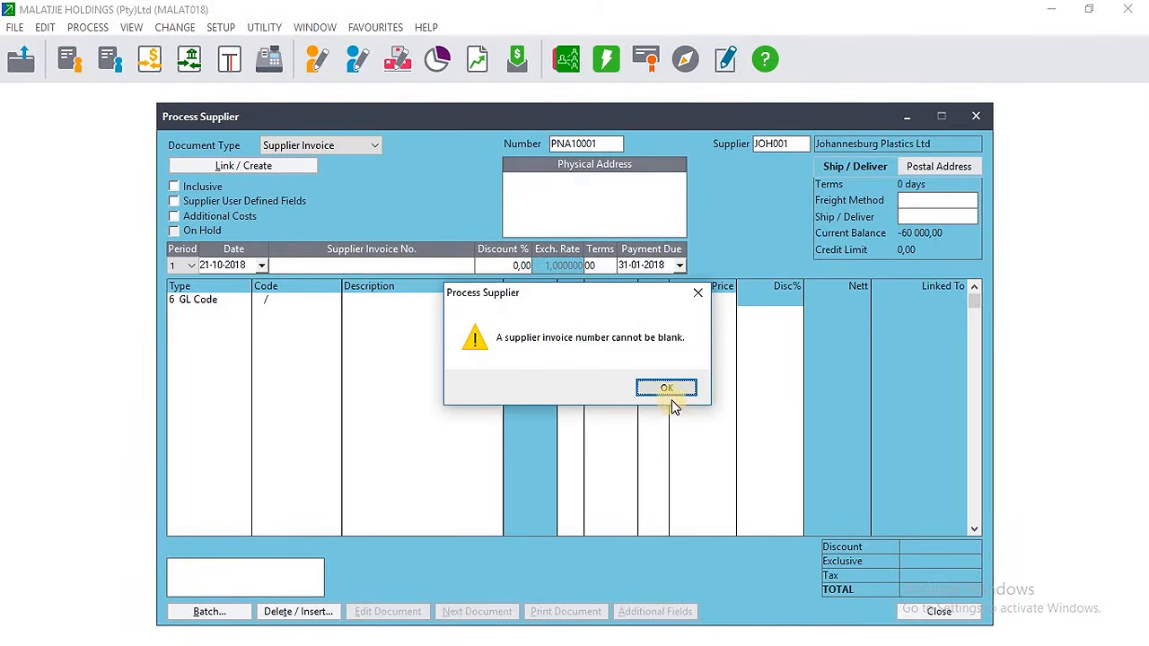
left_click(664, 392)
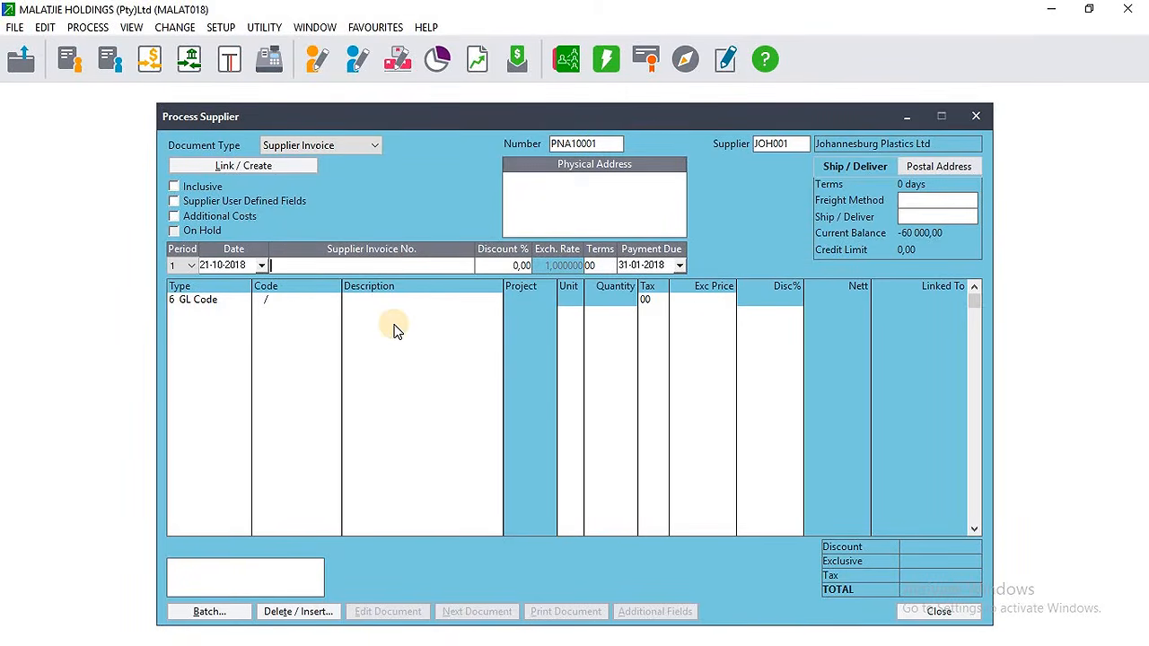
type("INV")
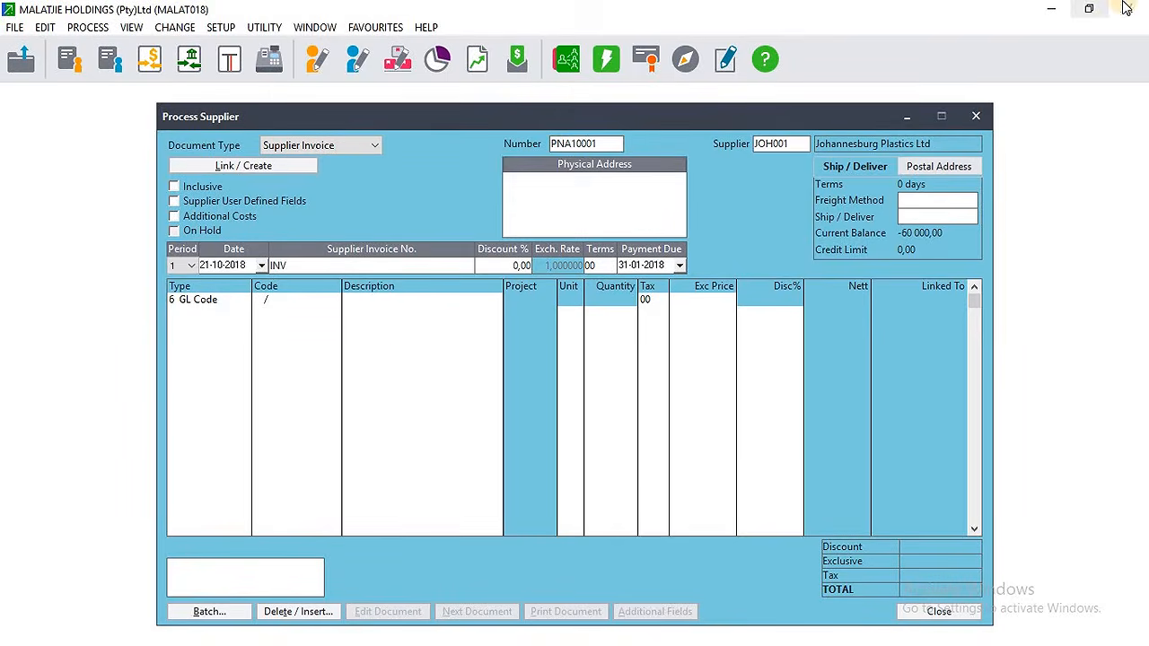
left_click(1089, 9)
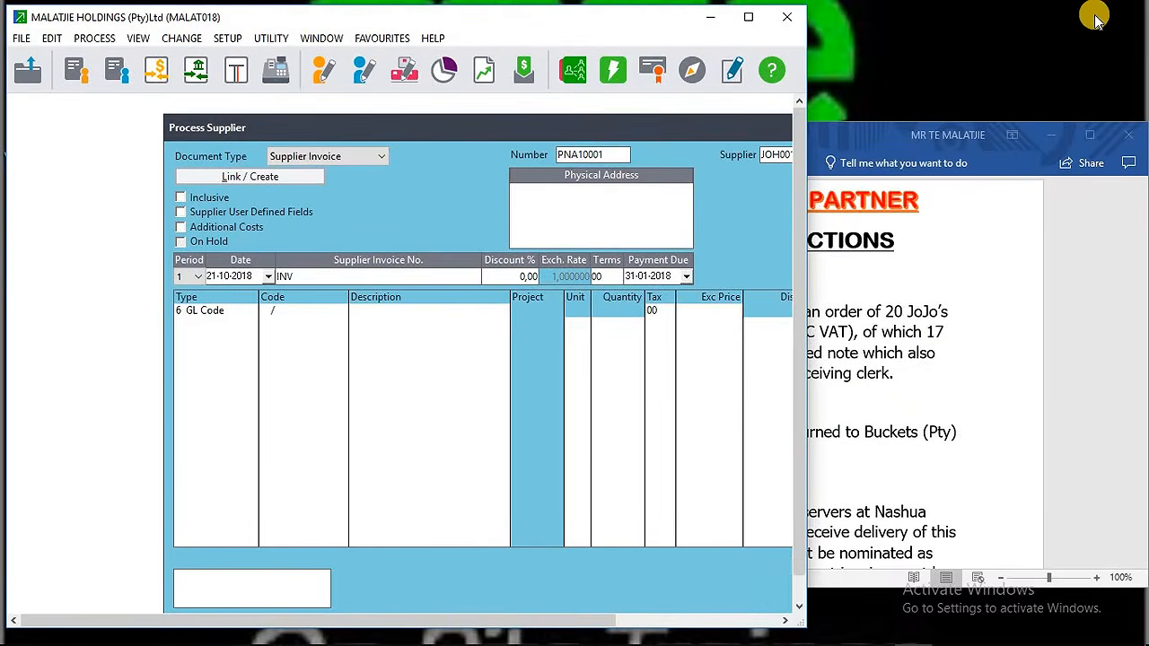
left_click(1060, 209)
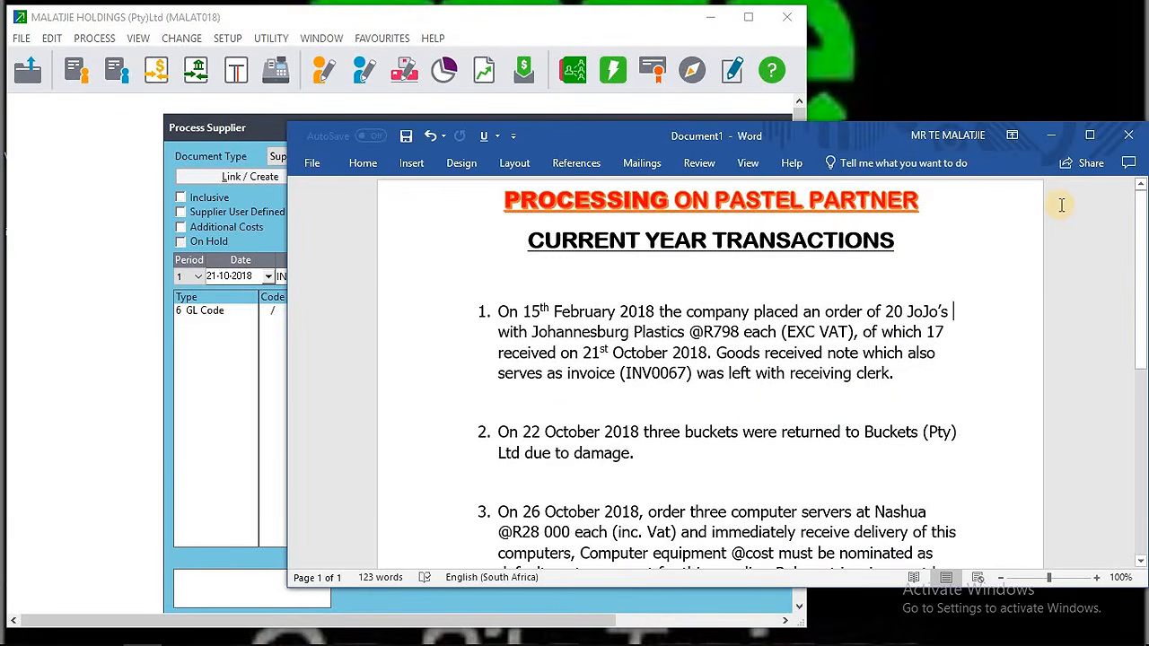
left_click(748, 17)
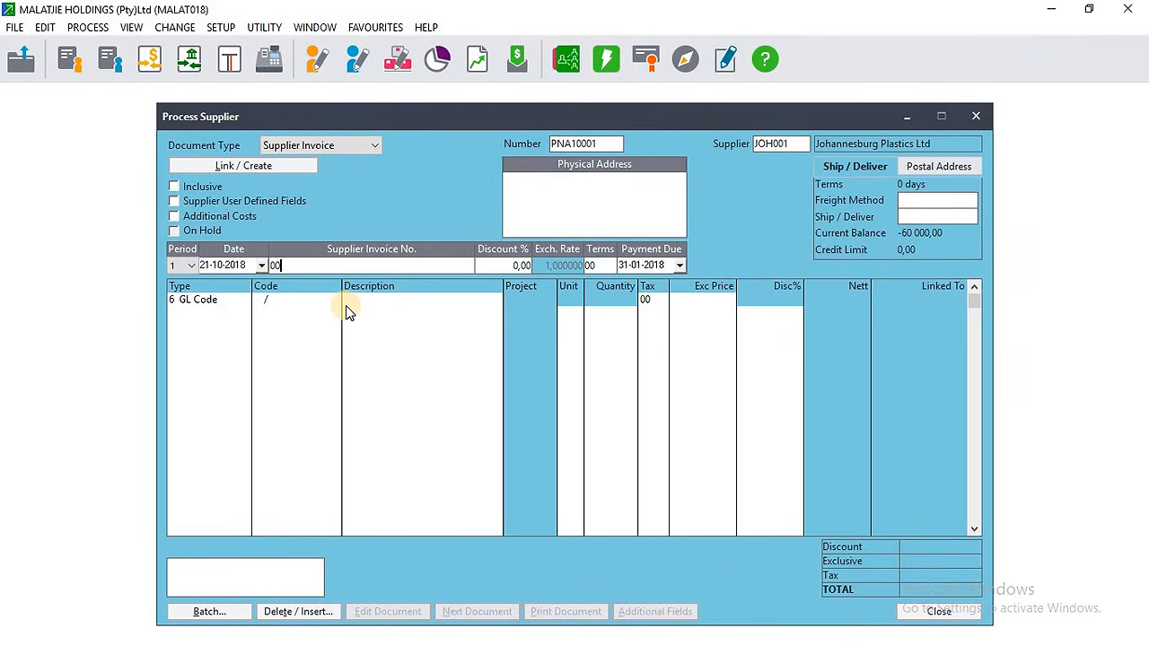
type("67")
key("Tab")
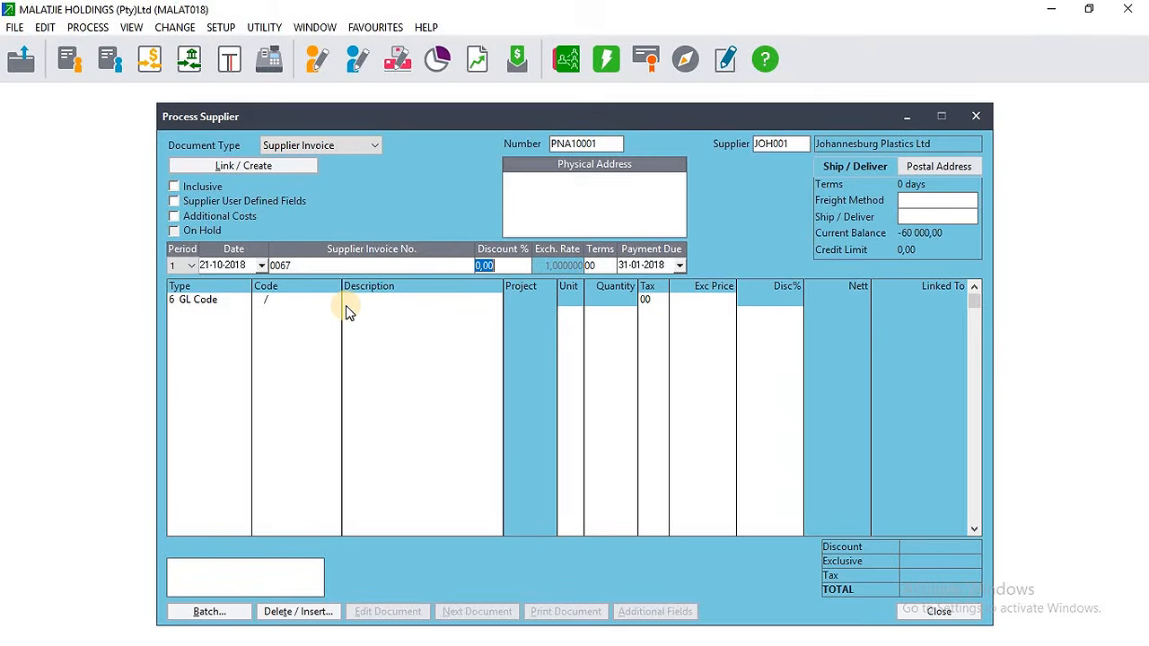
- Link the supplier invoice to goods received note GNA10001, using its line of 17 Jojo 350 litres
left_click(247, 169)
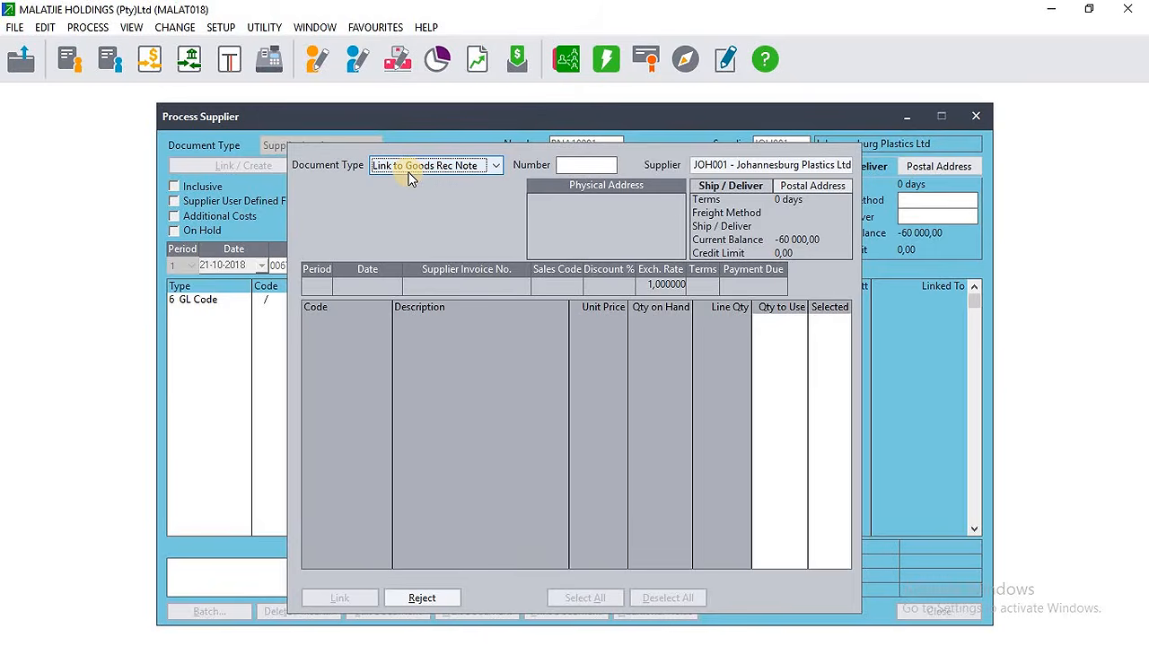
left_click(492, 171)
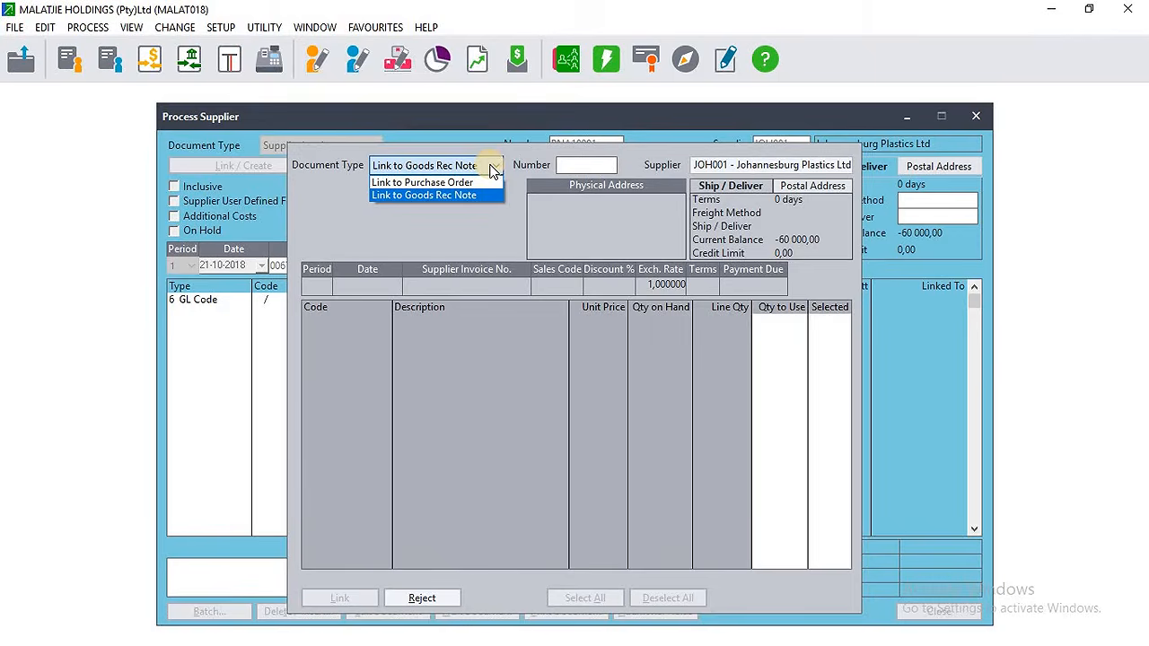
left_click(484, 194)
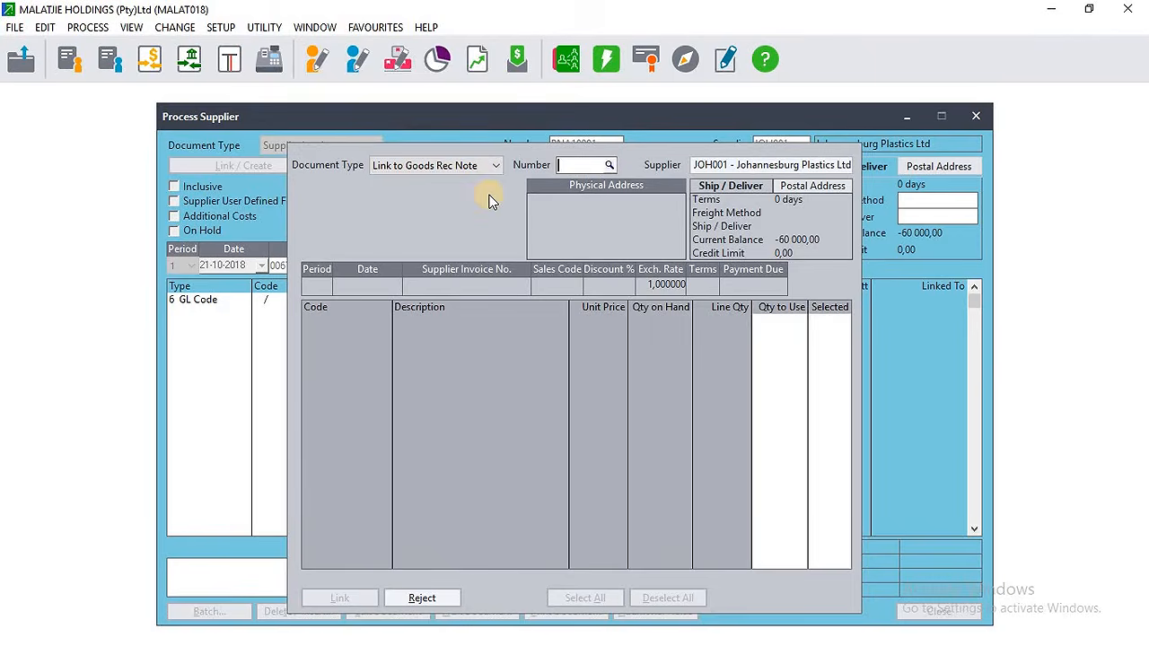
left_click(603, 153)
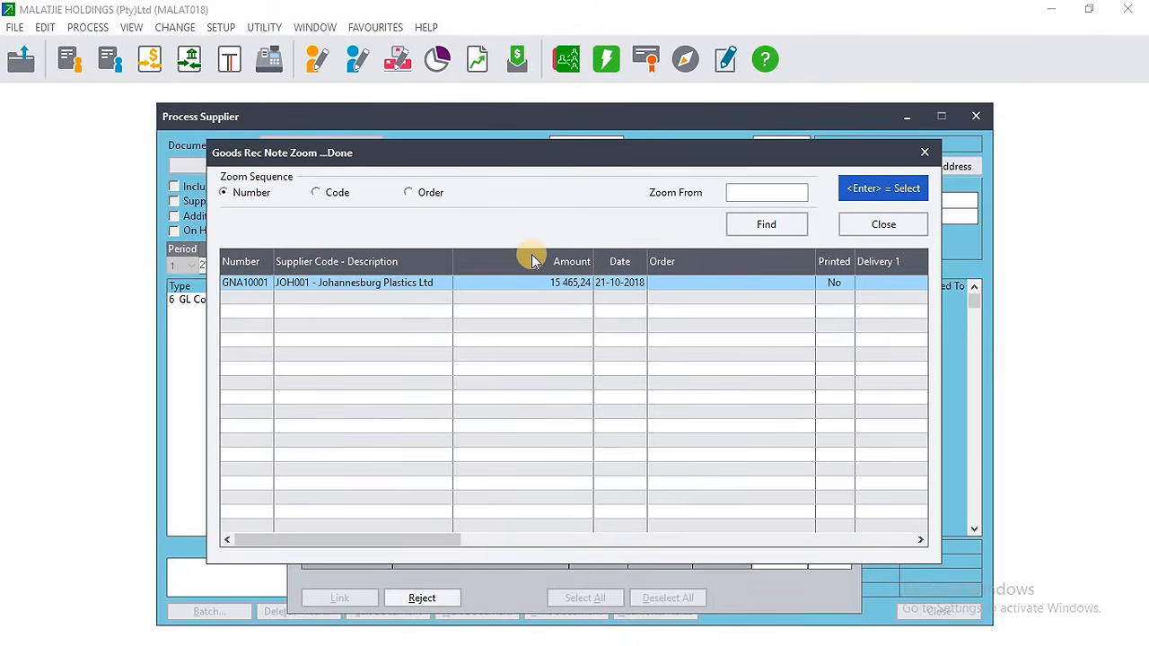
key("Return")
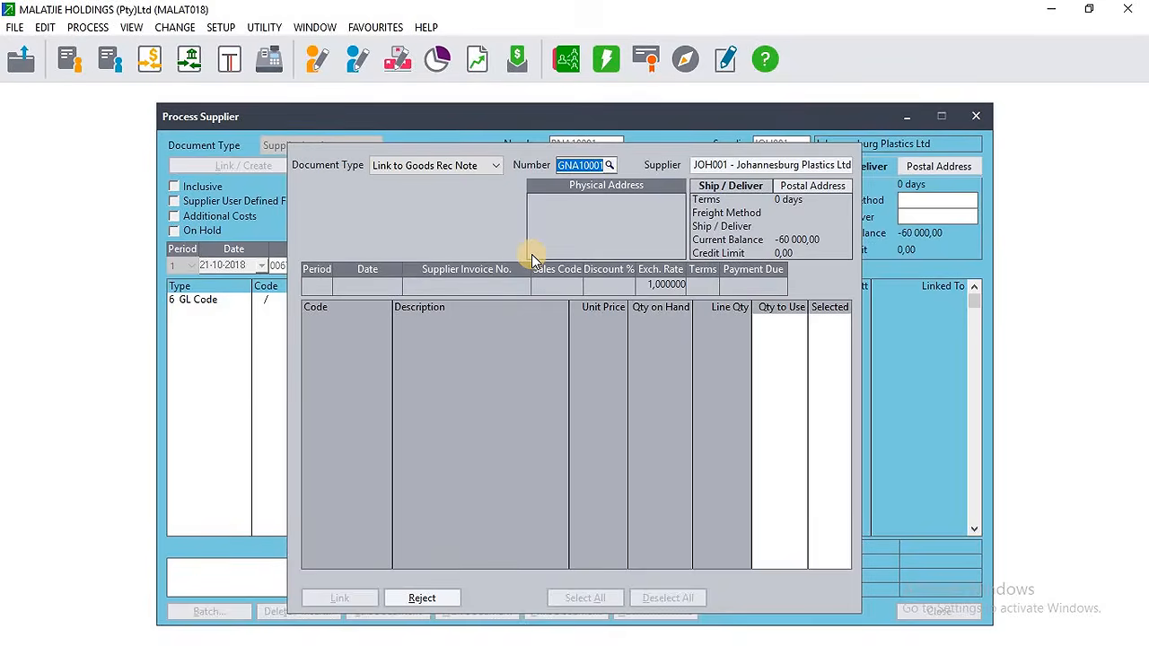
key("Tab")
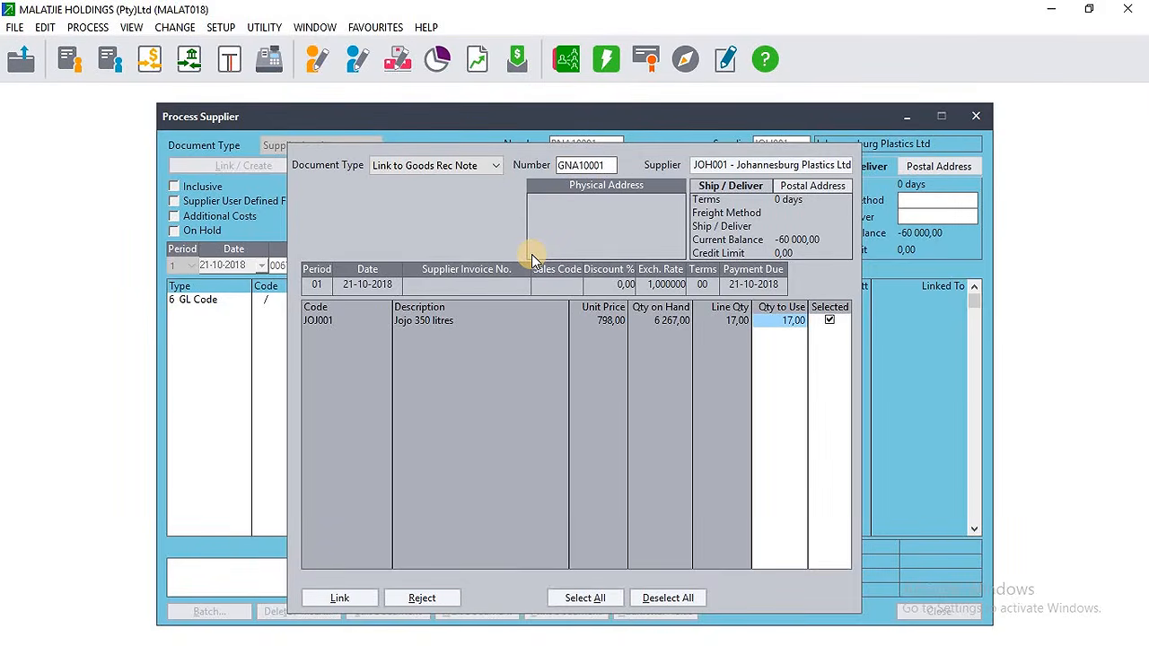
key("Tab")
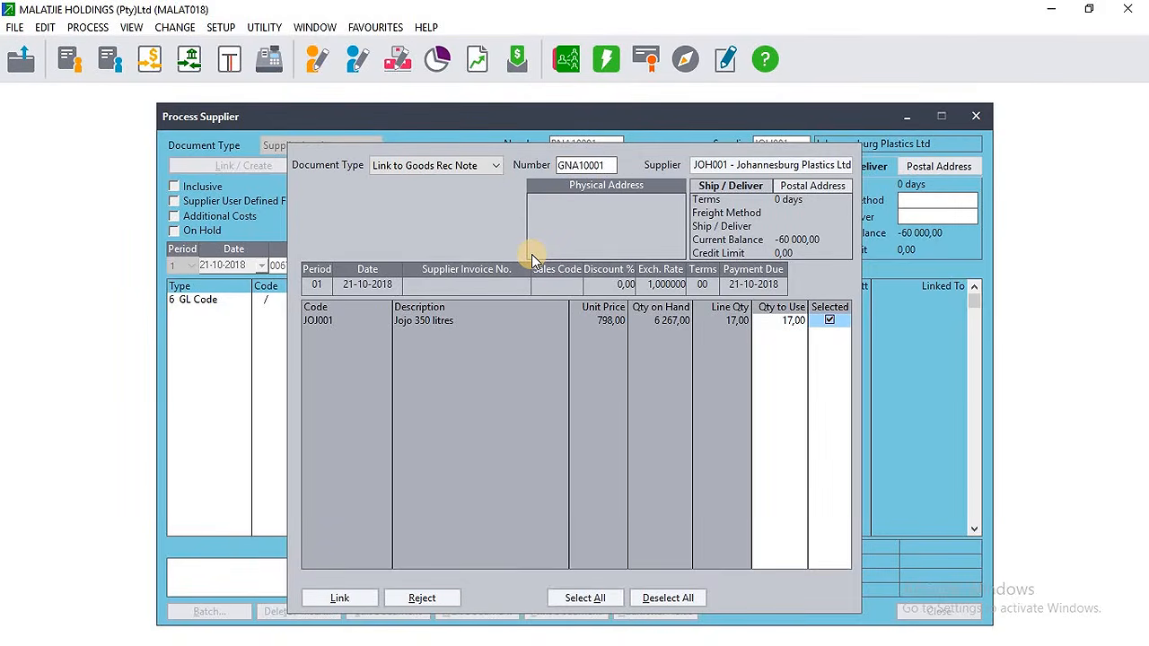
left_click(361, 596)
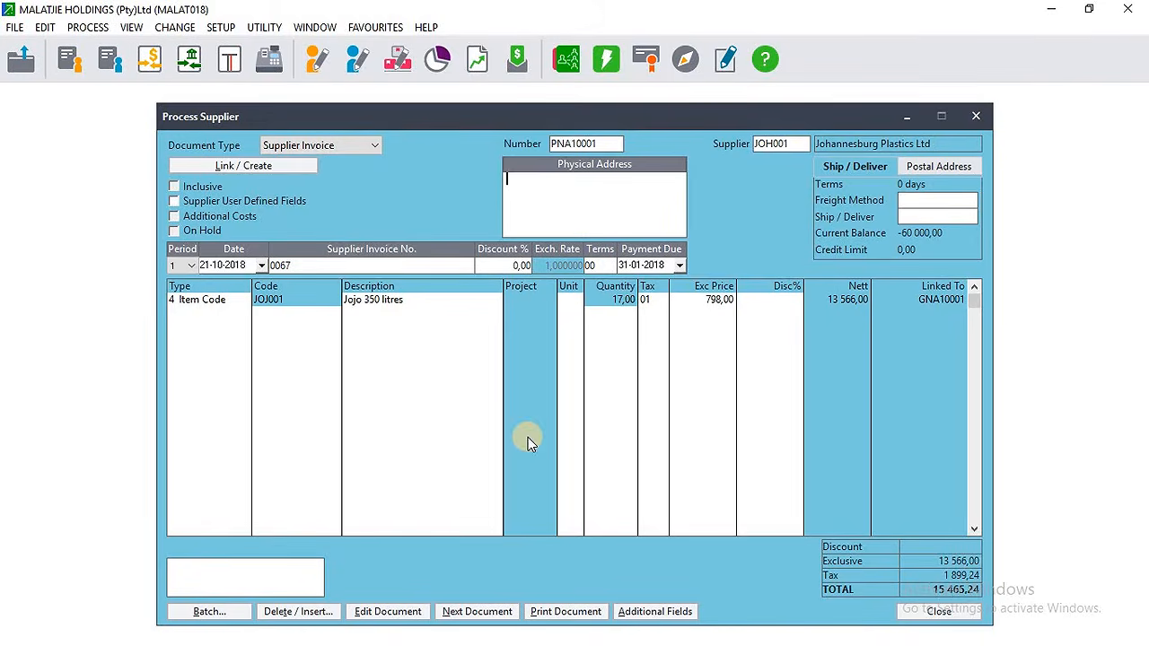
- Update the supplier invoice batch, accepting the out-of-period date, without printing the document or making a backup
left_click(208, 612)
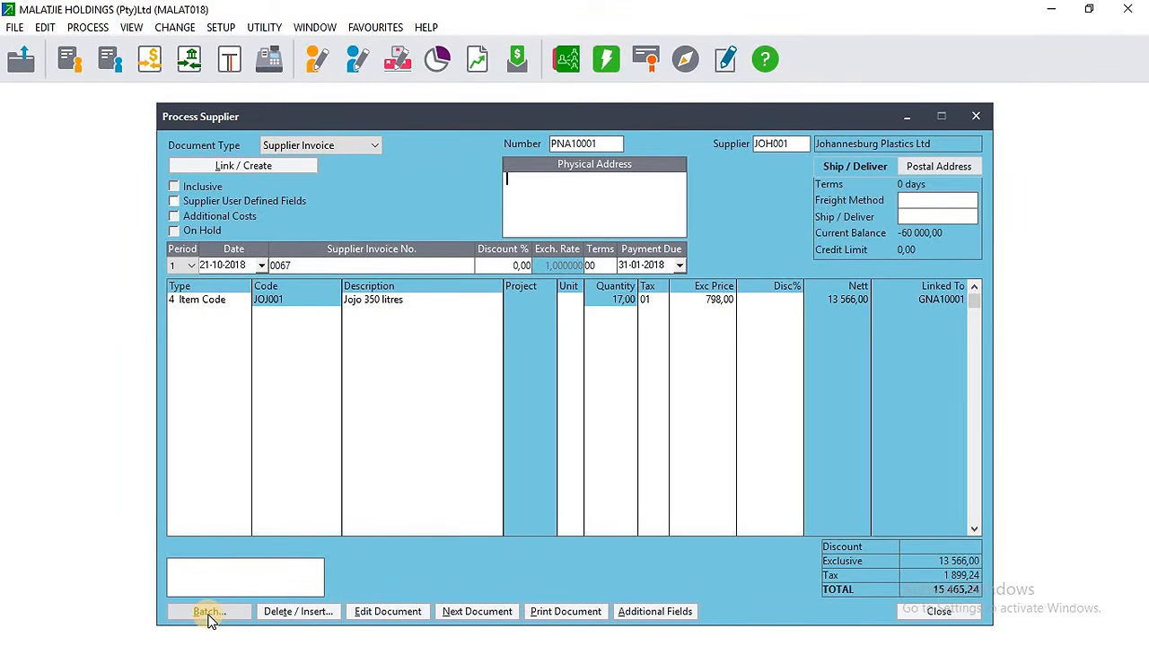
left_click(208, 618)
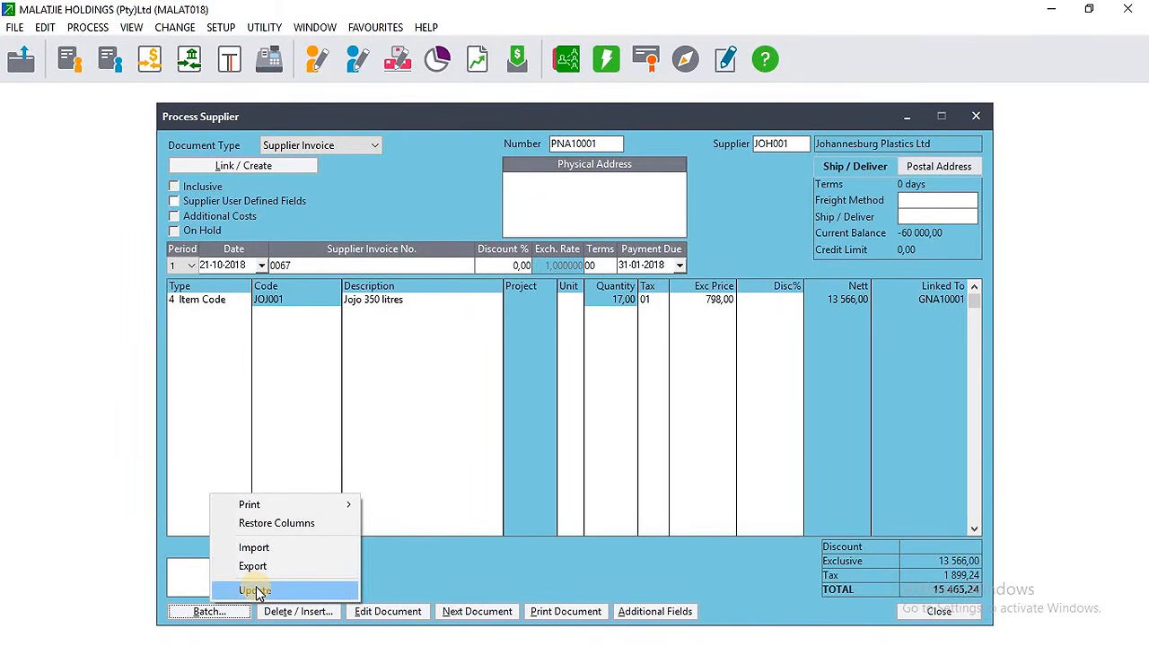
left_click(256, 590)
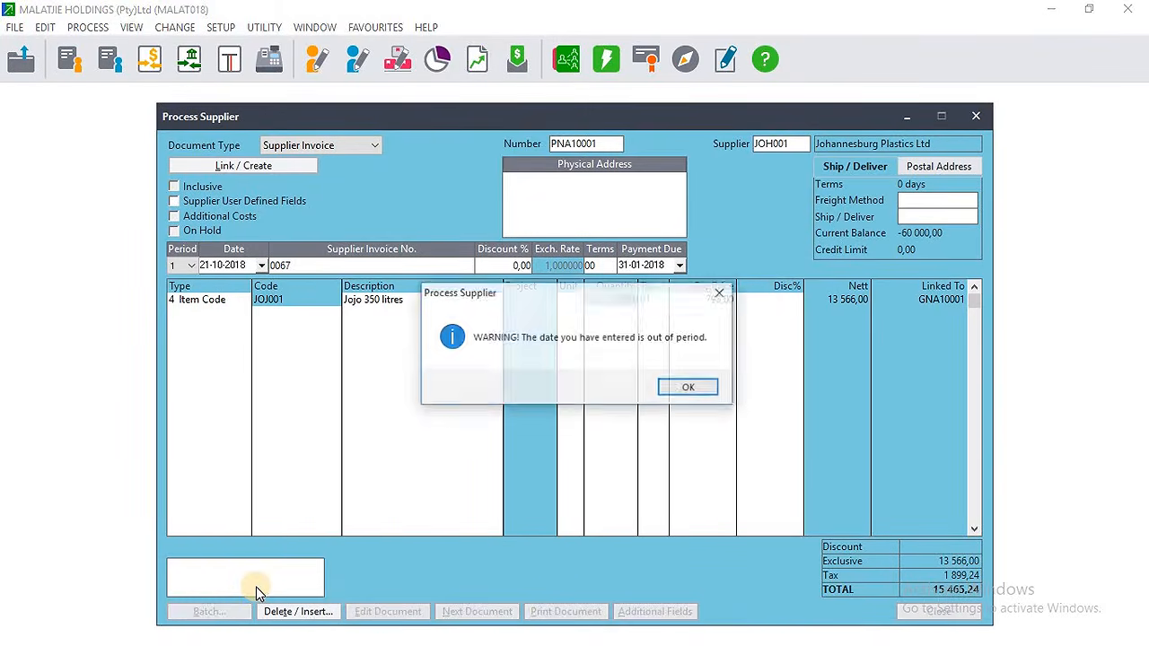
left_click(688, 387)
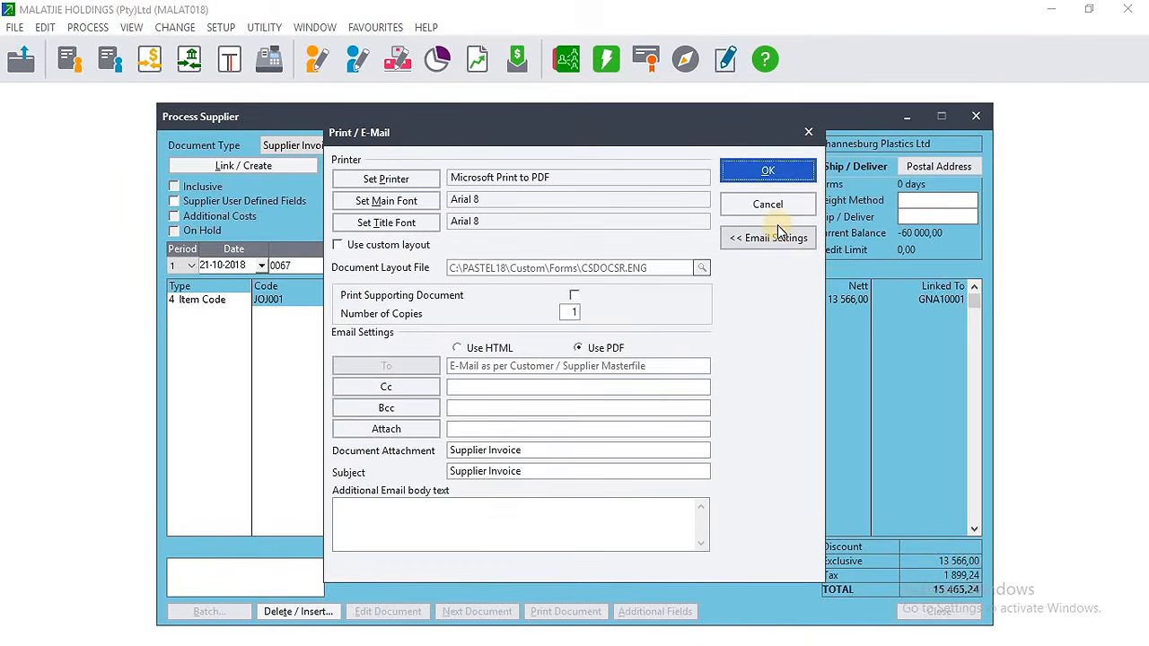
left_click(776, 209)
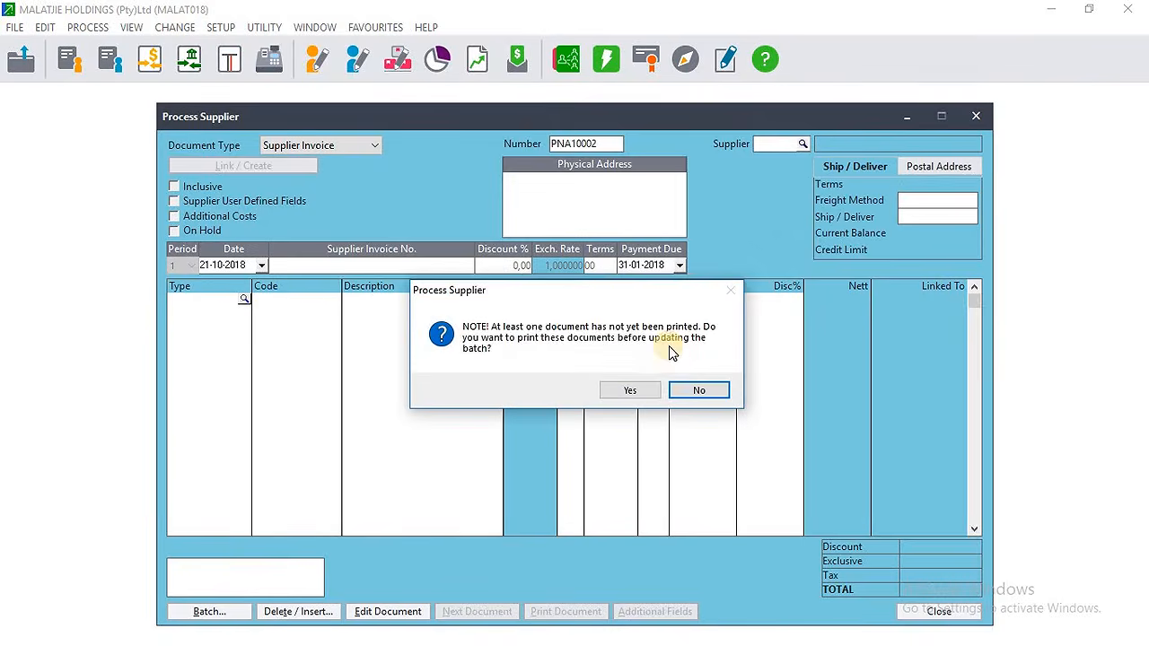
left_click(696, 391)
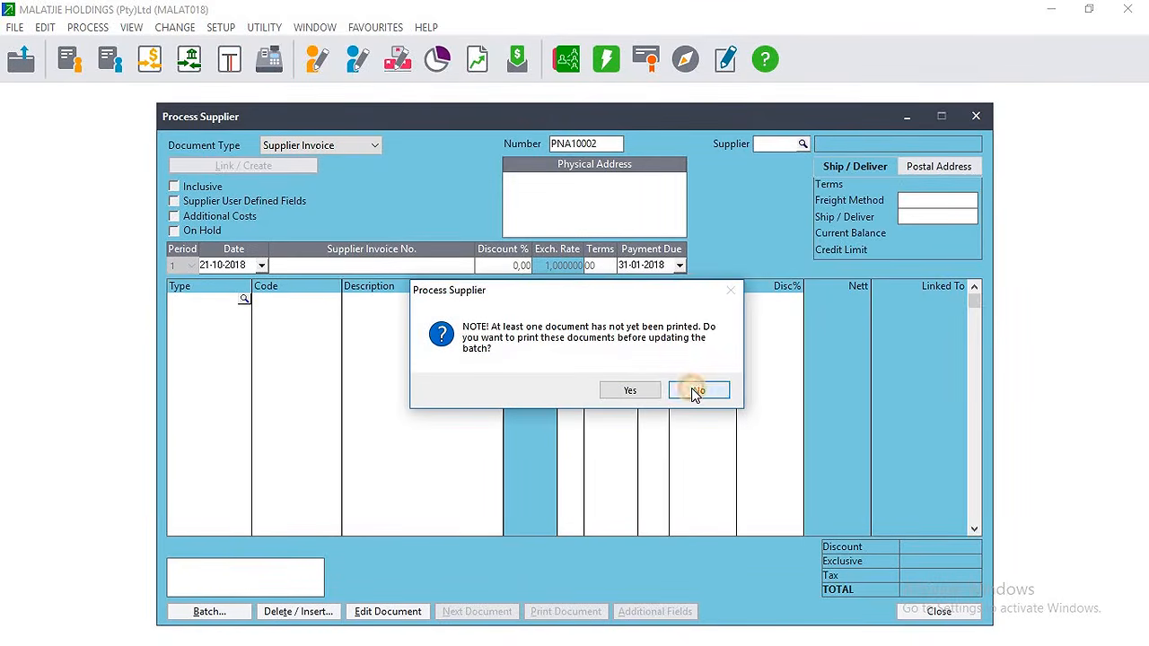
left_click(715, 376)
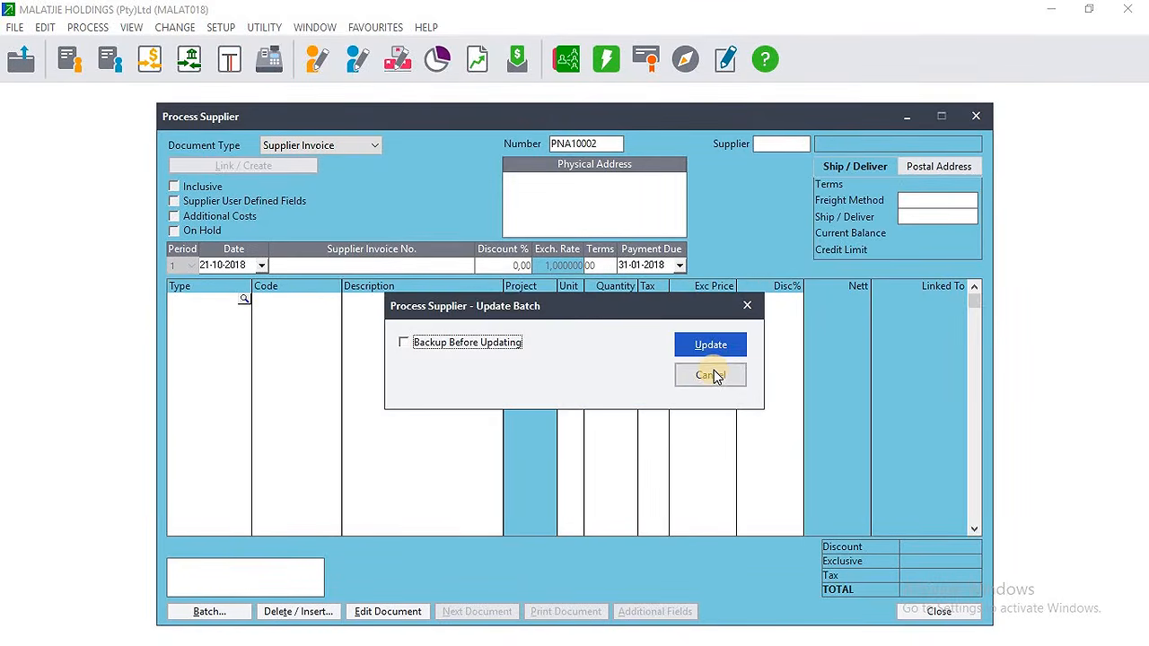
left_click(710, 346)
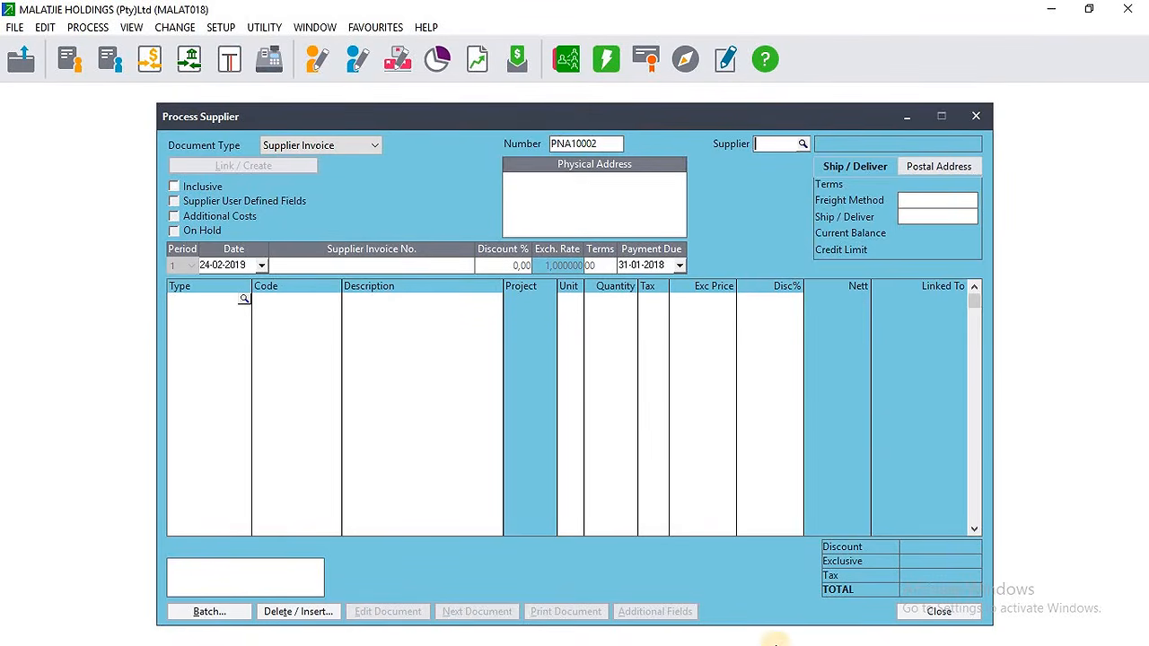
- Check the returned buckets transaction in the Word transaction list and change the supplier document type to Return & Debit
left_click(1091, 9)
left_click(1003, 256)
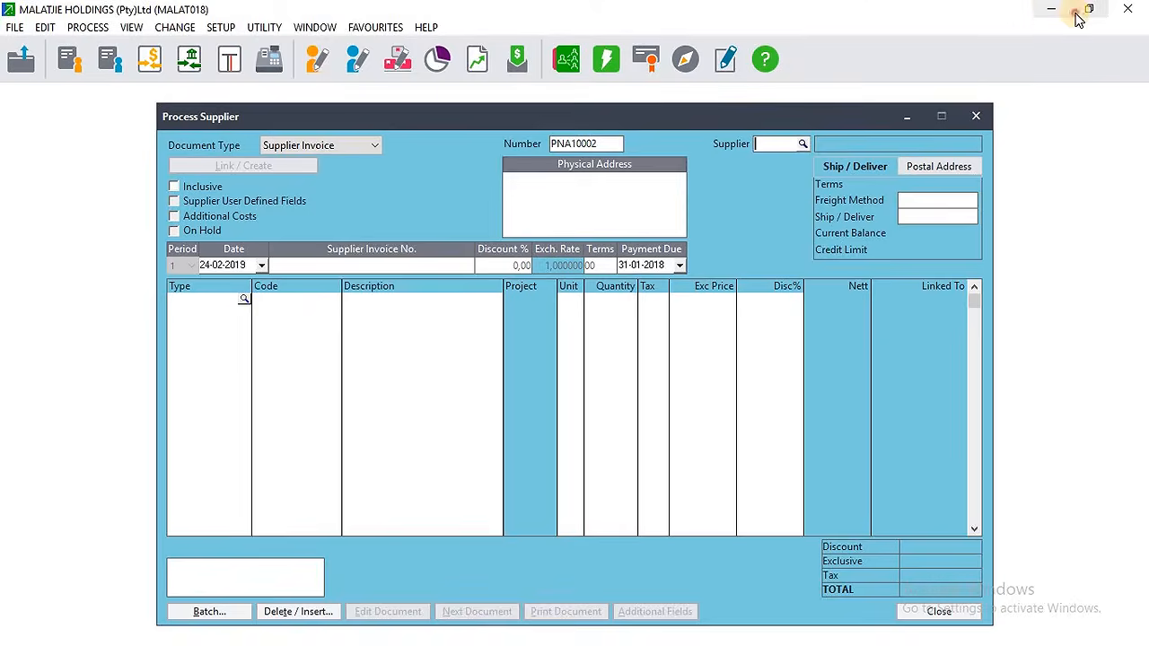
left_click(1080, 10)
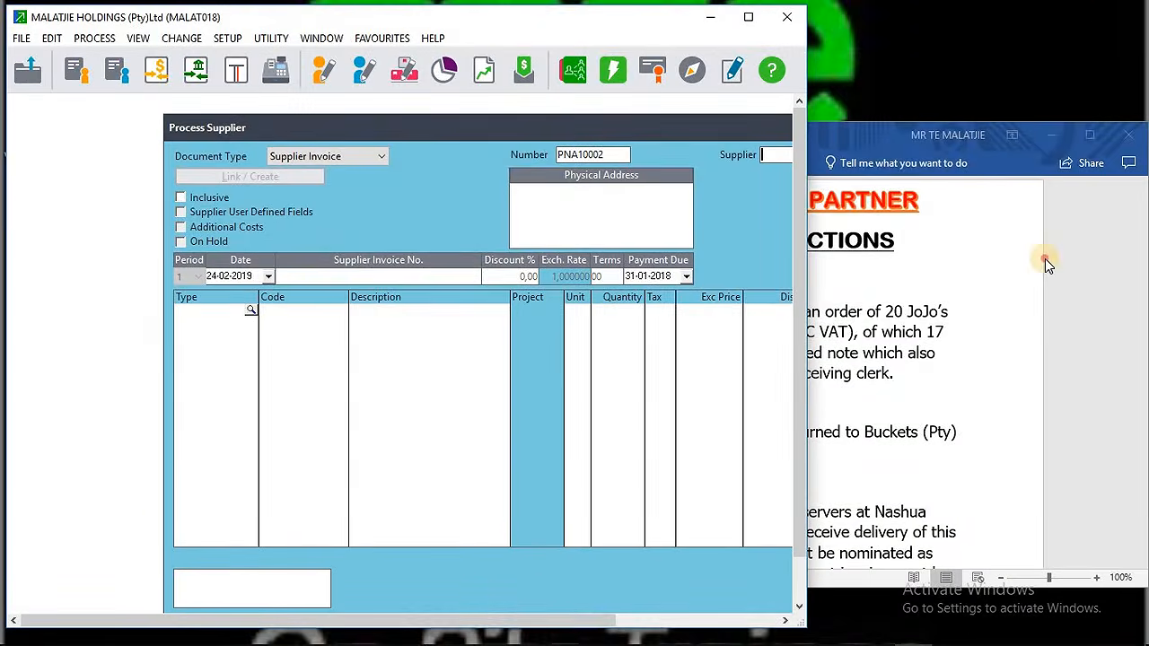
left_click(1045, 258)
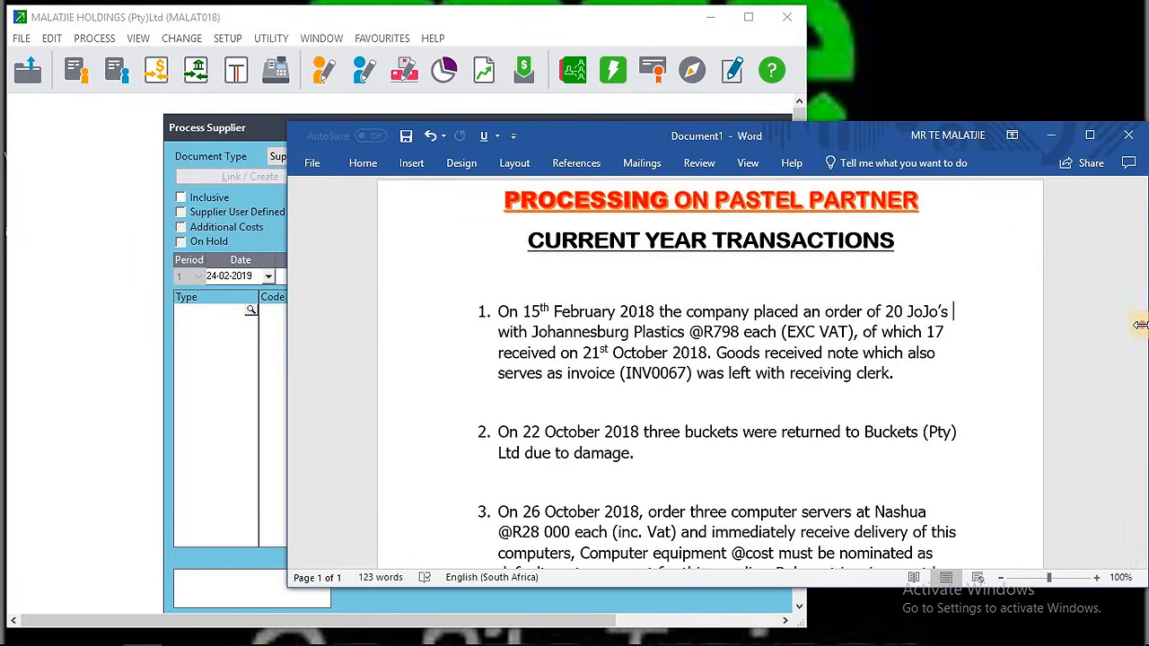
left_click_drag(1141, 324, 1129, 323)
left_click(628, 103)
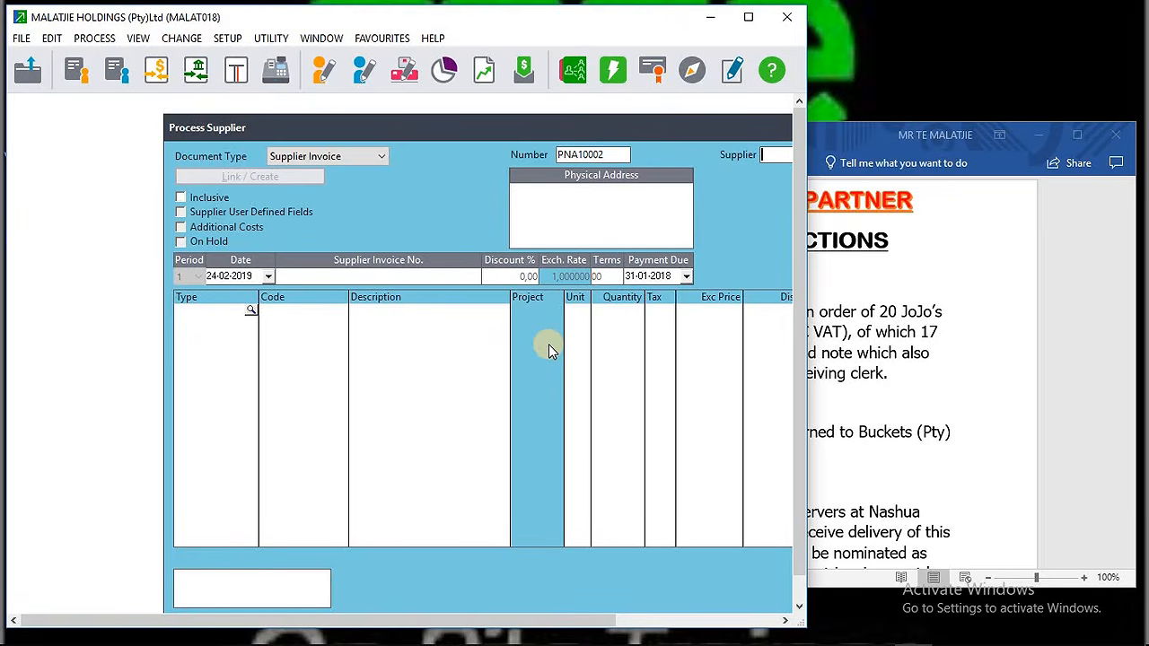
left_click(382, 156)
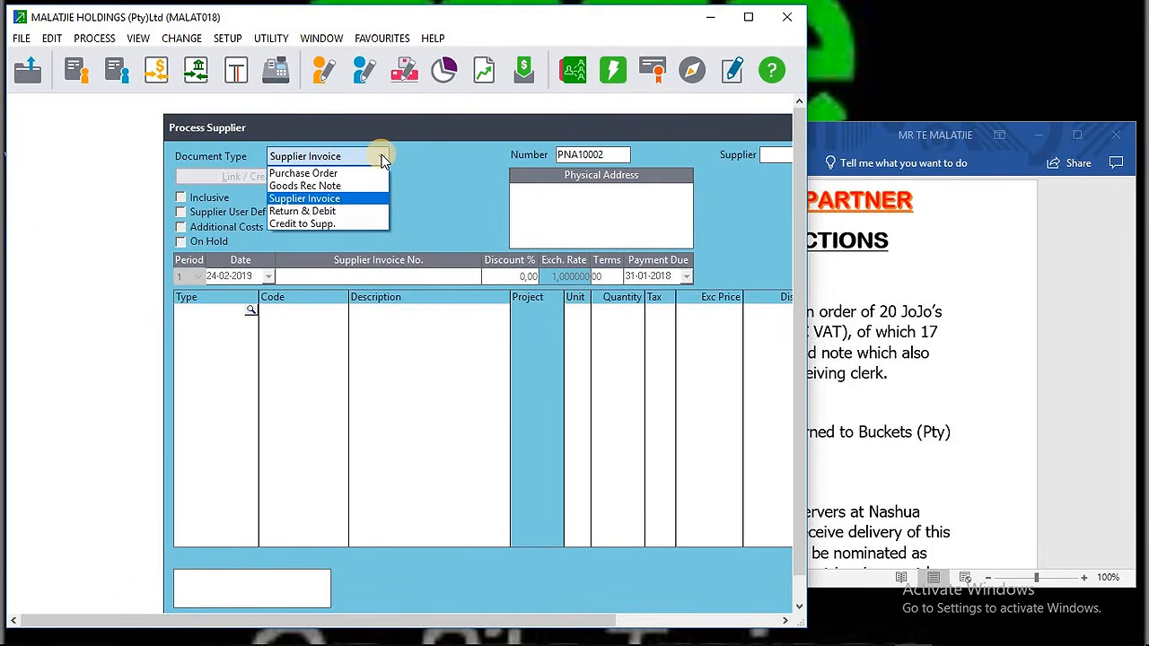
left_click(345, 211)
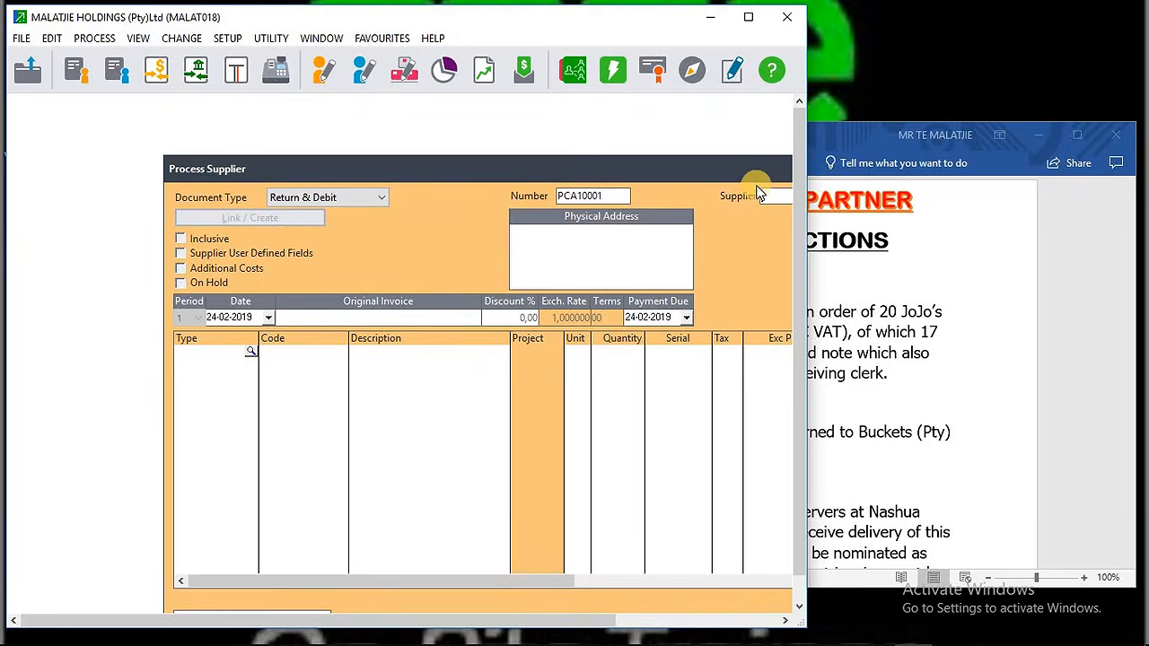
- Read the Nashua computer server order in the Word transaction list and change the supplier document type to Purchase Order
left_click(905, 316)
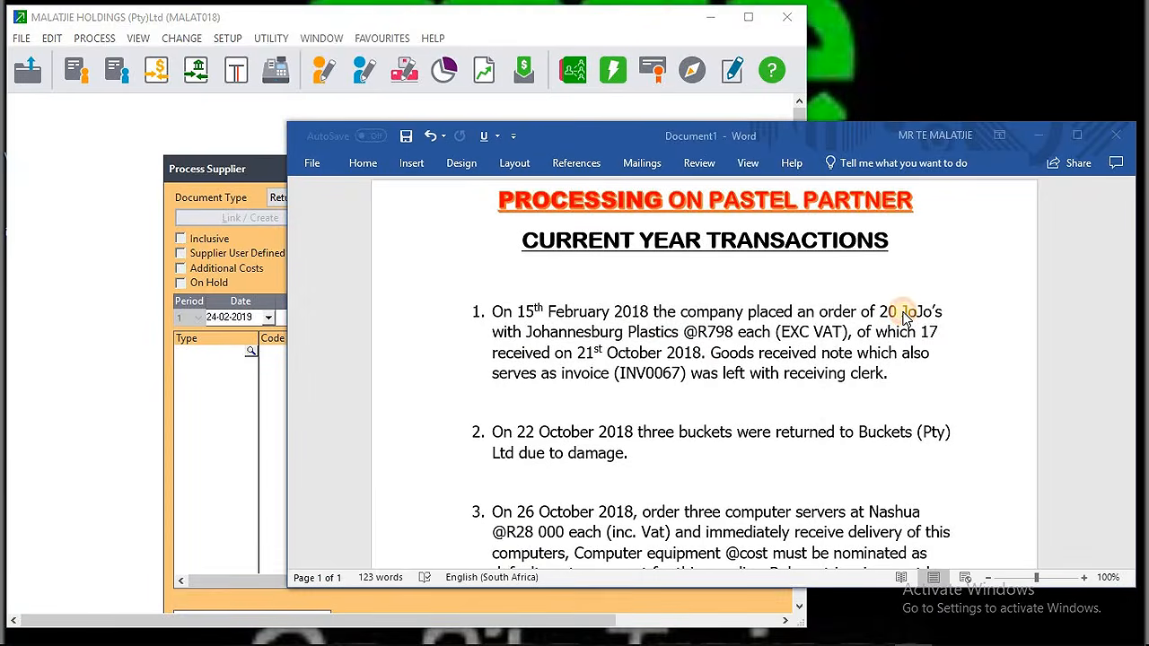
left_click(1076, 136)
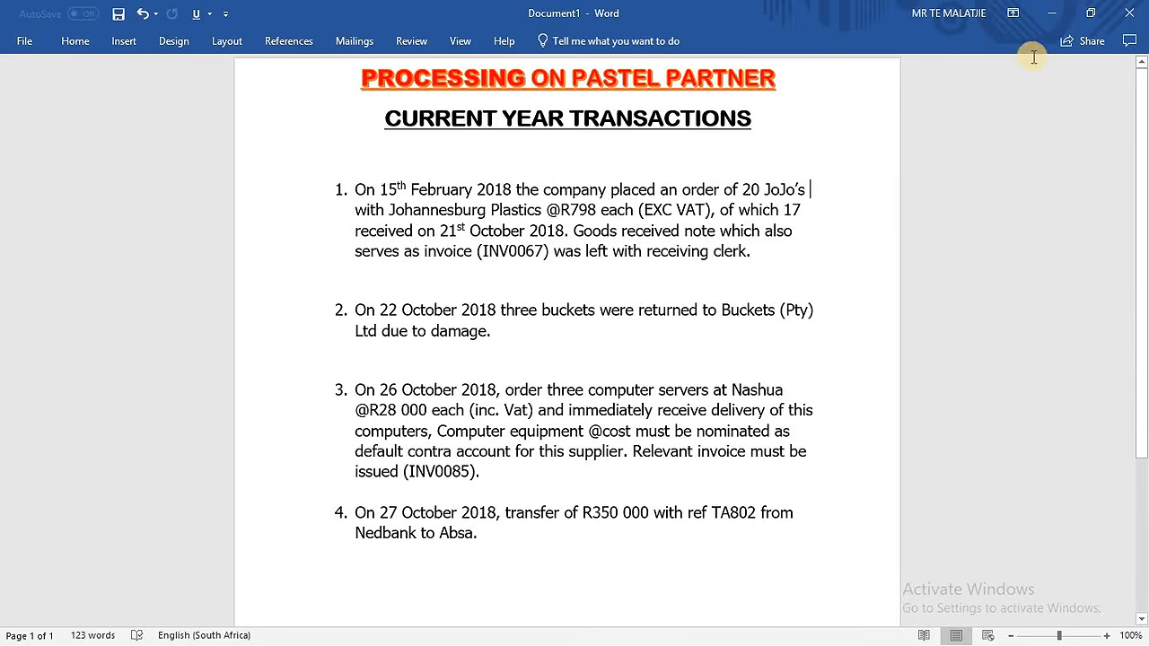
left_click(1092, 18)
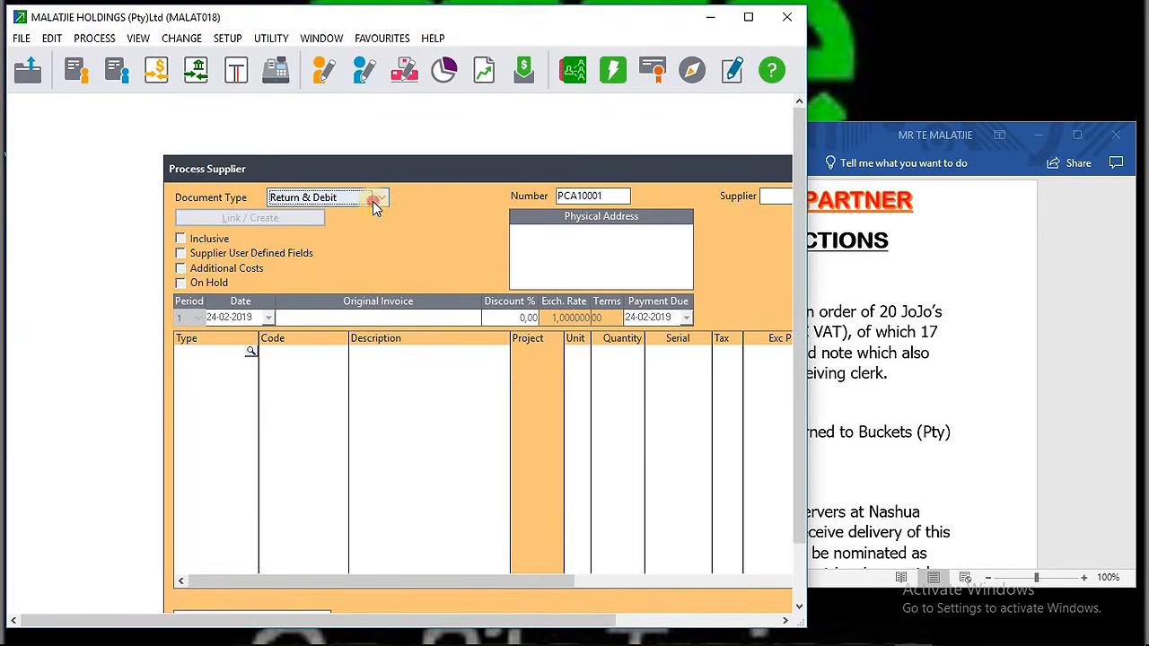
left_click(375, 199)
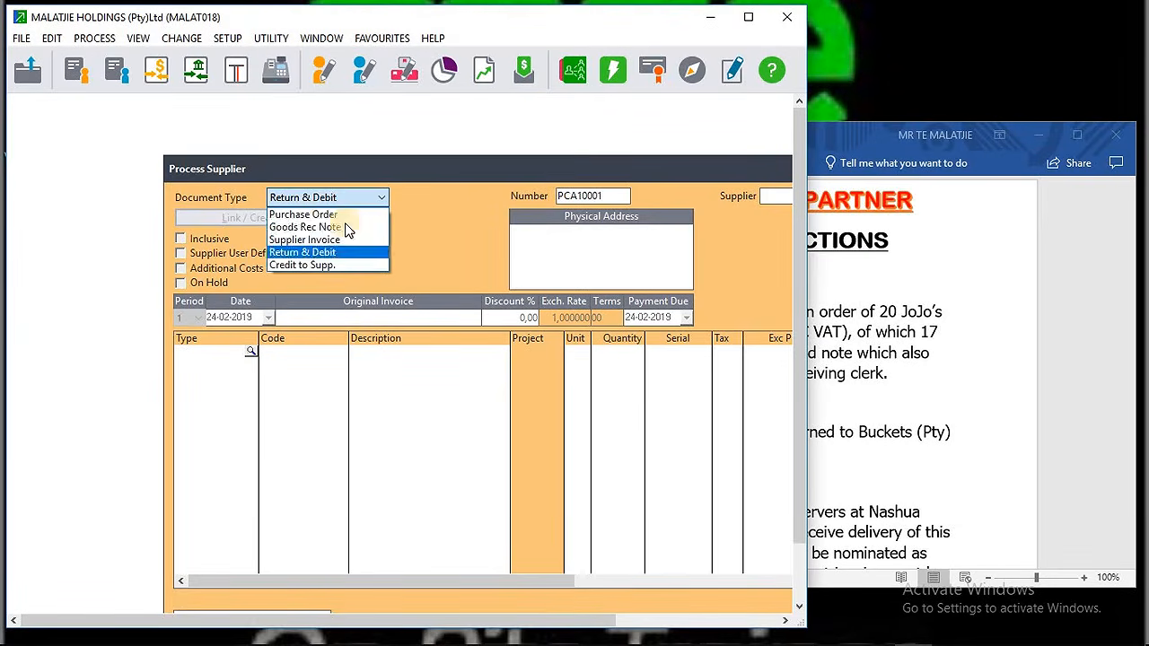
left_click(321, 213)
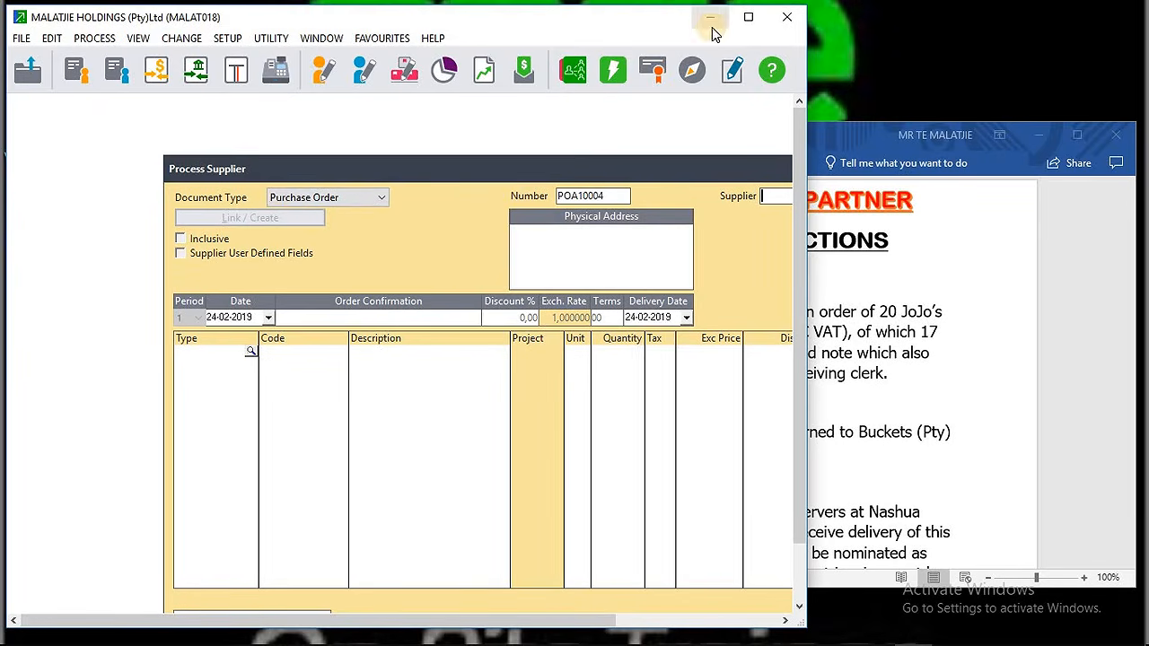
- Start adding a new supplier account from the purchase order's supplier lookup
left_click(747, 17)
key("Return")
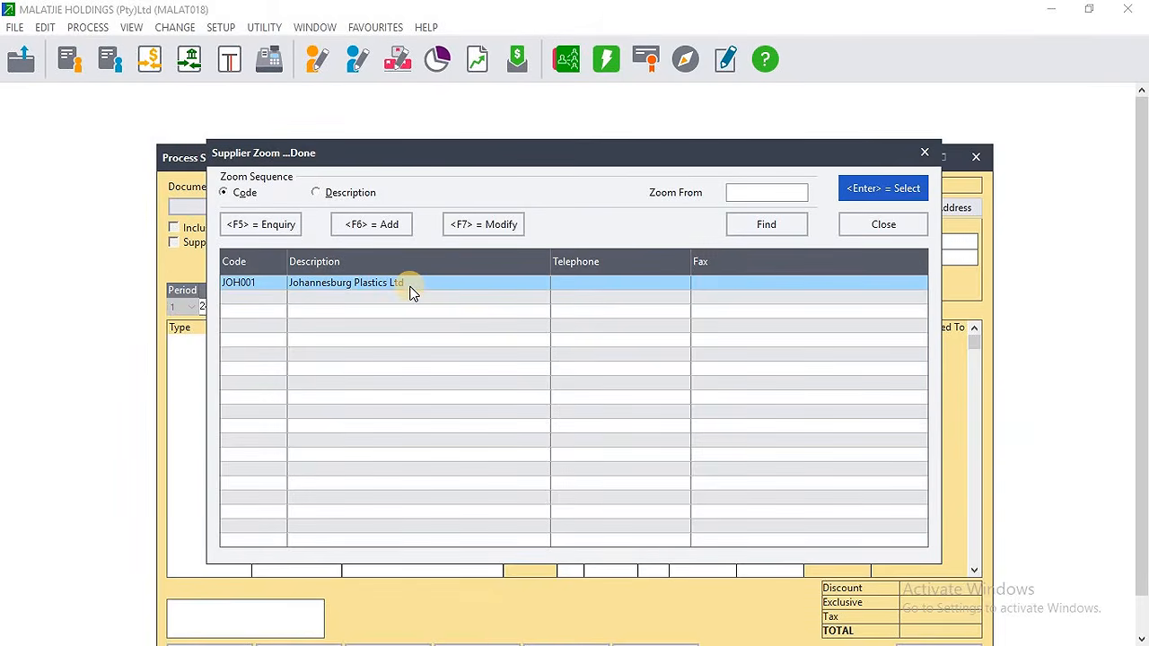
left_click(372, 234)
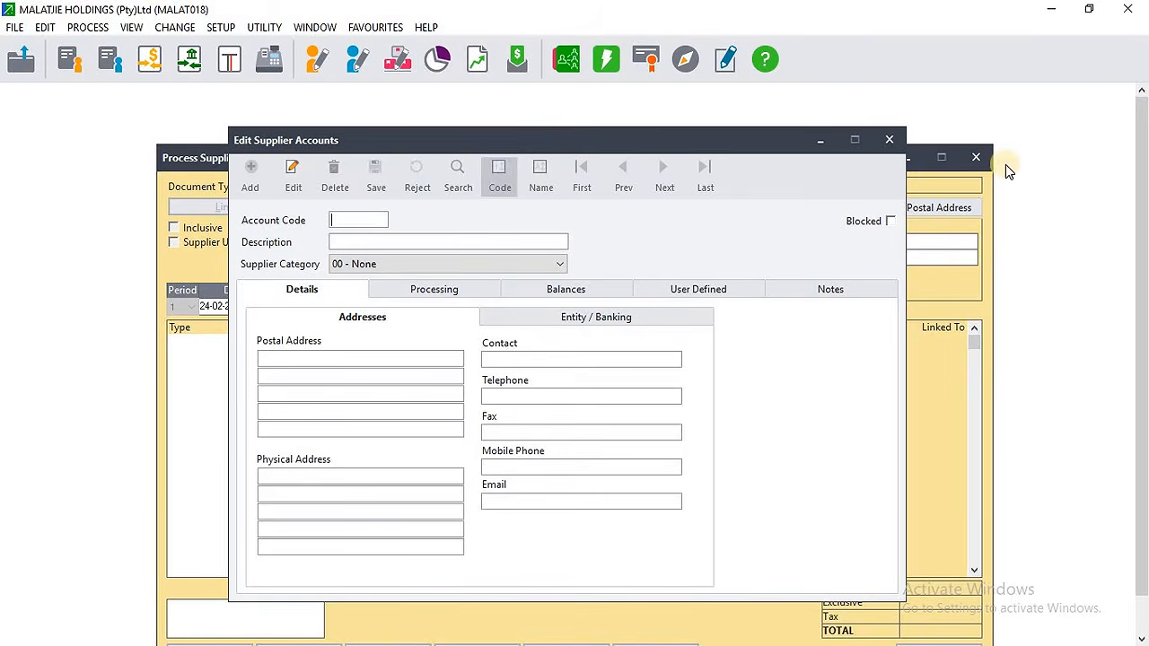
- Check the server supplier's name in the Word transaction list and enter NAS001 as the new supplier's account code
left_click(1086, 7)
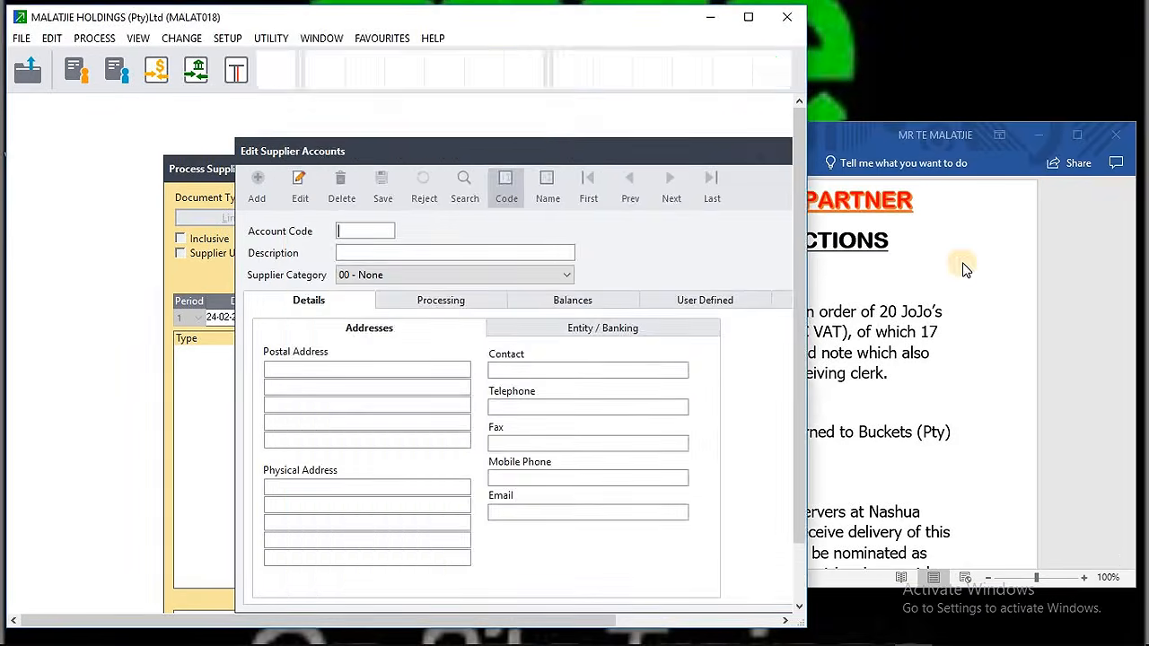
left_click(961, 264)
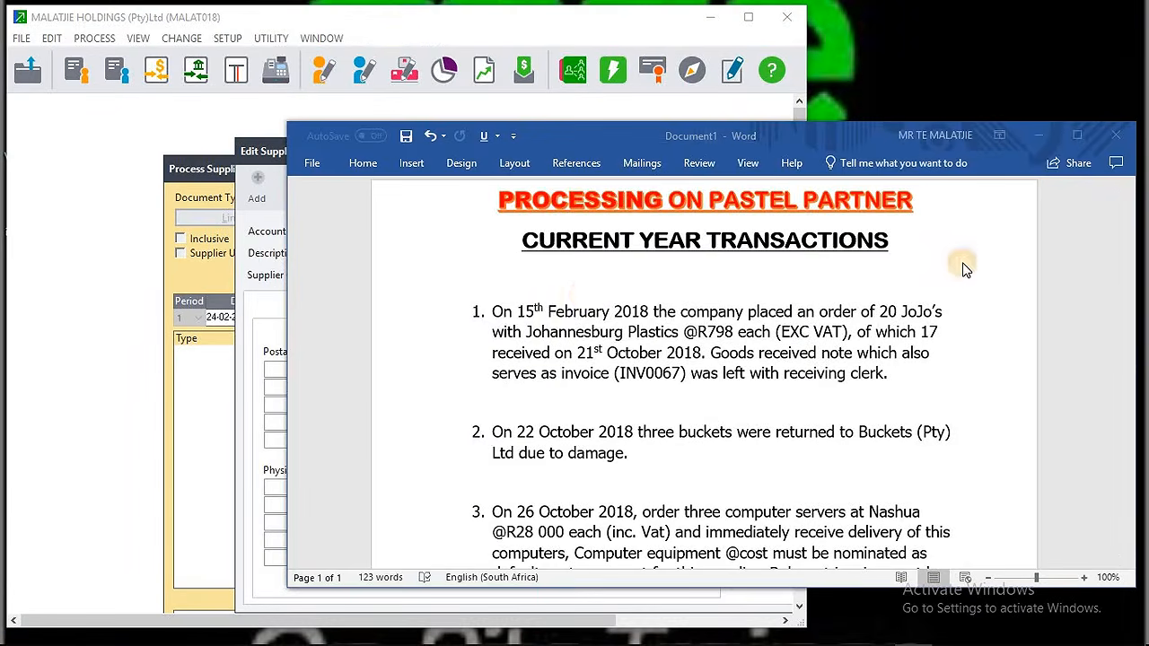
left_click(216, 120)
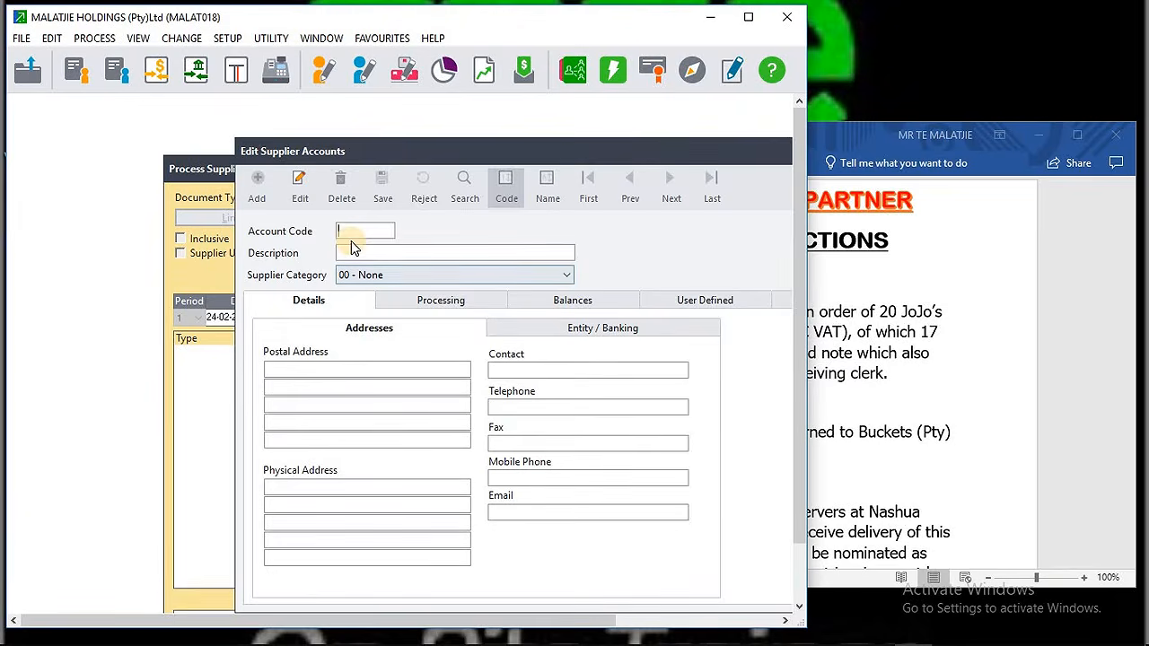
left_click(350, 235)
type("NAS")
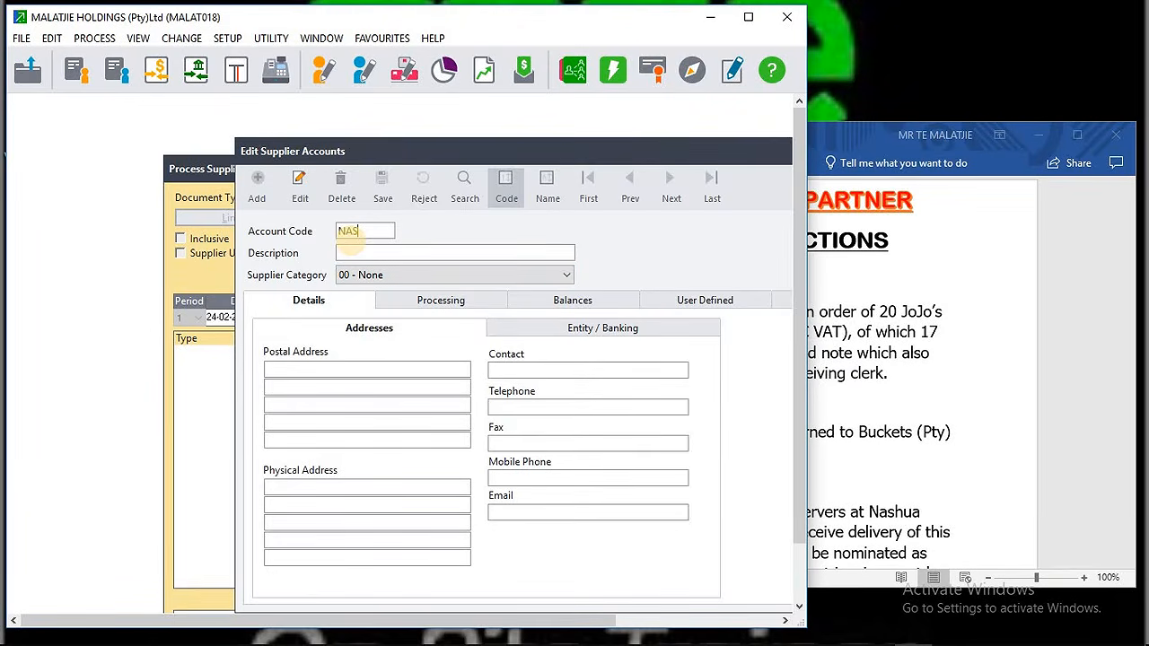
type("001")
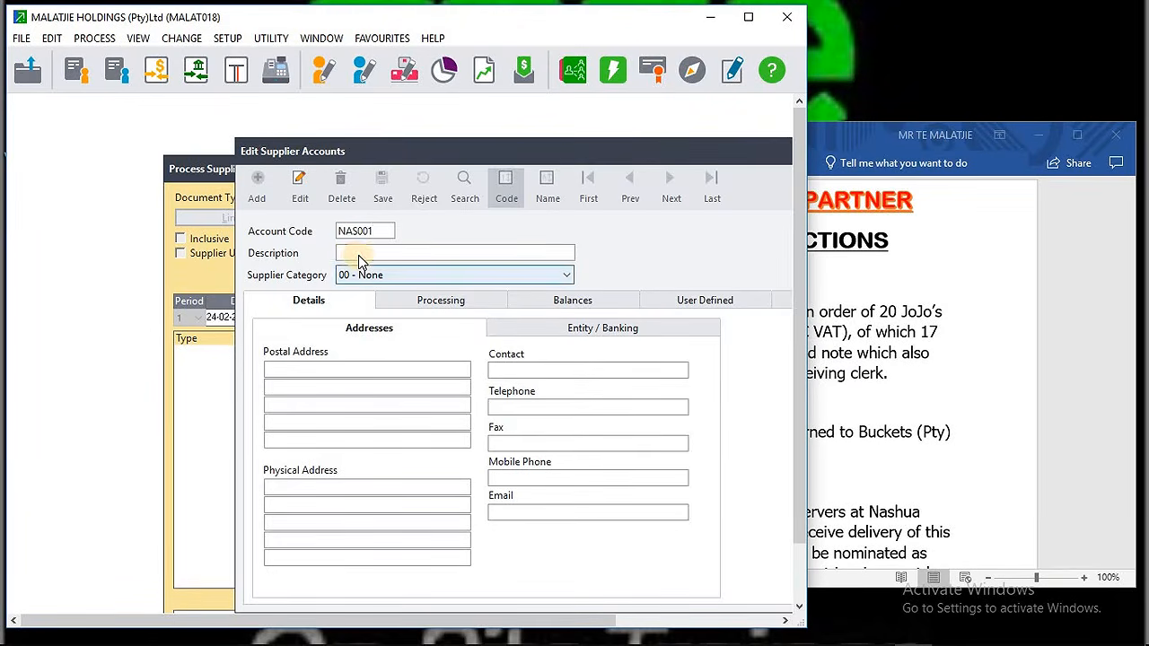
left_click(359, 258)
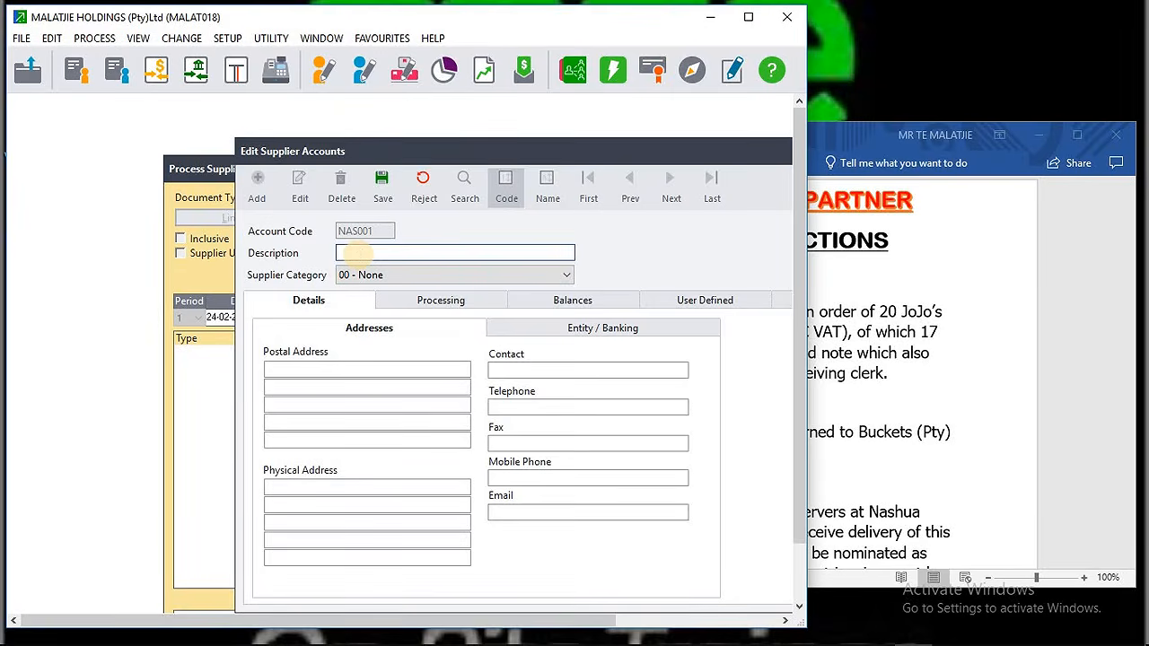
- Enter Nashua as the new supplier's description and check the supplier's contra account requirement in the Word transaction list
type("Nashua")
left_click(1046, 273)
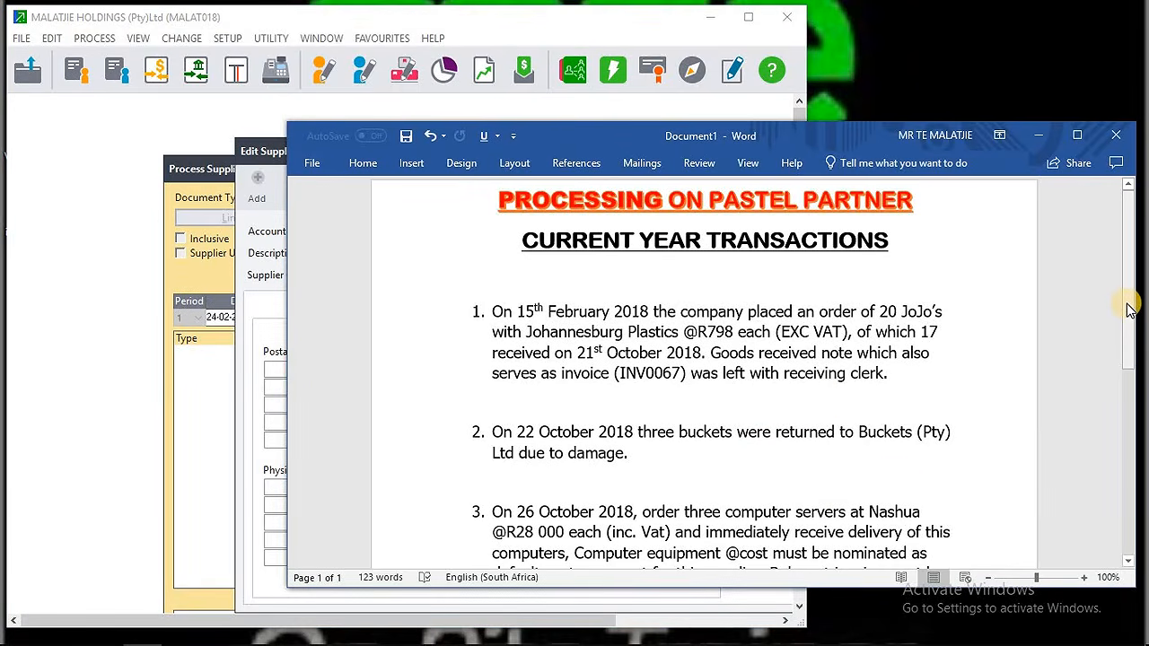
left_click_drag(1128, 302, 1127, 387)
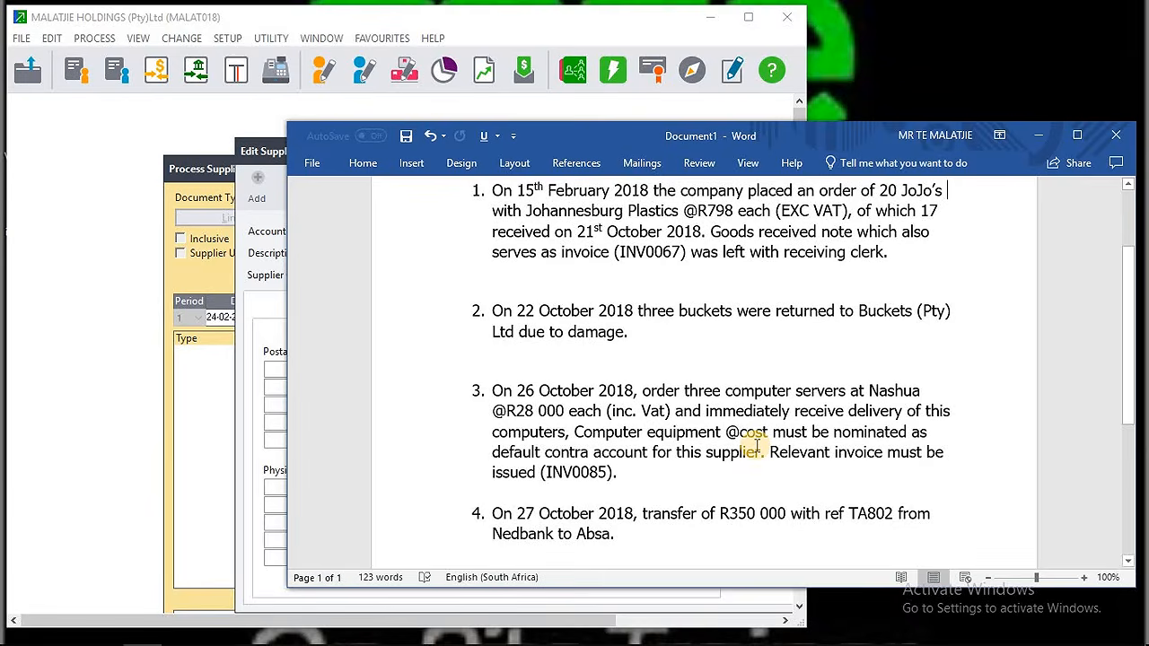
left_click(273, 386)
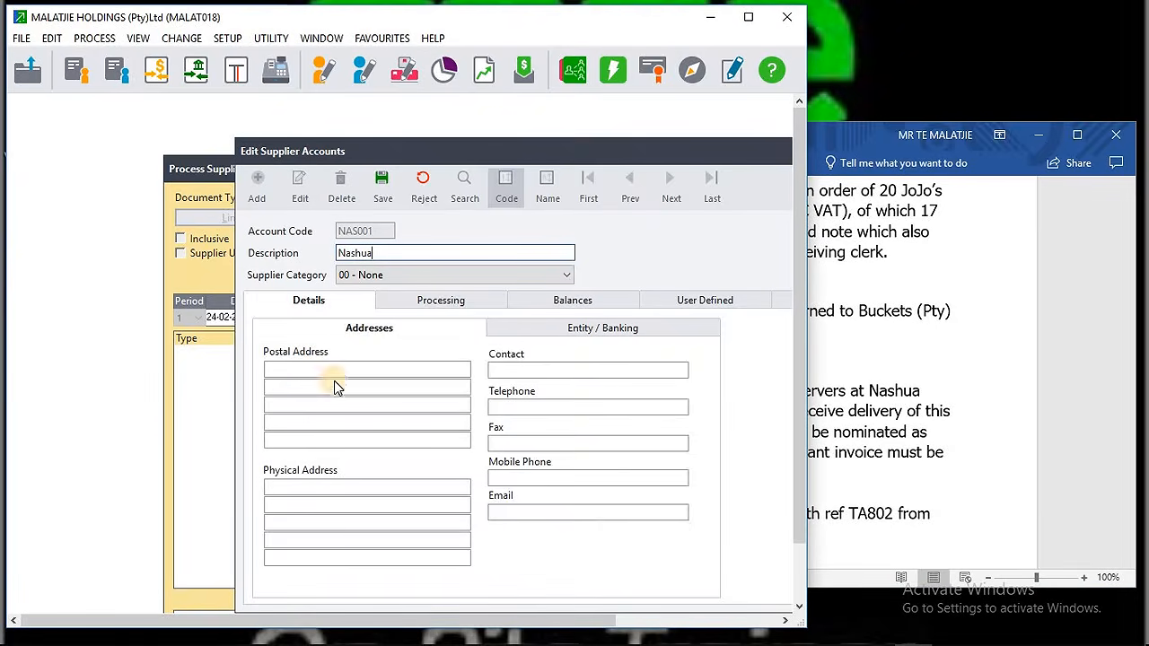
- Set the supplier's default contra account to Computer Equipment - @ Cost, finding it in the general ledger accounts by description with "compu"
left_click(431, 306)
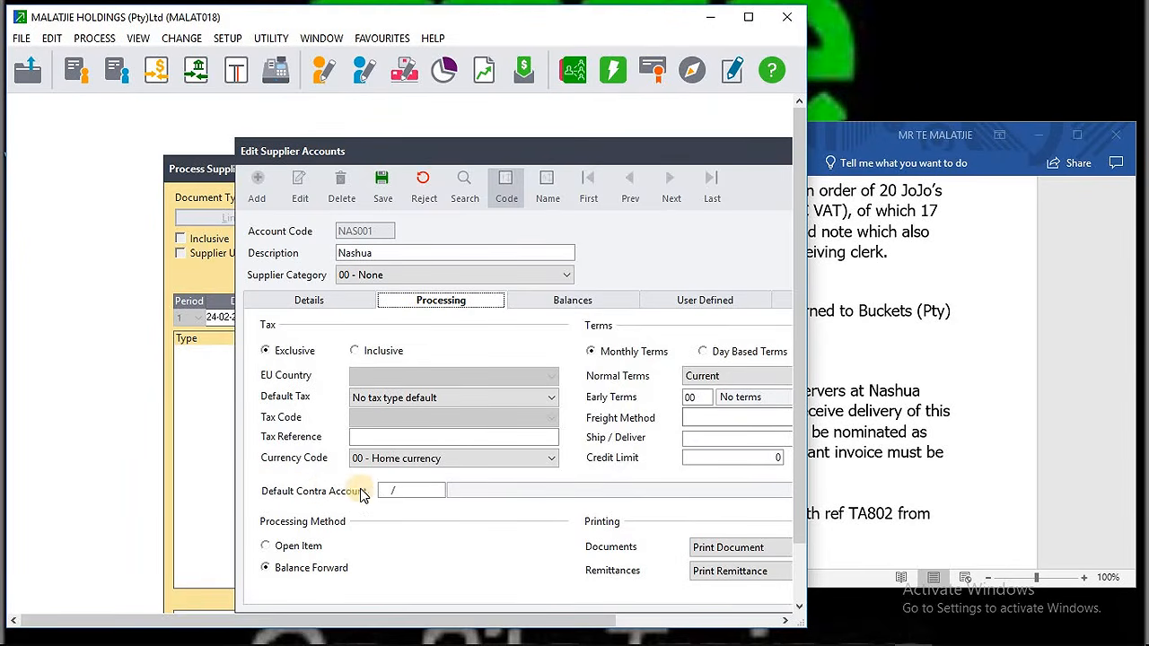
left_click(440, 492)
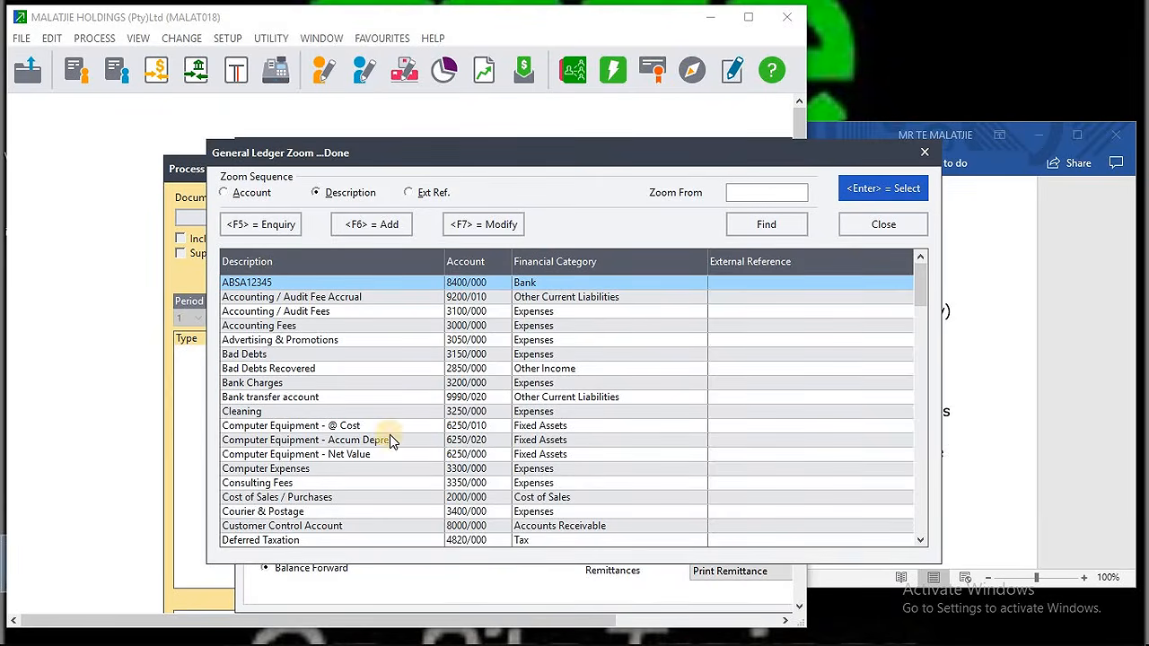
left_click(316, 193)
left_click(316, 193)
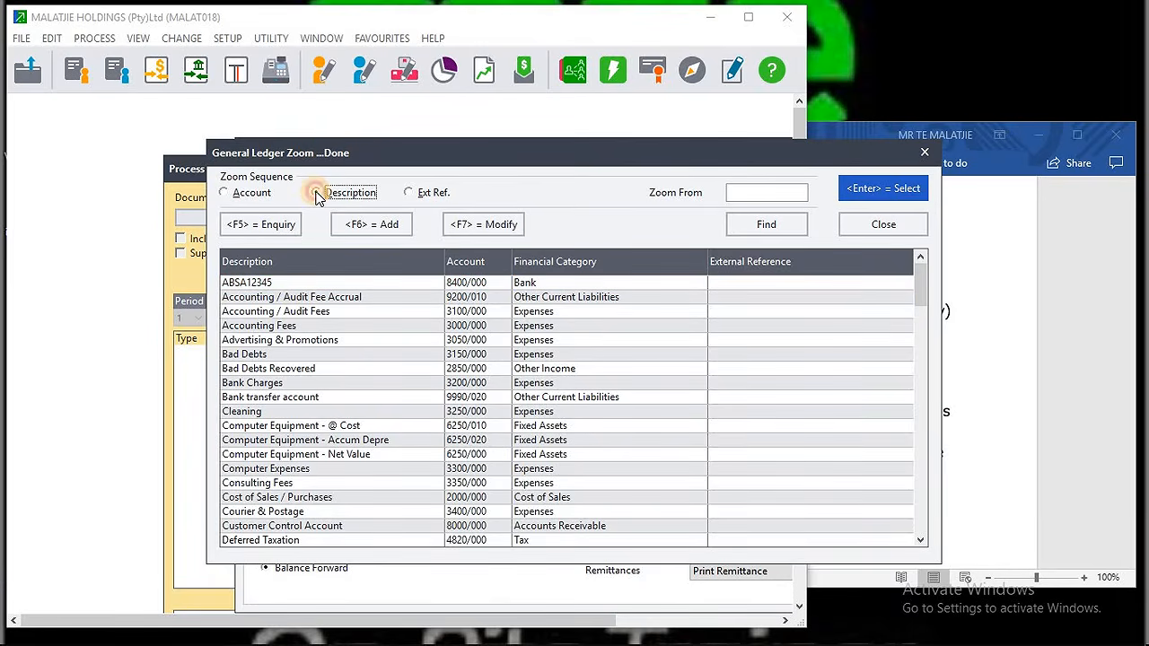
type("c")
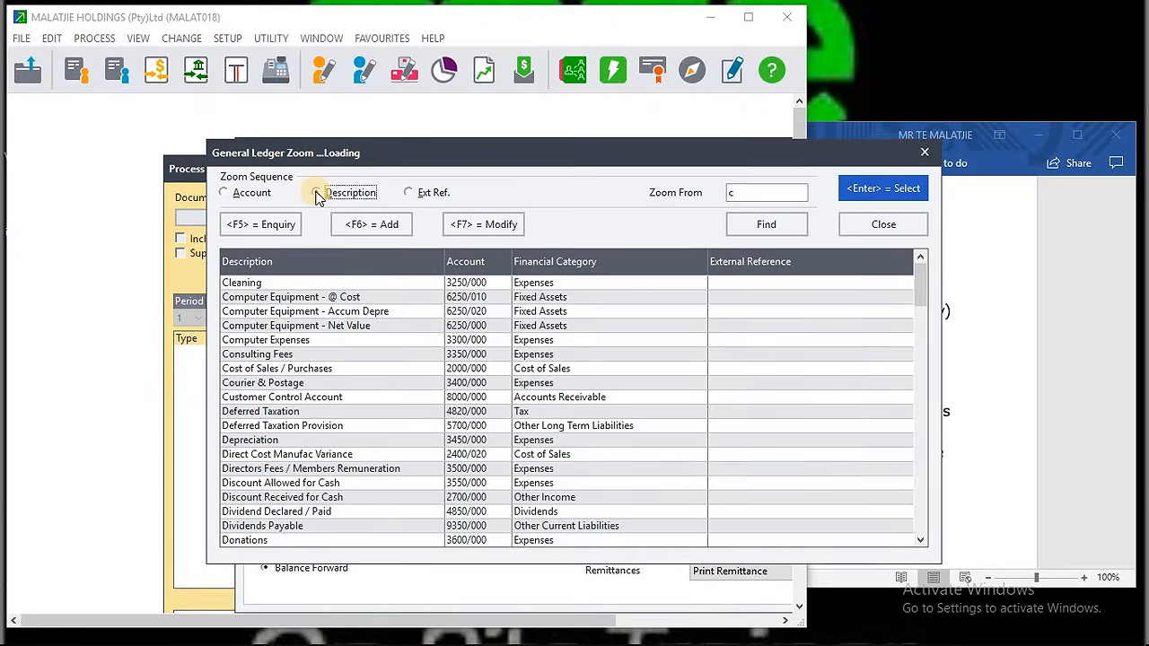
type("ompu")
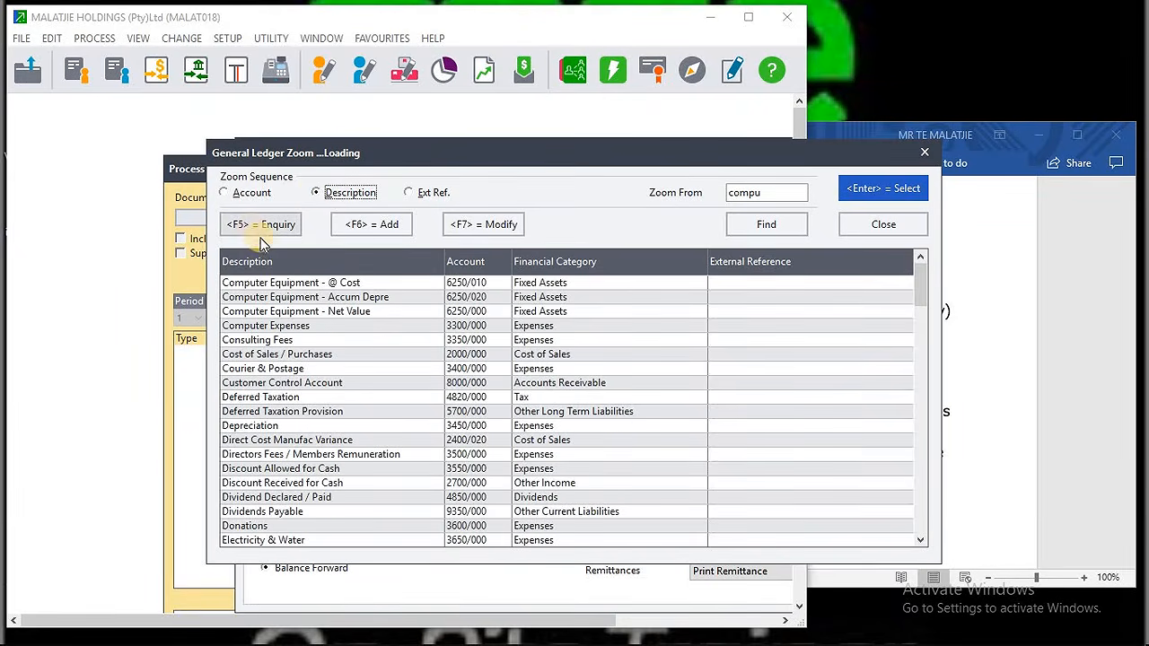
left_click(303, 285)
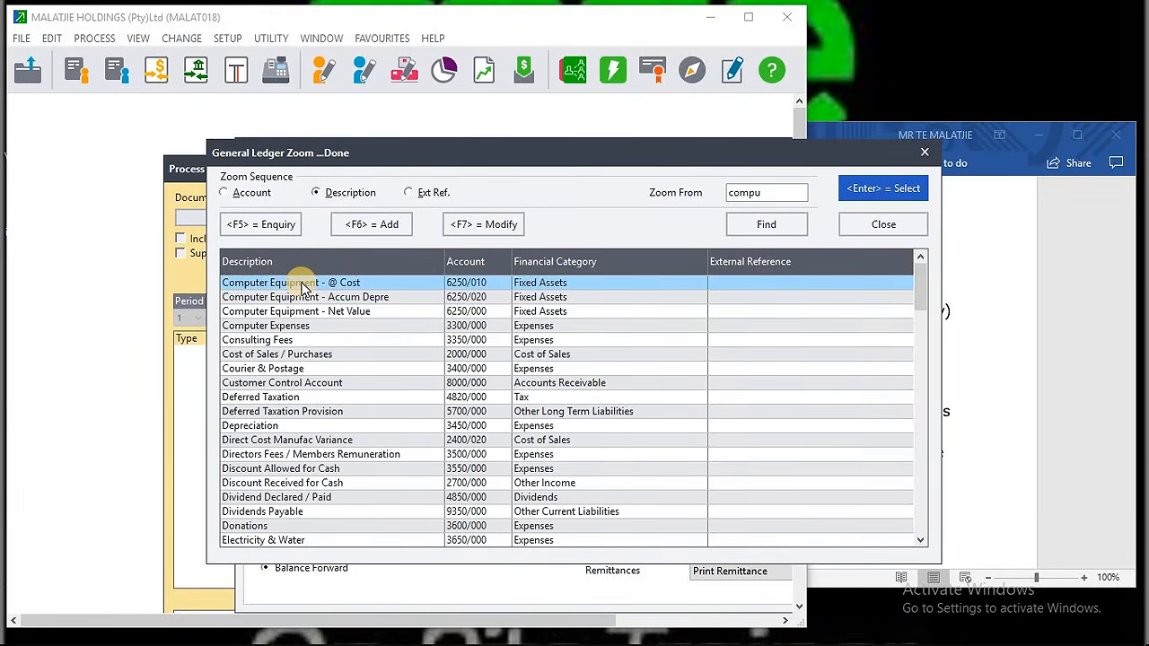
double_click(304, 285)
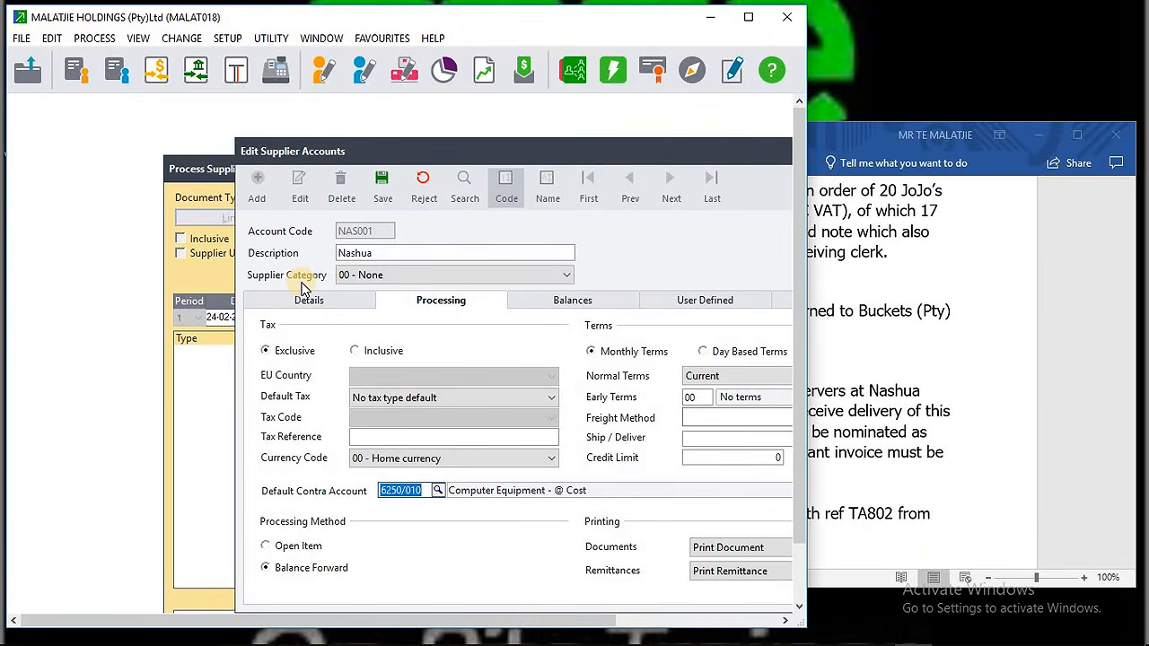
- Save the new supplier account, close the supplier editor and select Nashua as the purchase order's supplier
left_click(384, 206)
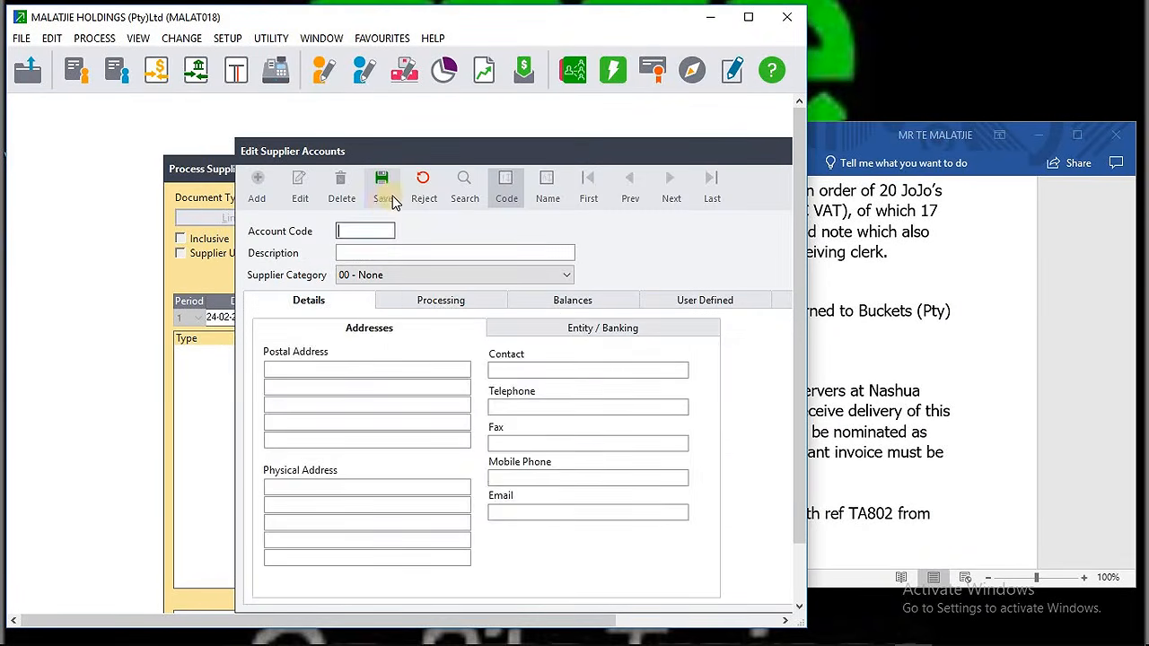
left_click(747, 16)
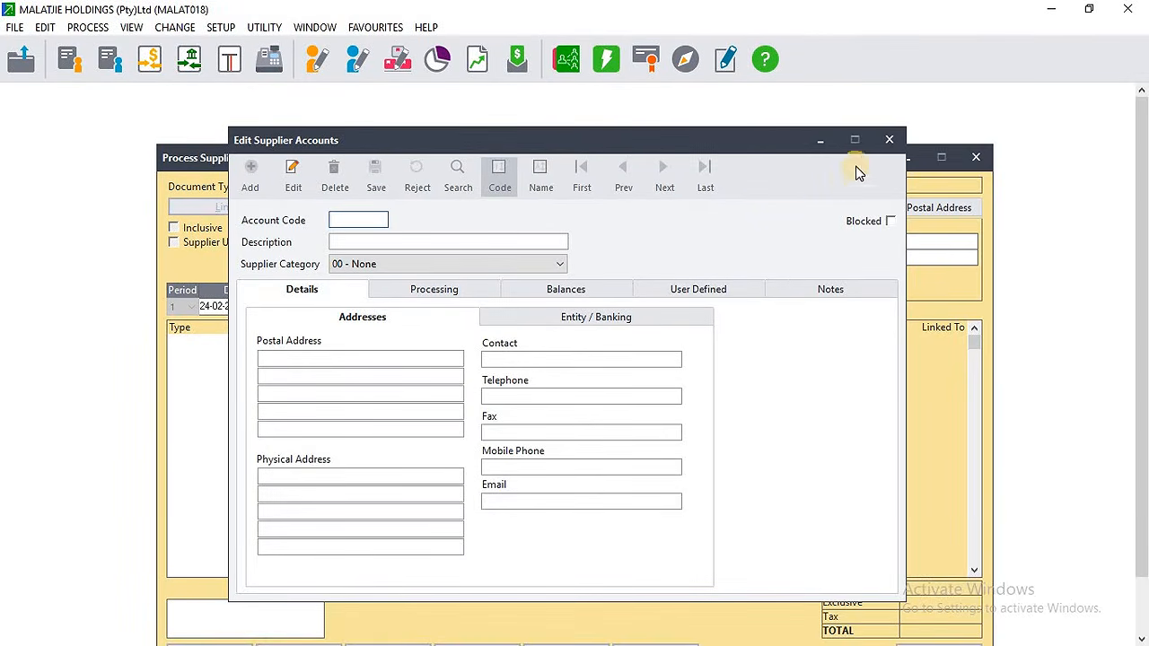
left_click(887, 143)
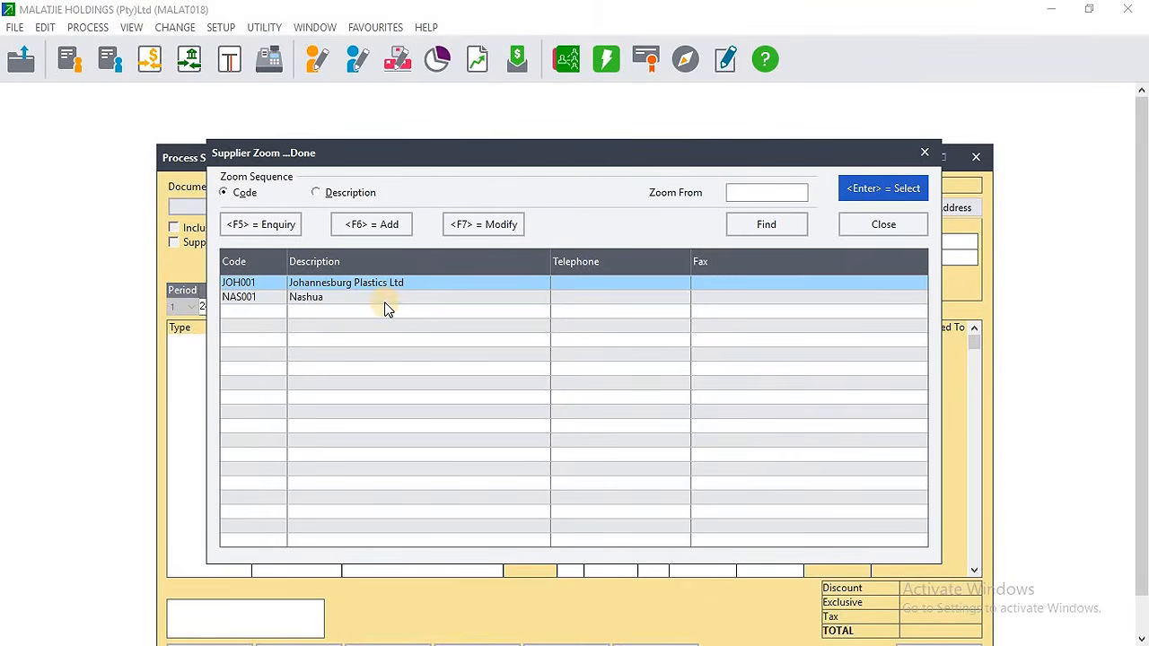
left_click(384, 301)
double_click(384, 301)
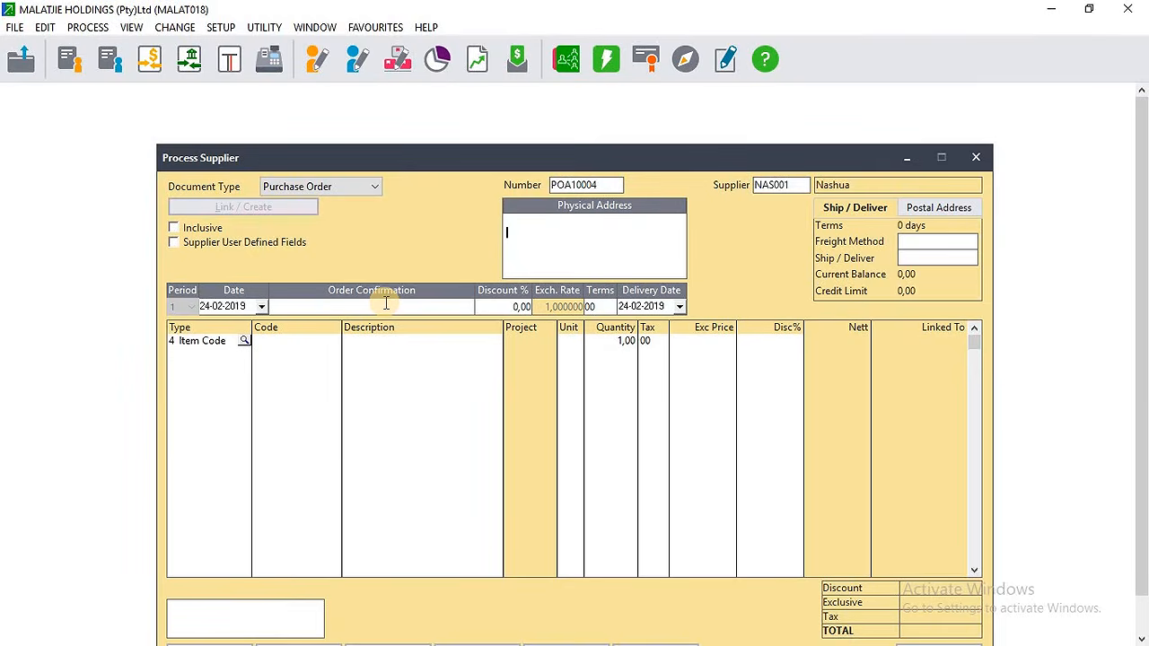
- Check the server price's VAT basis in the Word transaction list and make the purchase order's prices tax inclusive
left_click(1088, 9)
left_click(1019, 404)
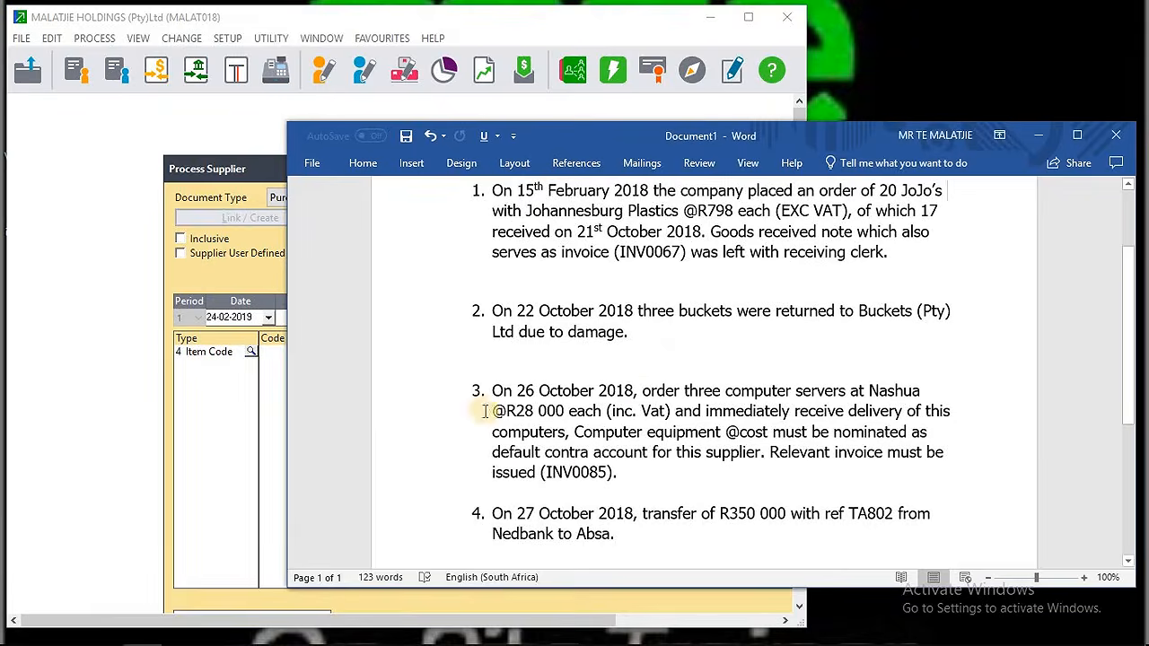
left_click(749, 17)
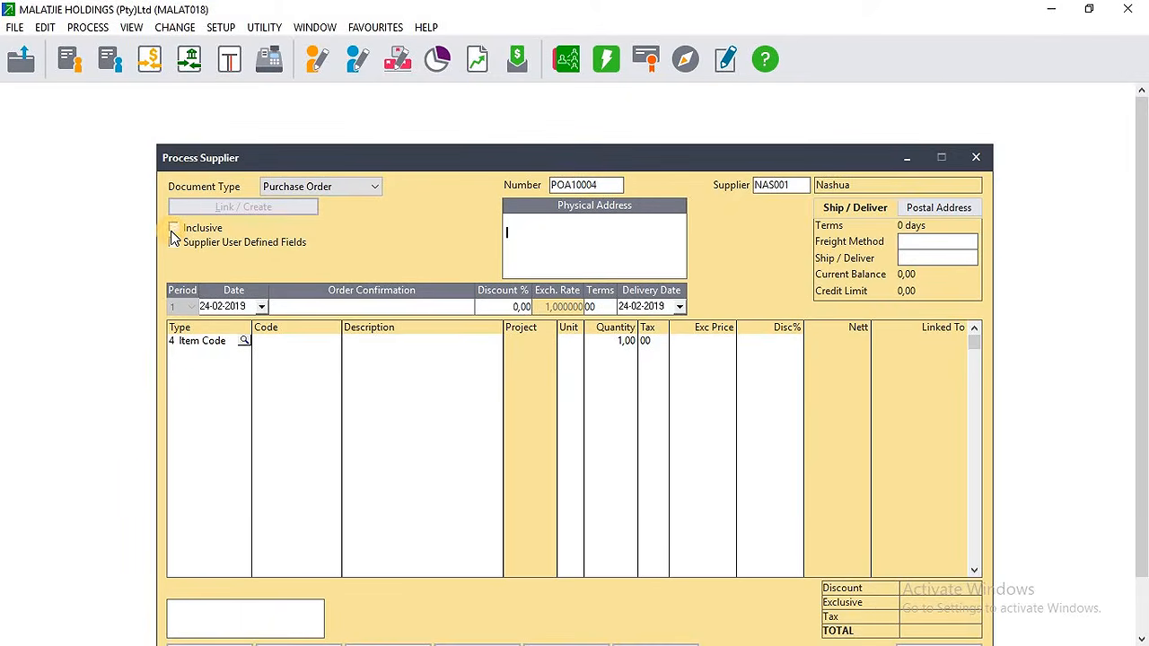
left_click(174, 232)
key("Tab")
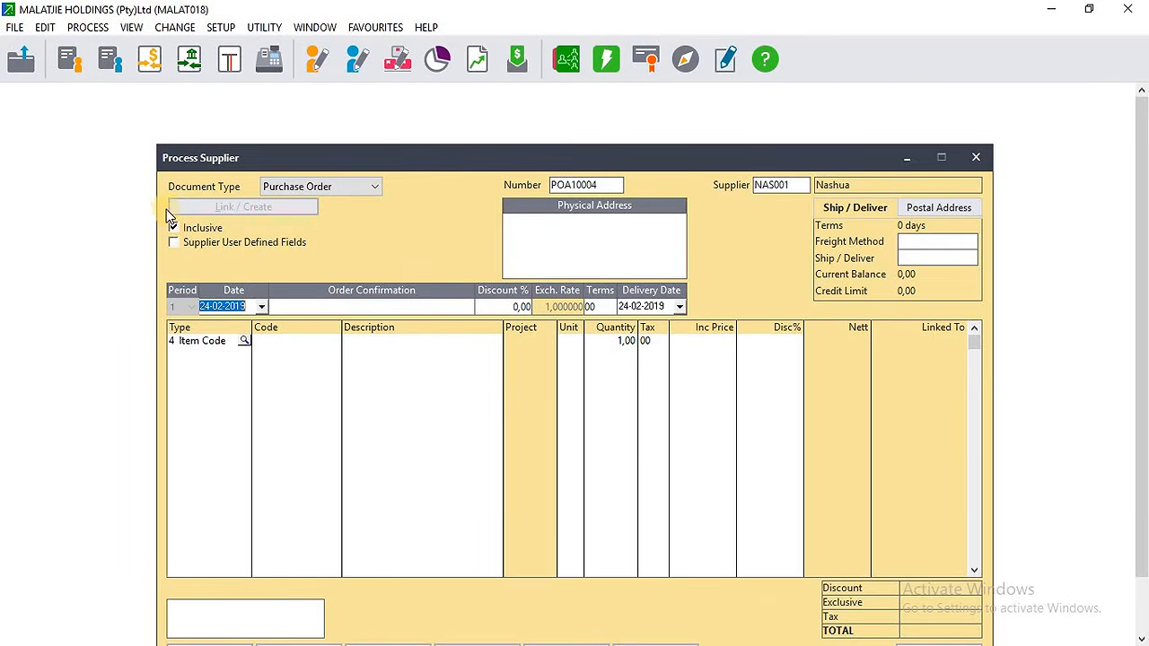
- Check the server order's date in the Word transaction list and set the purchase order's date to 26-10-2018
left_click(1091, 11)
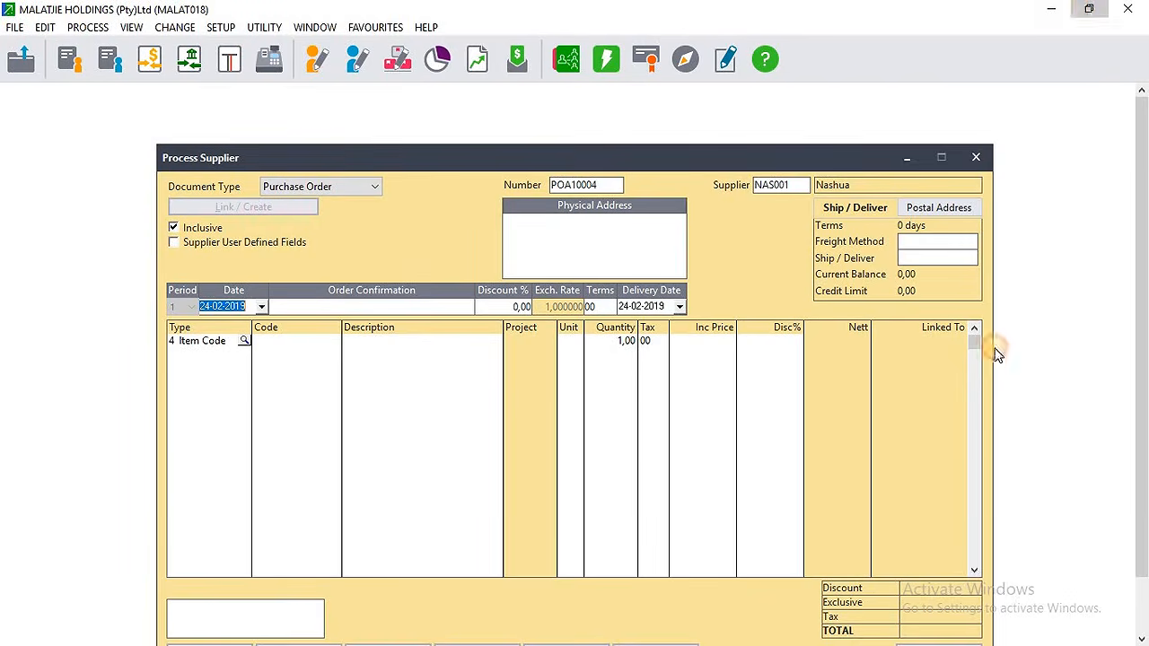
left_click(995, 350)
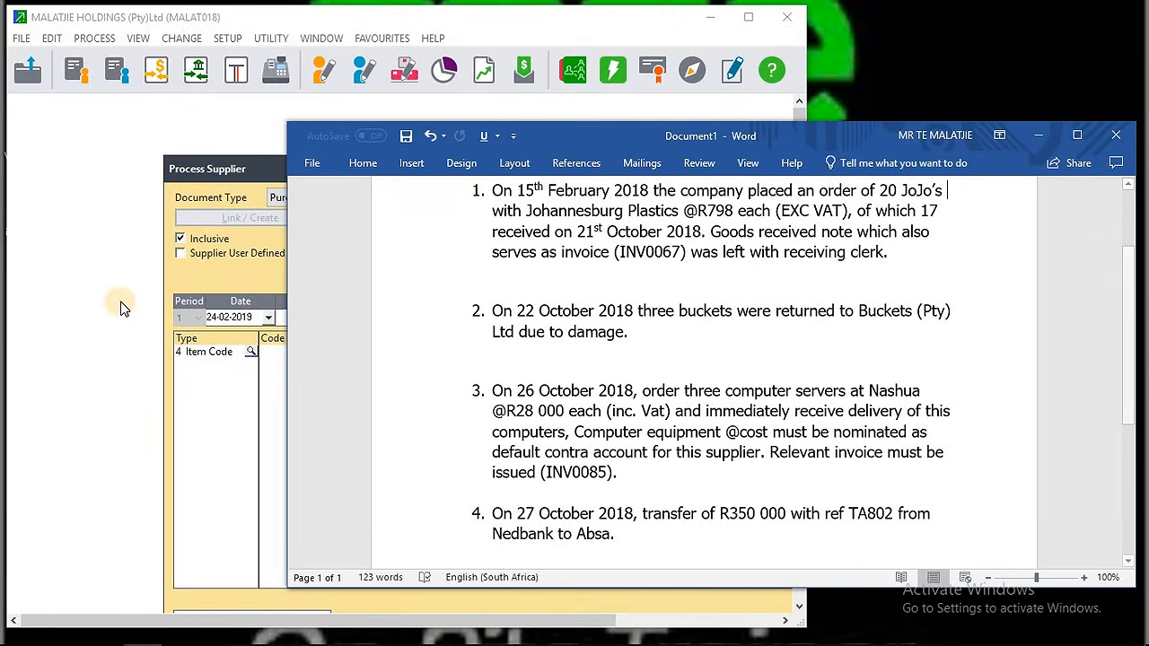
left_click(216, 319)
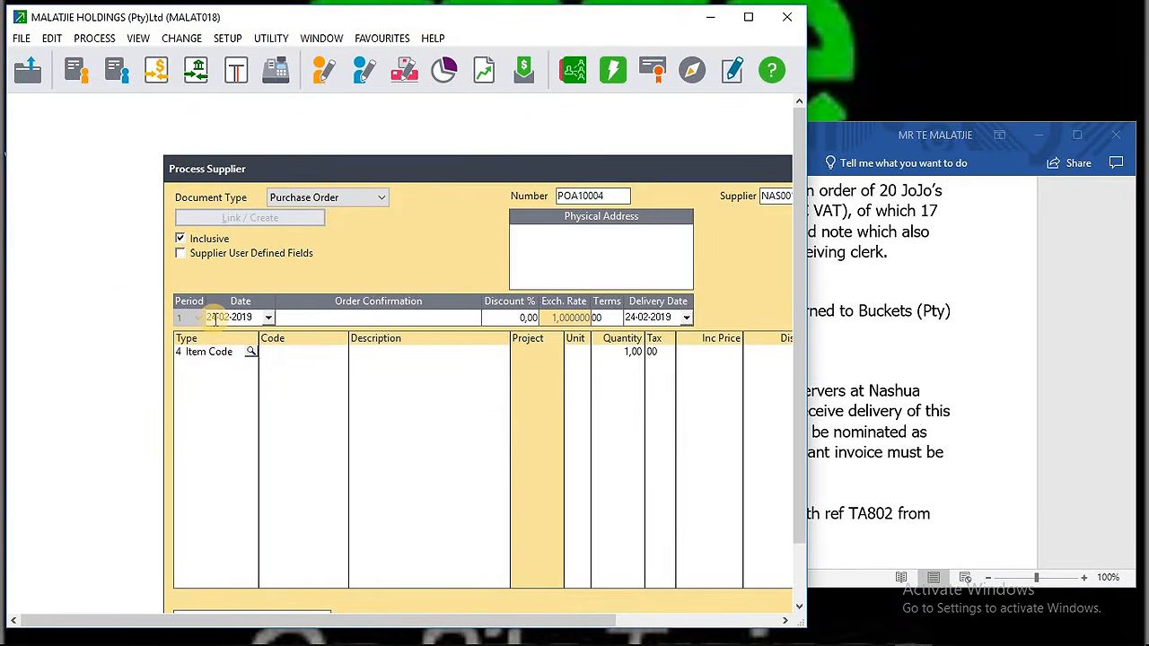
key("BackSpace")
type("6")
left_click(228, 320)
type("10")
left_click(250, 316)
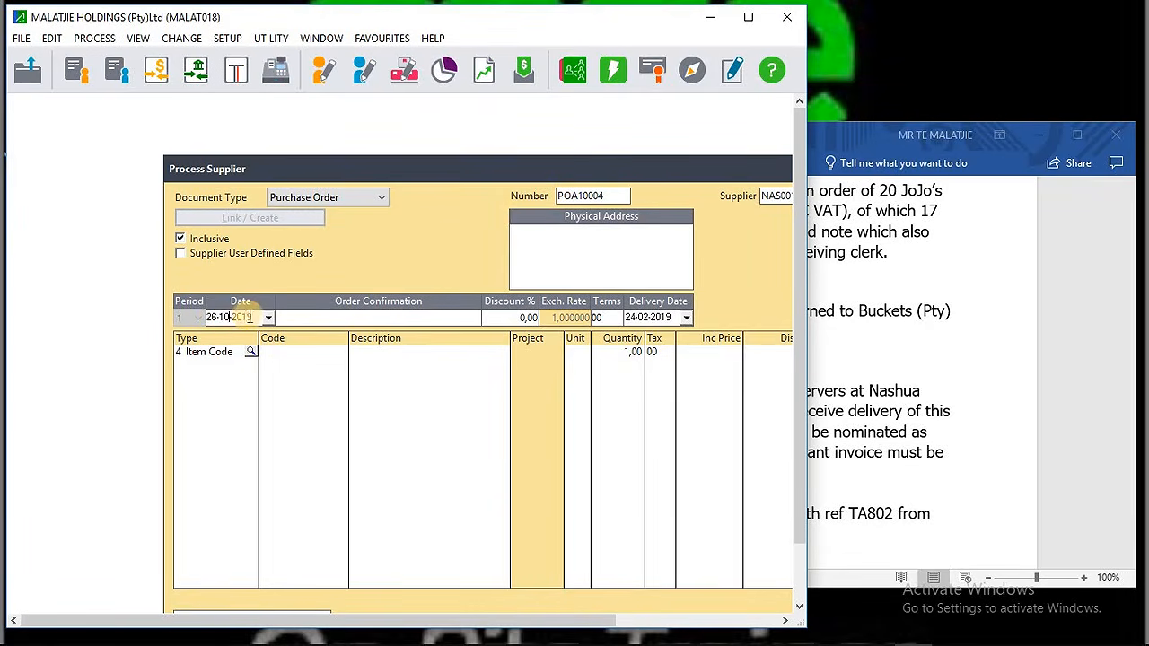
type("2018")
key("Tab")
key("Tab")
key("Tab")
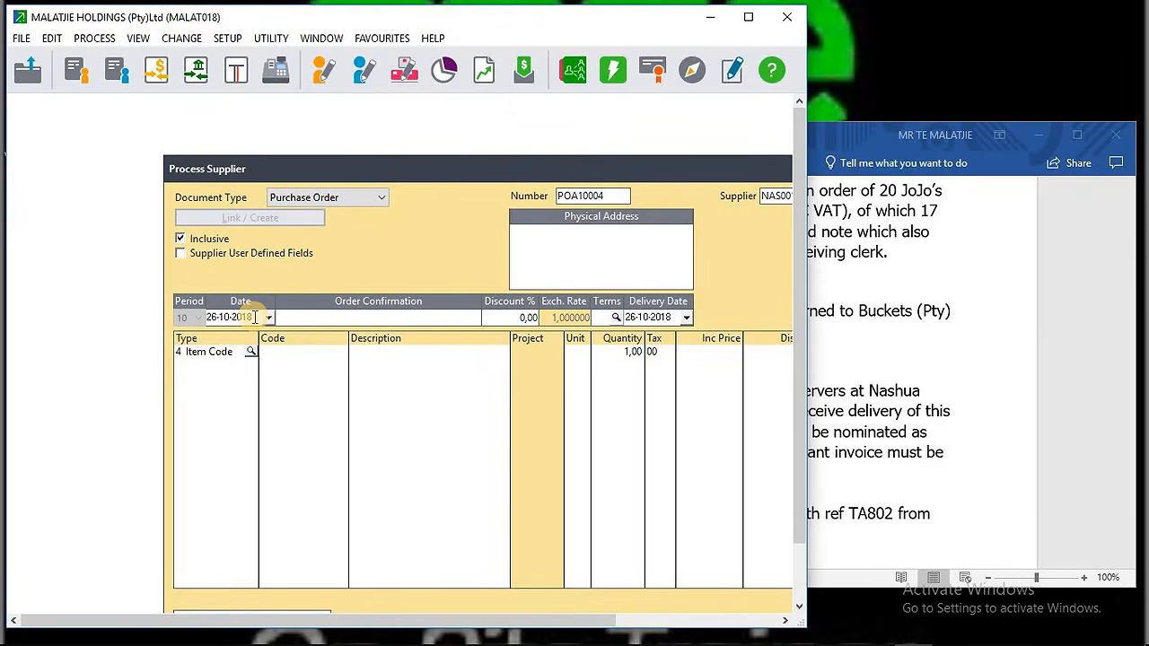
key("Tab")
key("Tab")
- Set the first order line's type to GL Code for Computer Equipment - @ Cost, with tax type 01 standard rated (14,00%)
left_click(251, 352)
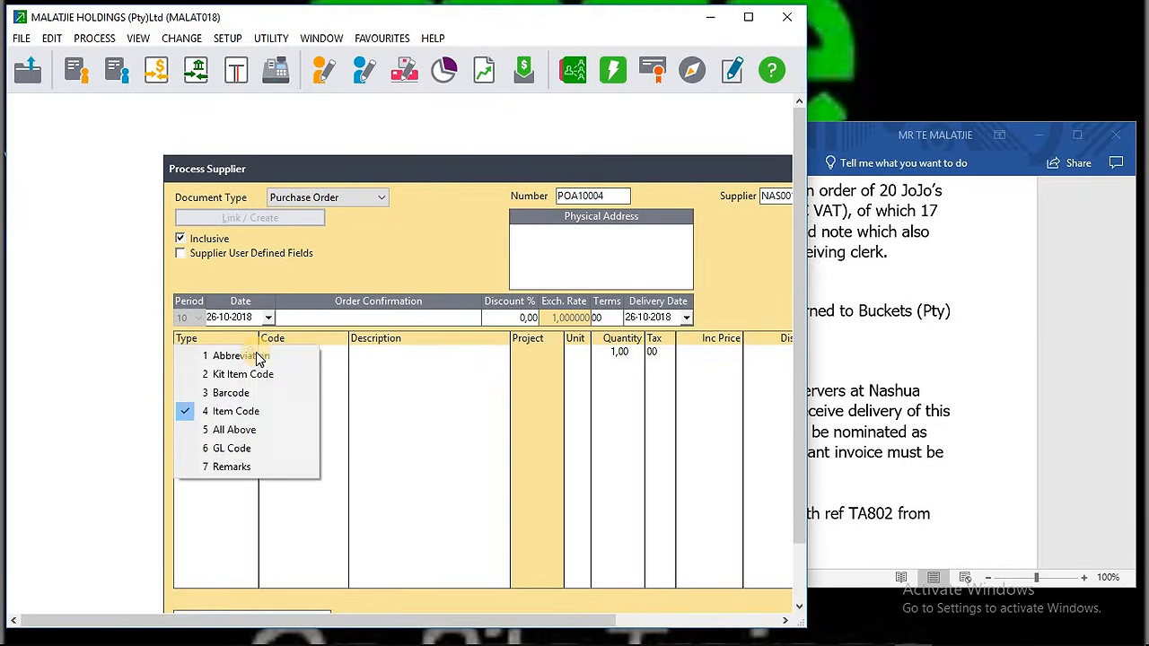
left_click(239, 450)
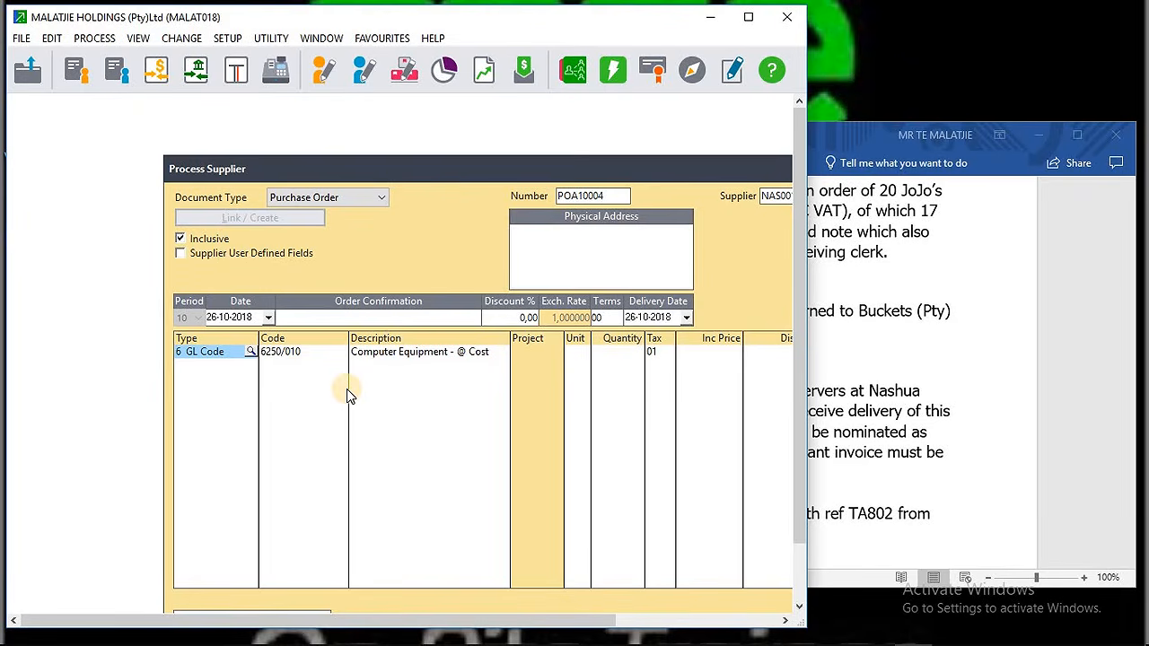
key("Tab")
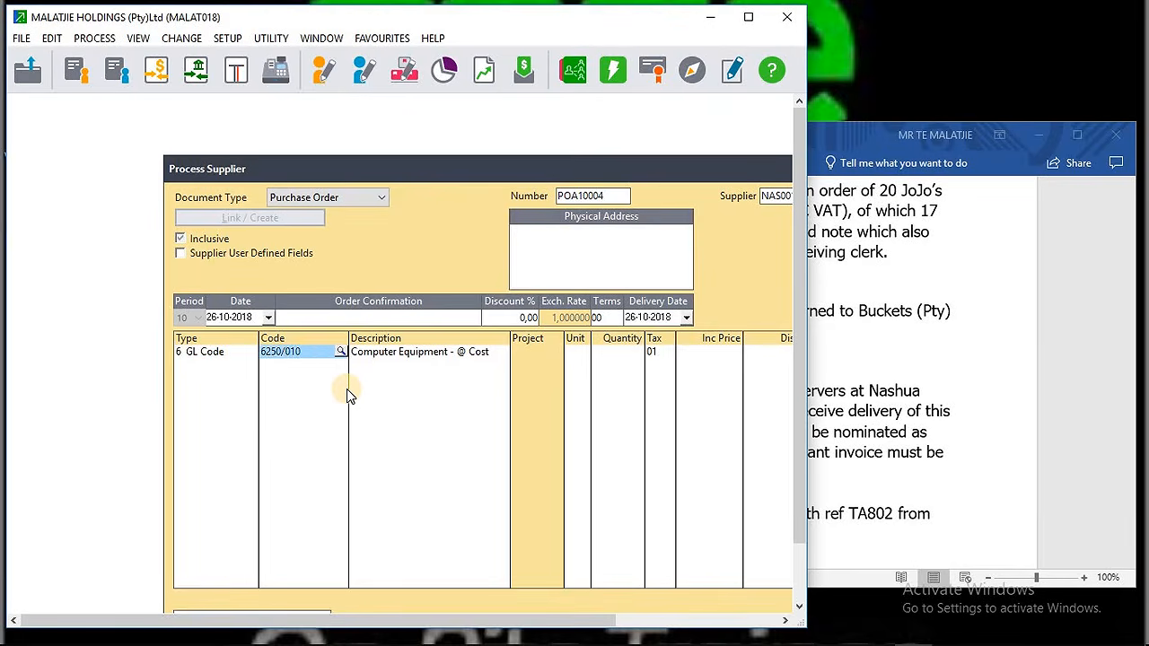
left_click(671, 352)
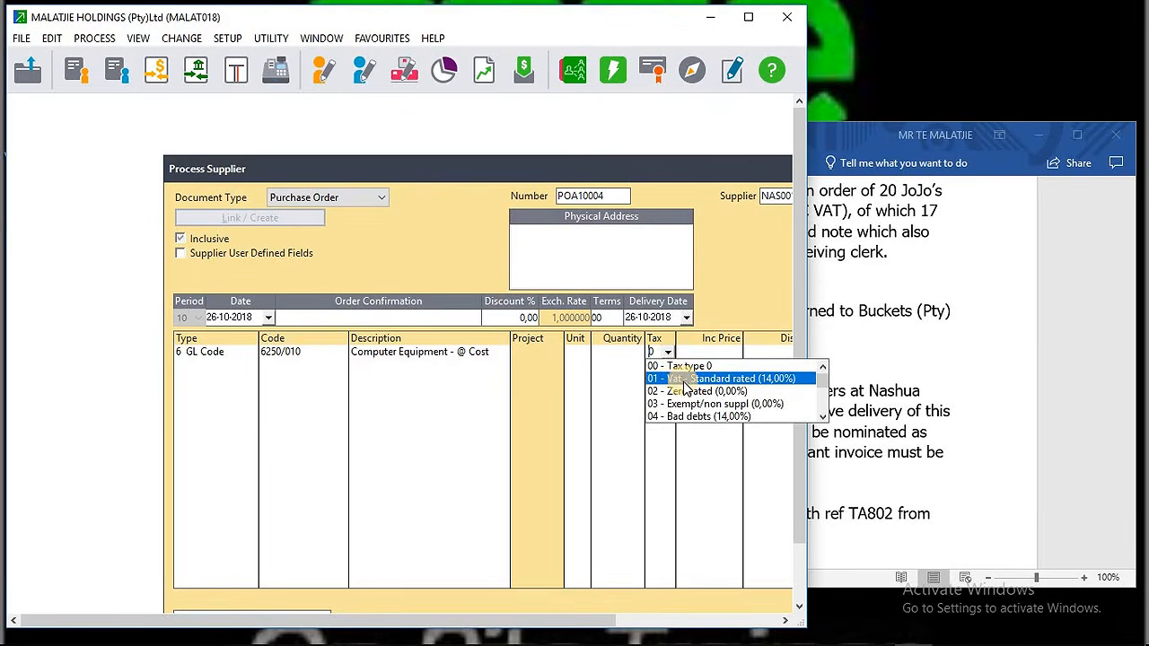
left_click(683, 379)
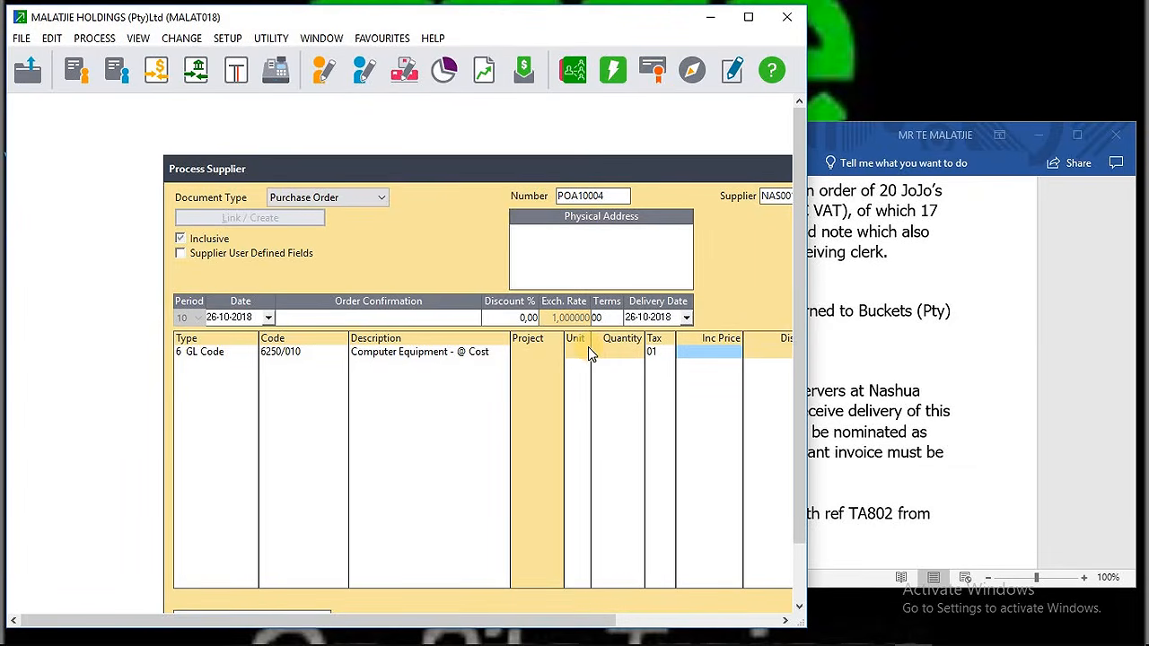
key("shift+Tab")
key("shift+Tab")
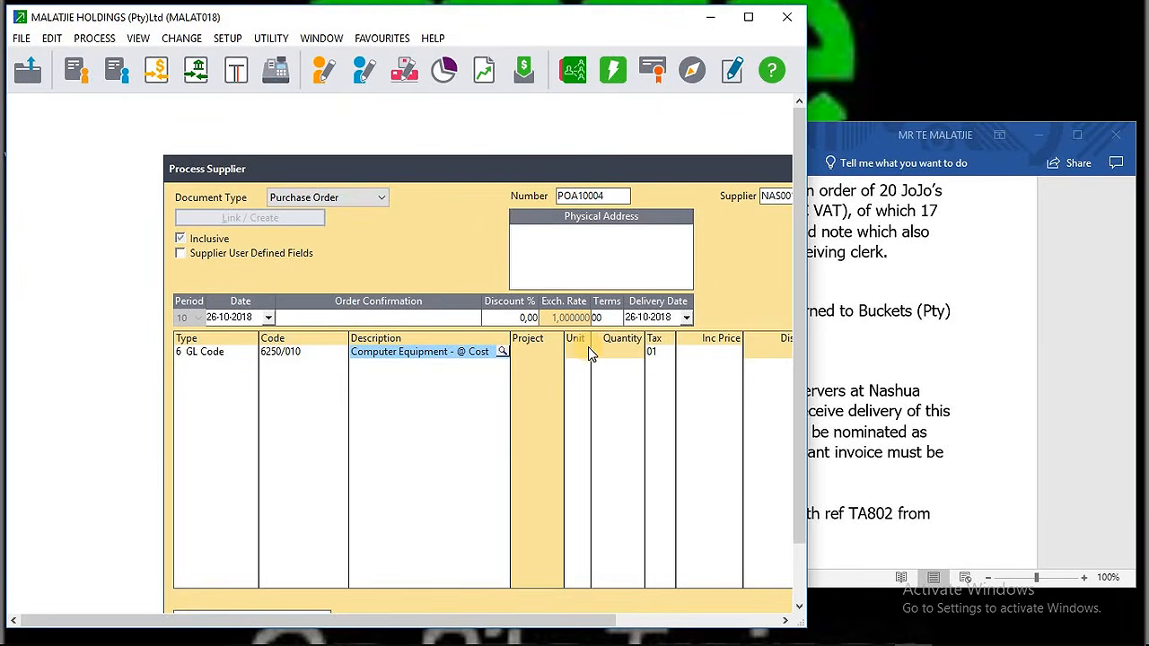
key("Tab")
key("Tab")
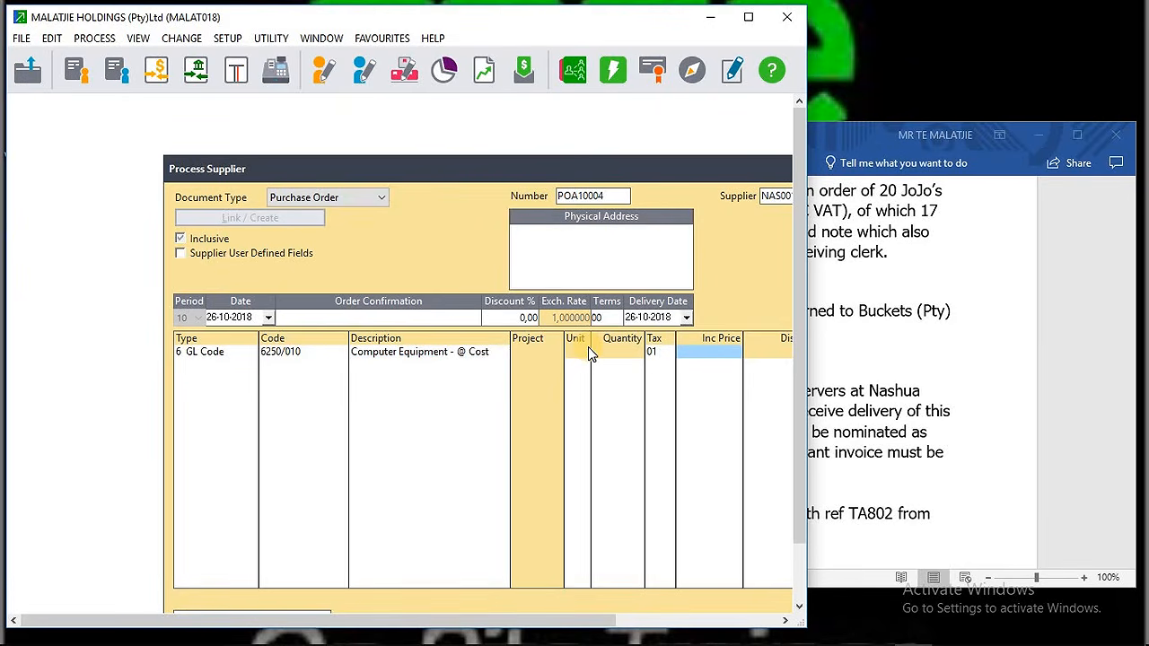
- Check the server quantity and unit price in the Word transaction list and enter 84000 as the line's inclusive price
left_click(728, 360)
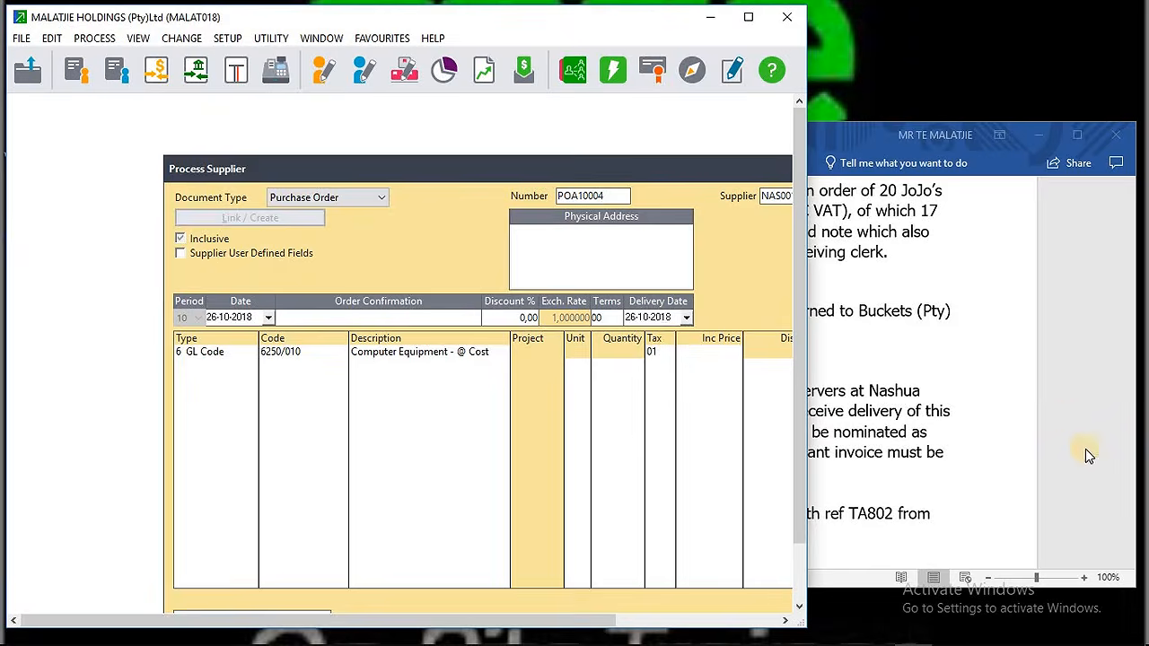
left_click(1064, 417)
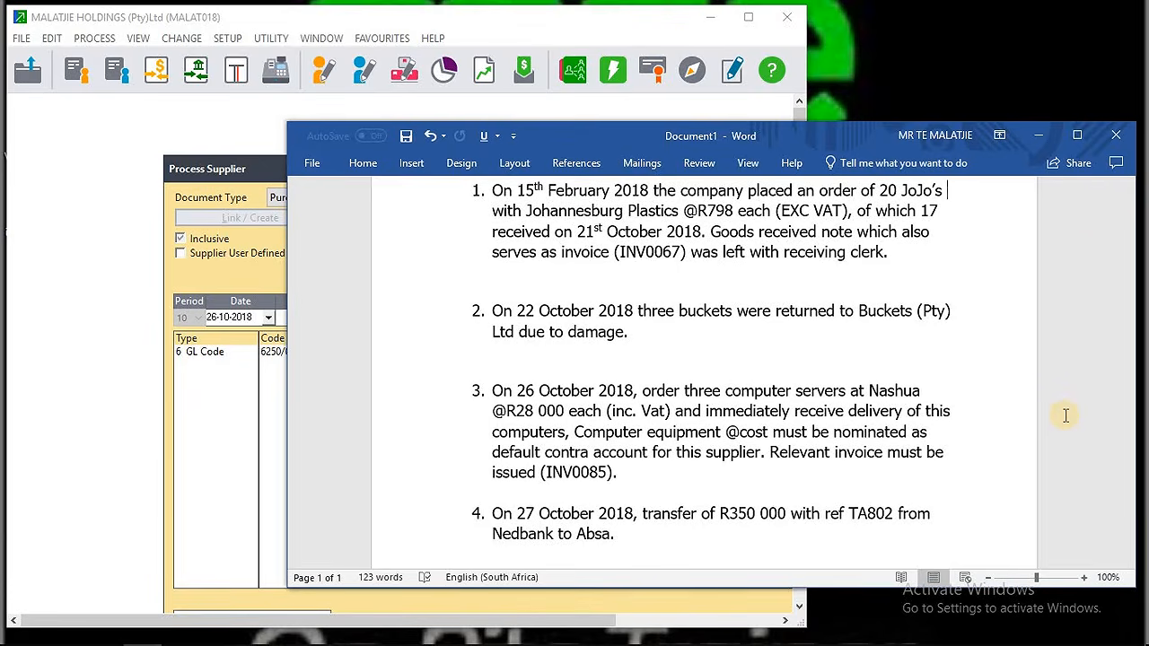
left_click(749, 21)
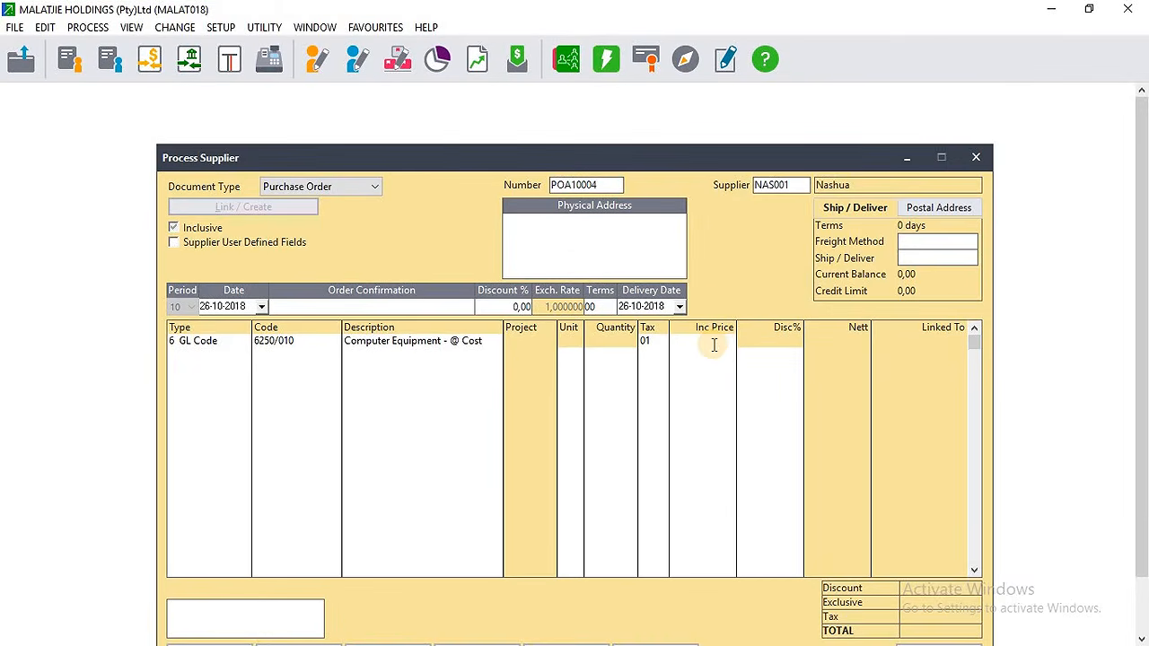
left_click(713, 346)
type("84000")
key("Tab")
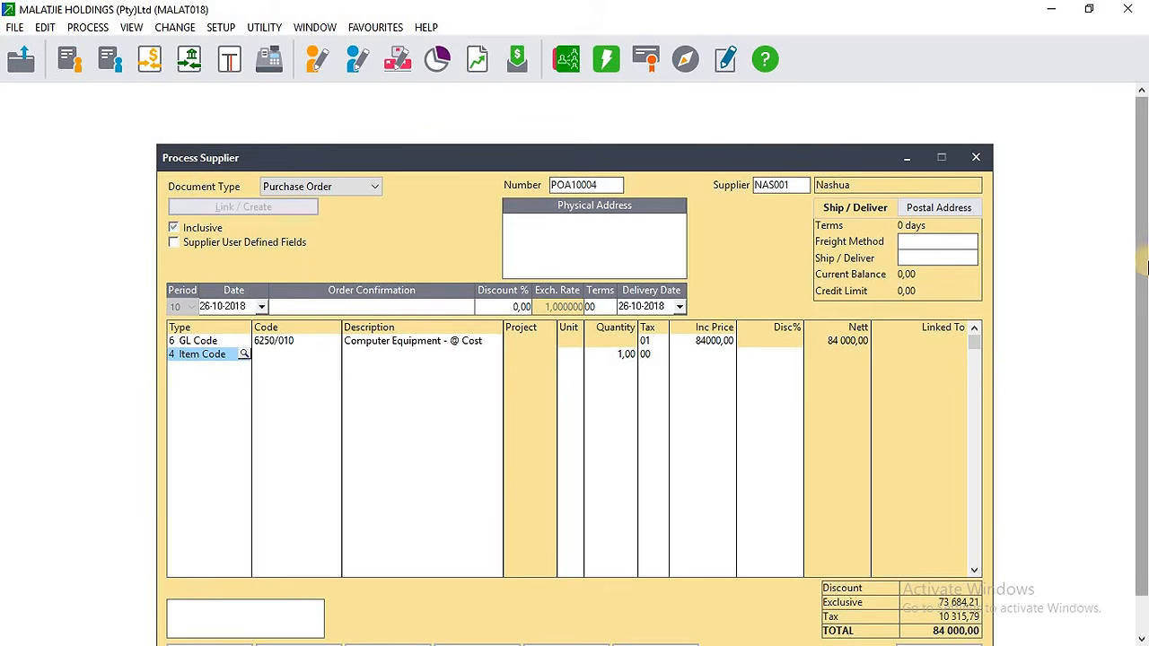
- Save the completed Nashua purchase order without printing it and move on to a new document
scroll(1143, 437, "down", 1)
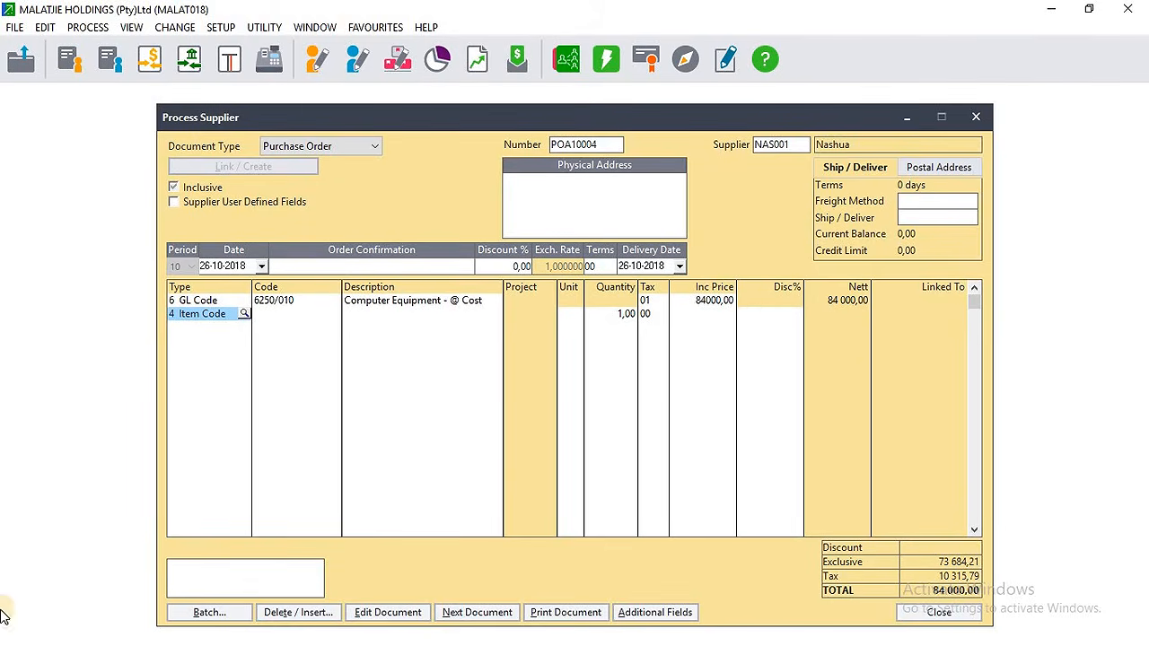
left_click(206, 614)
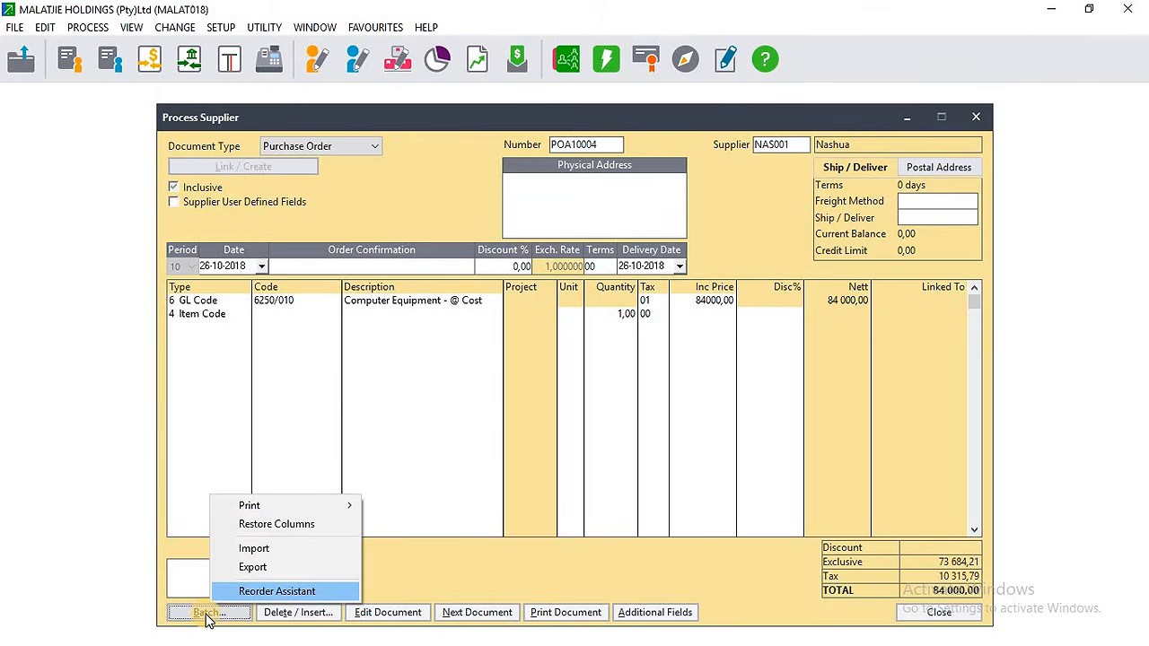
left_click(208, 616)
left_click(482, 612)
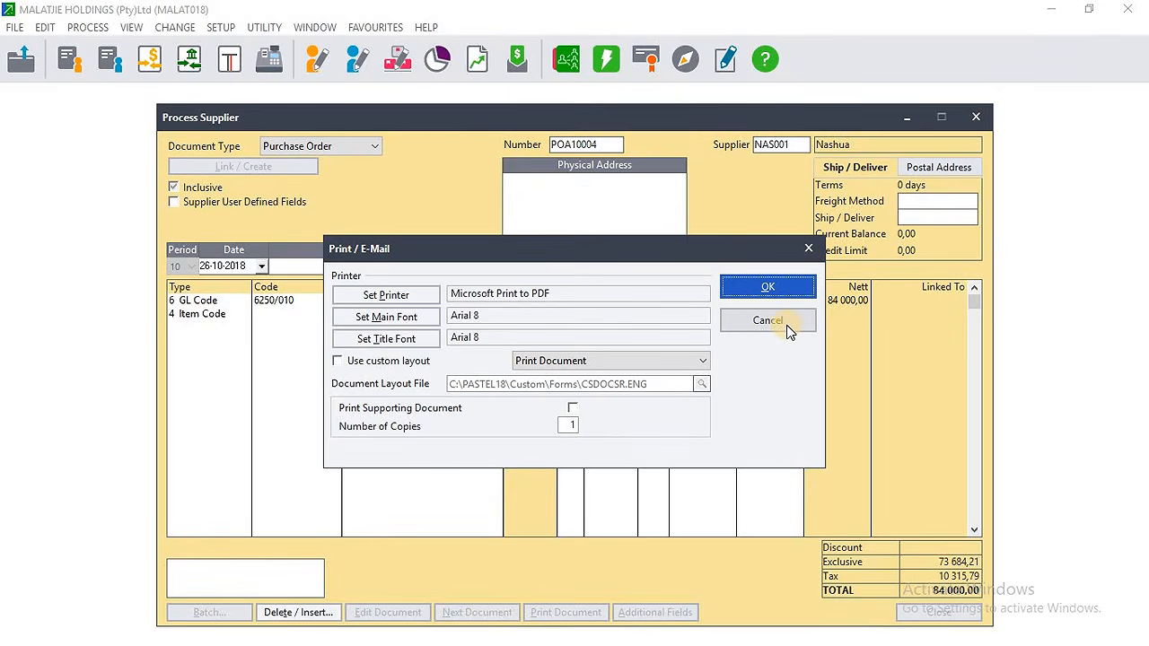
left_click(767, 321)
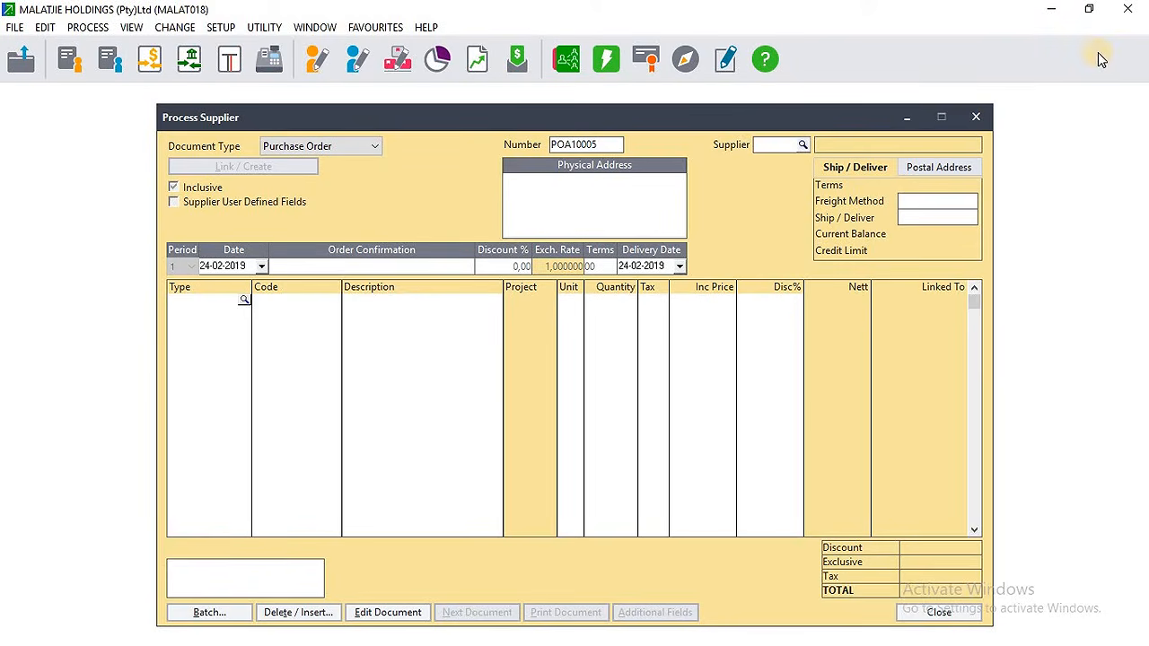
- Review the Nashua server transaction in the Word transaction list and change the new document's type to Supplier Invoice
left_click(1090, 9)
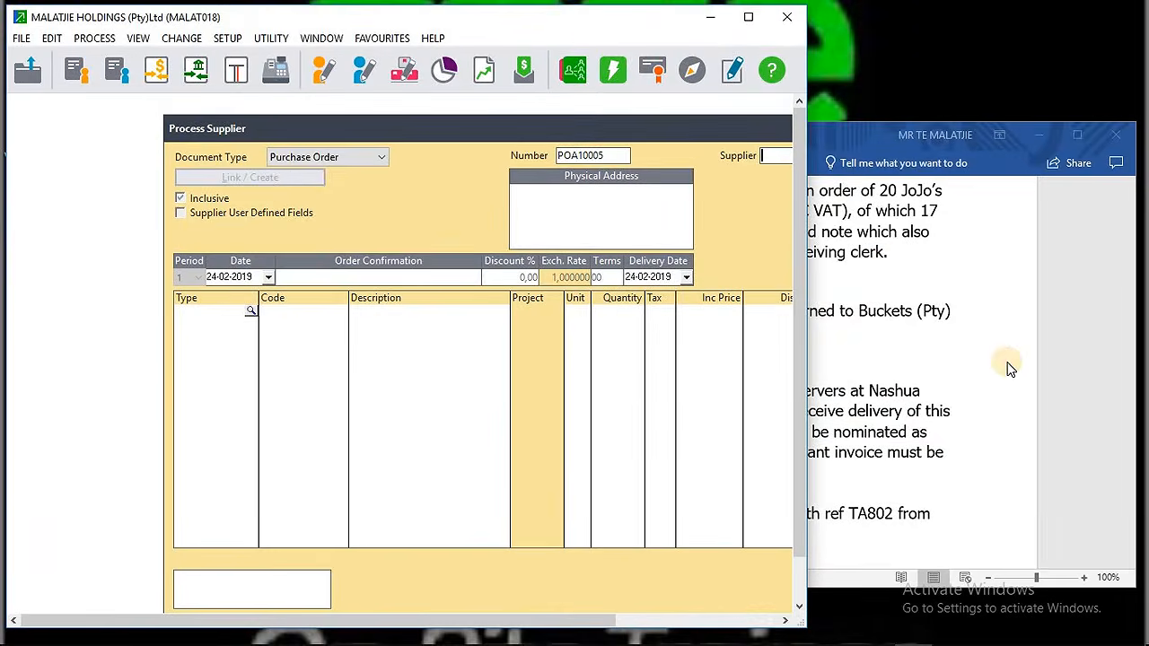
left_click(1008, 366)
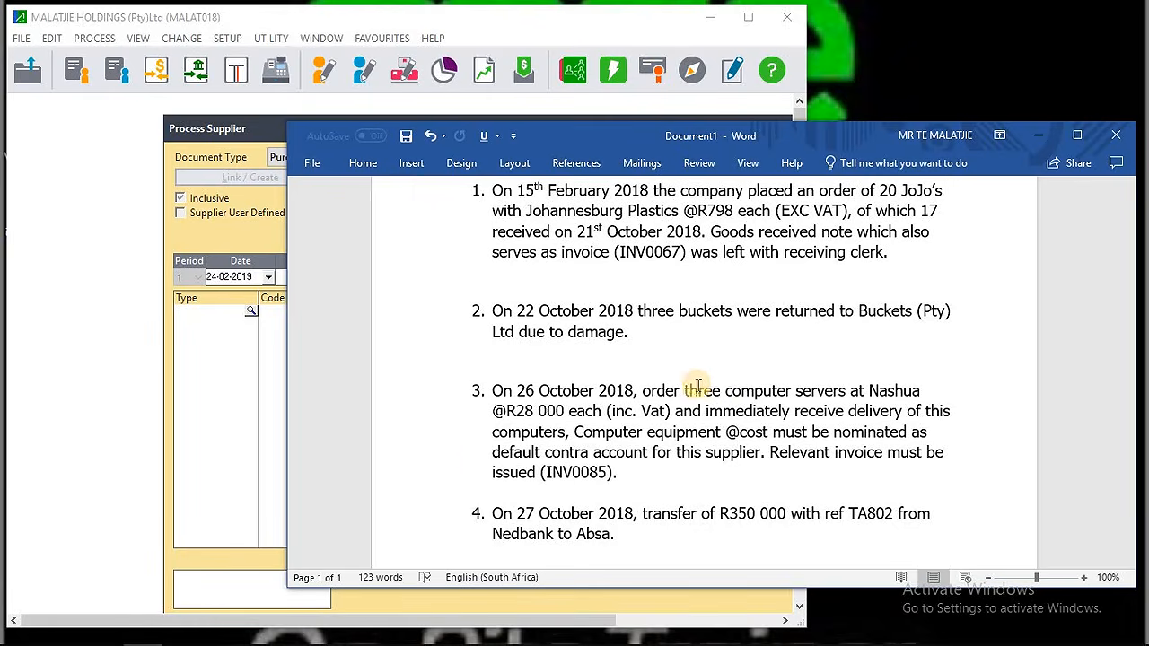
left_click(149, 501)
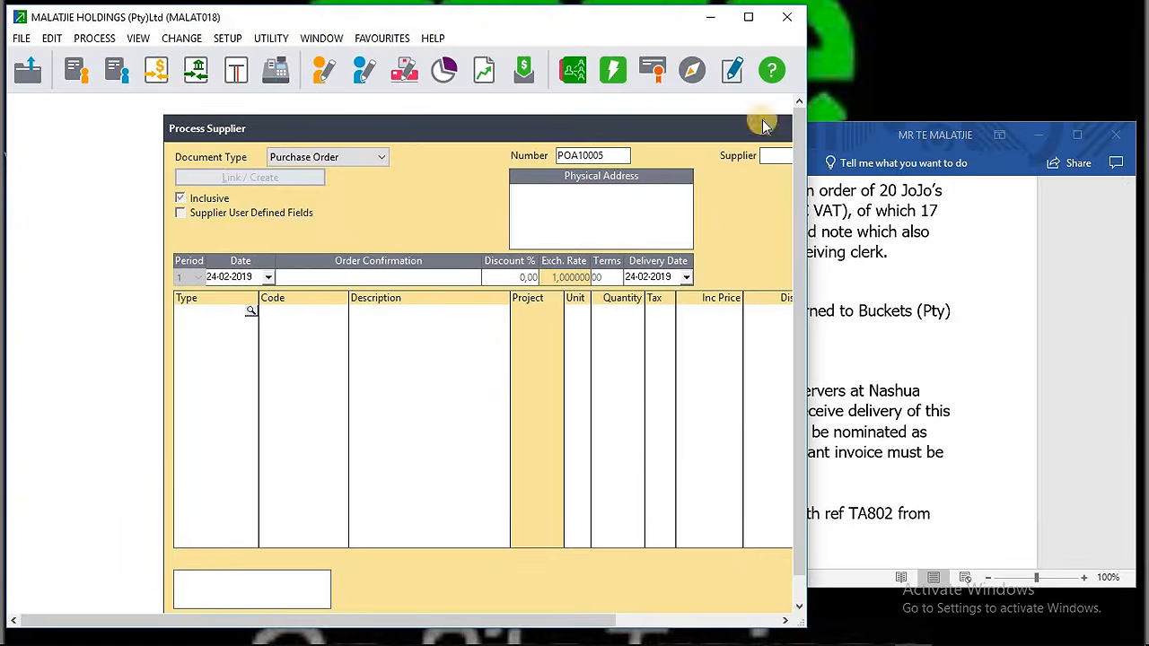
left_click(750, 20)
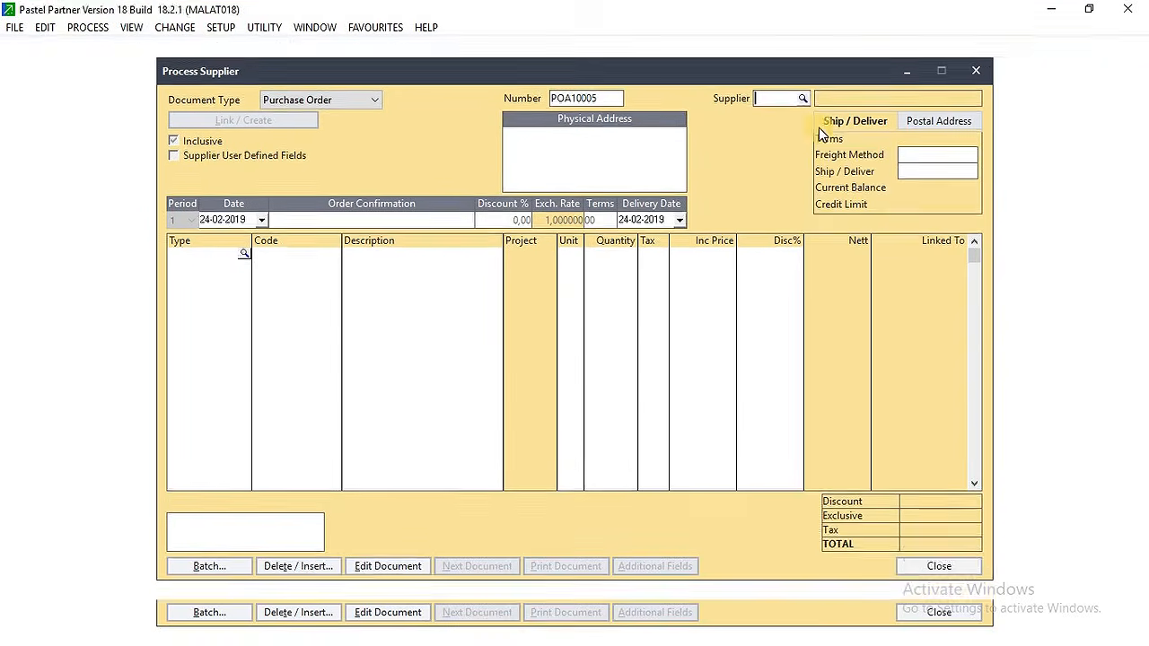
left_click(373, 147)
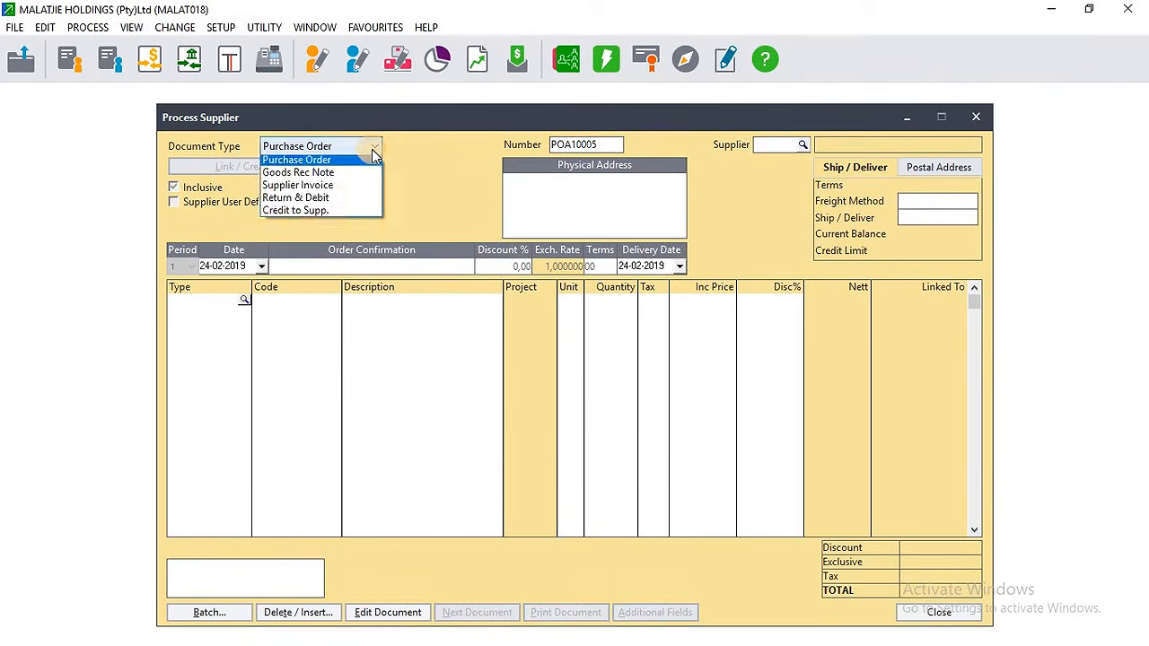
left_click(342, 185)
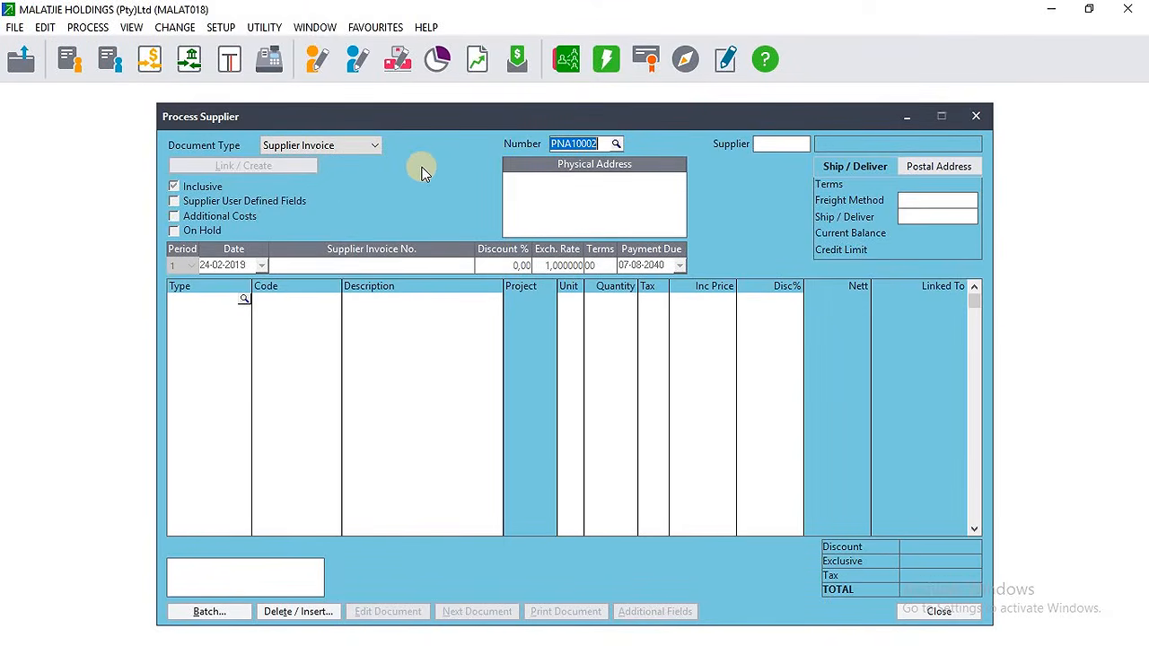
- Select Nashua as the invoice's supplier and decline the immediate linking of its outstanding purchase orders
key("Tab")
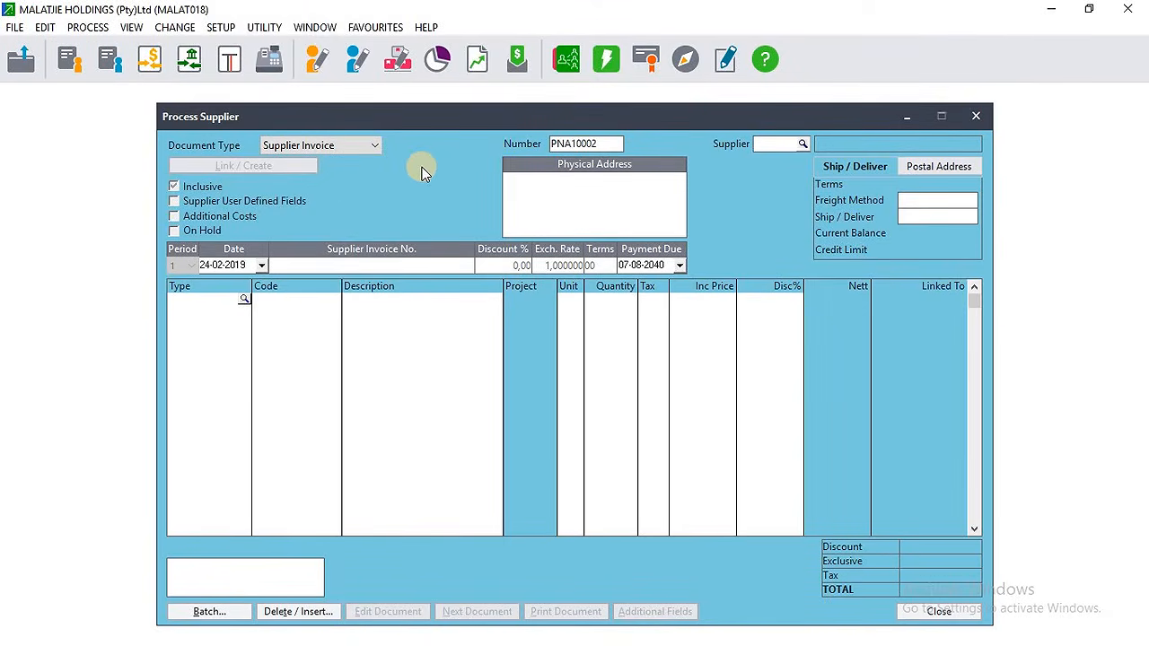
key("Return")
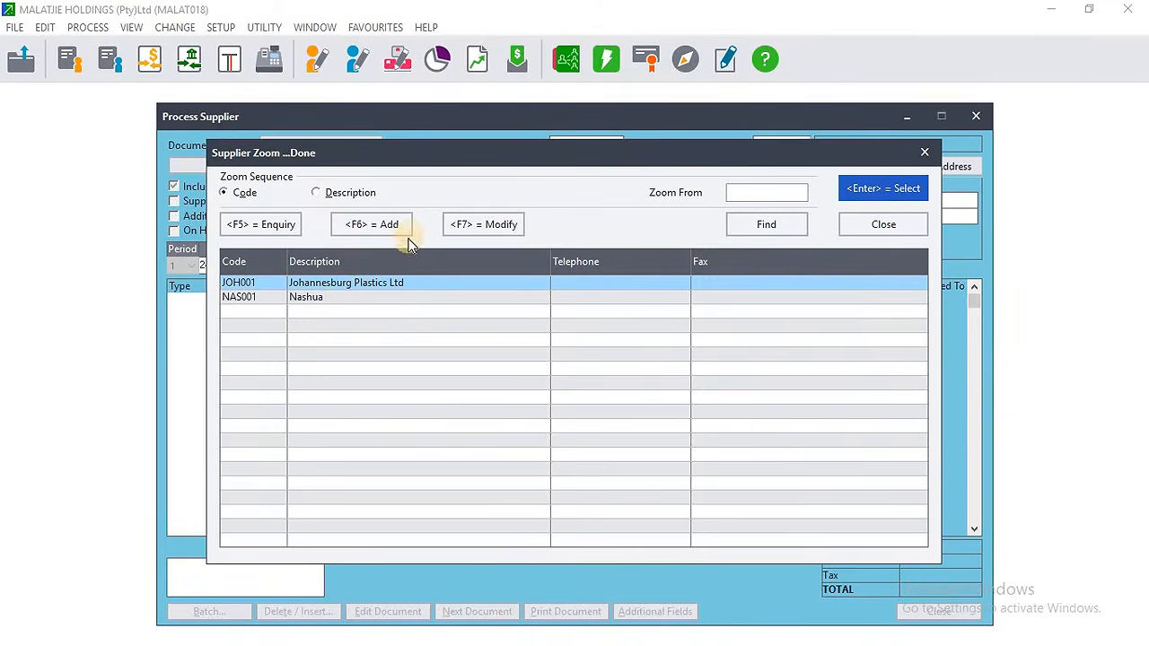
left_click(338, 298)
key("Return")
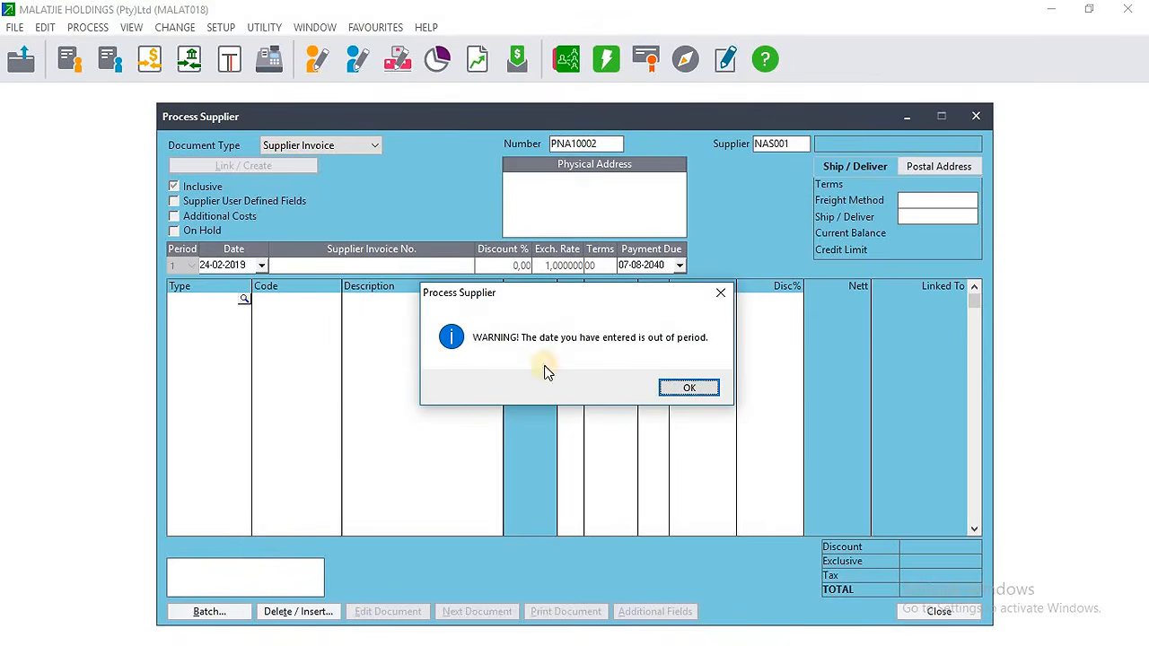
left_click(704, 392)
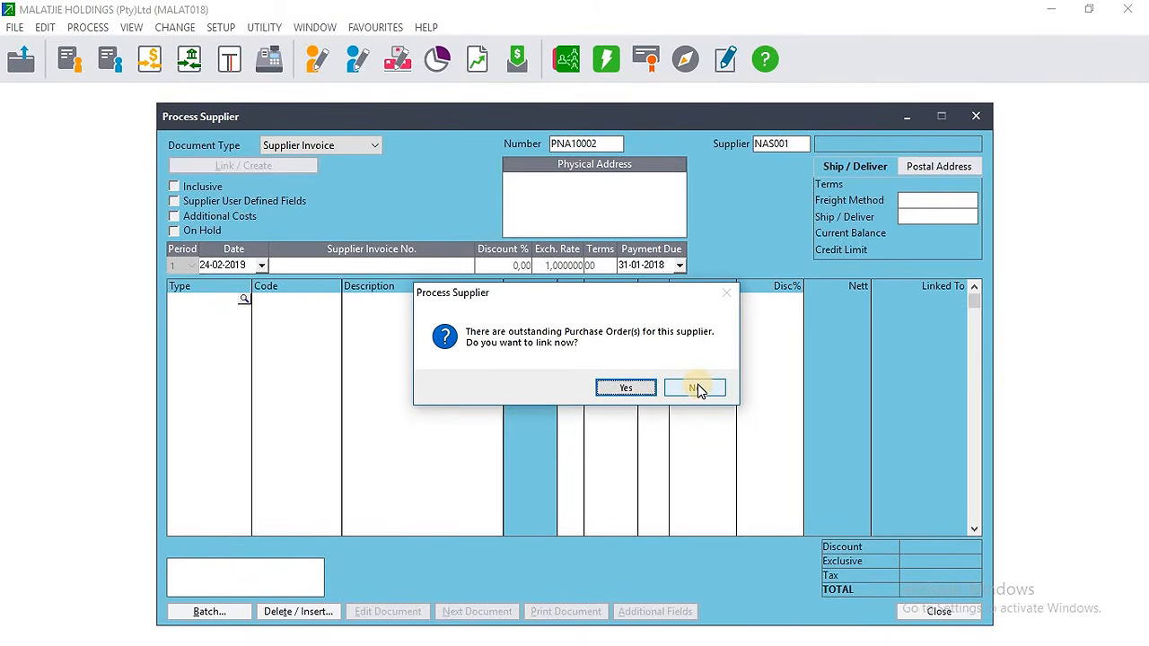
left_click(696, 387)
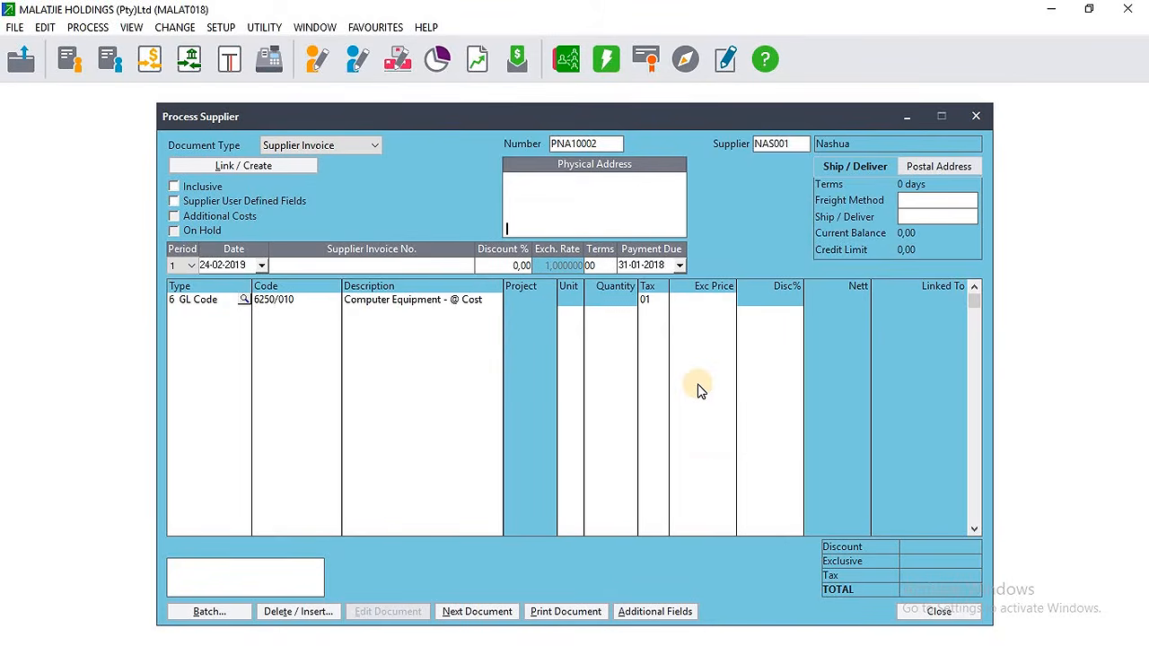
- Make the supplier invoice's prices tax inclusive and set its date to 26-10-2018
left_click(175, 186)
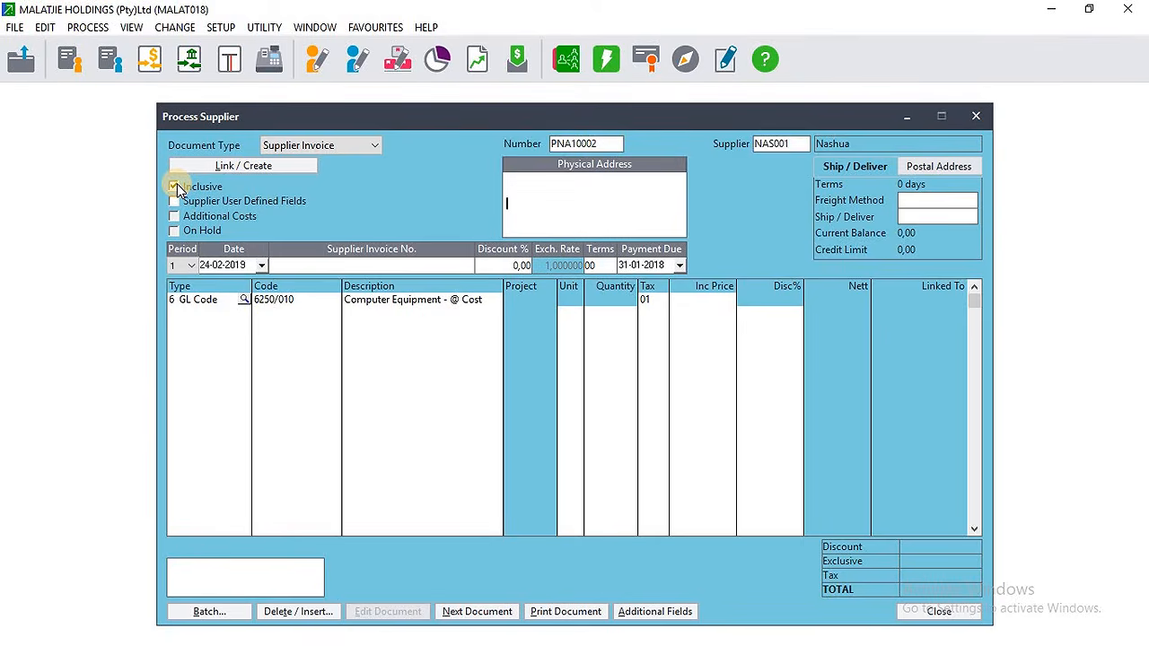
key("Tab")
key("Tab")
key("Tab")
key("Tab")
key("Tab")
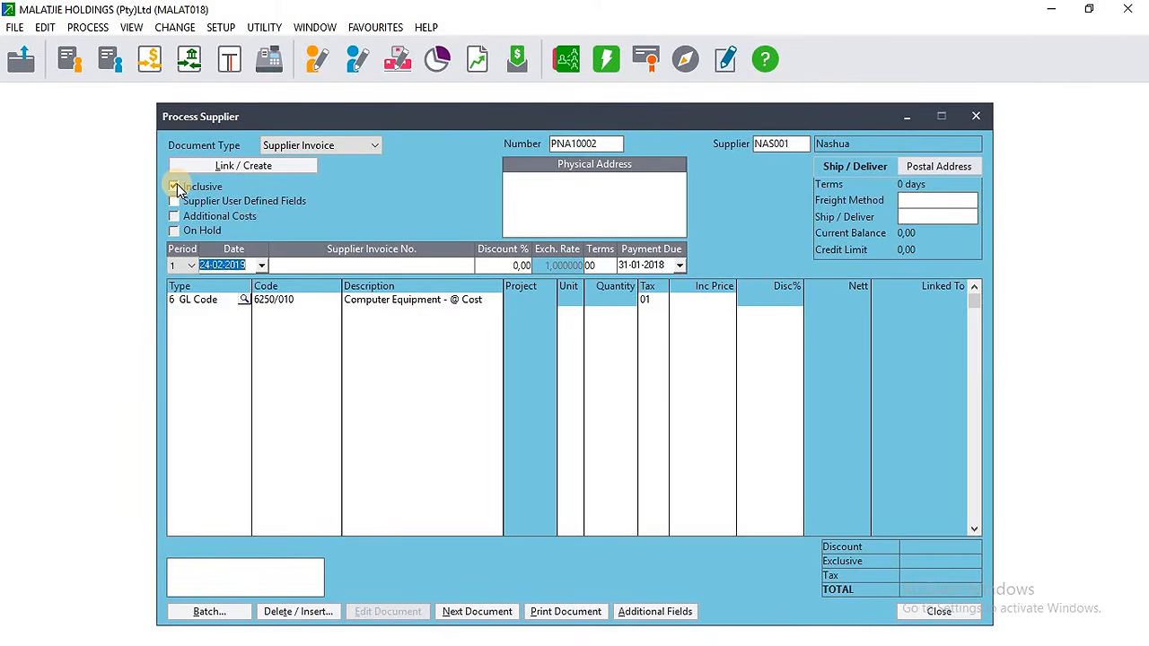
left_click(212, 266)
left_click(208, 266)
key("BackSpace")
type("6")
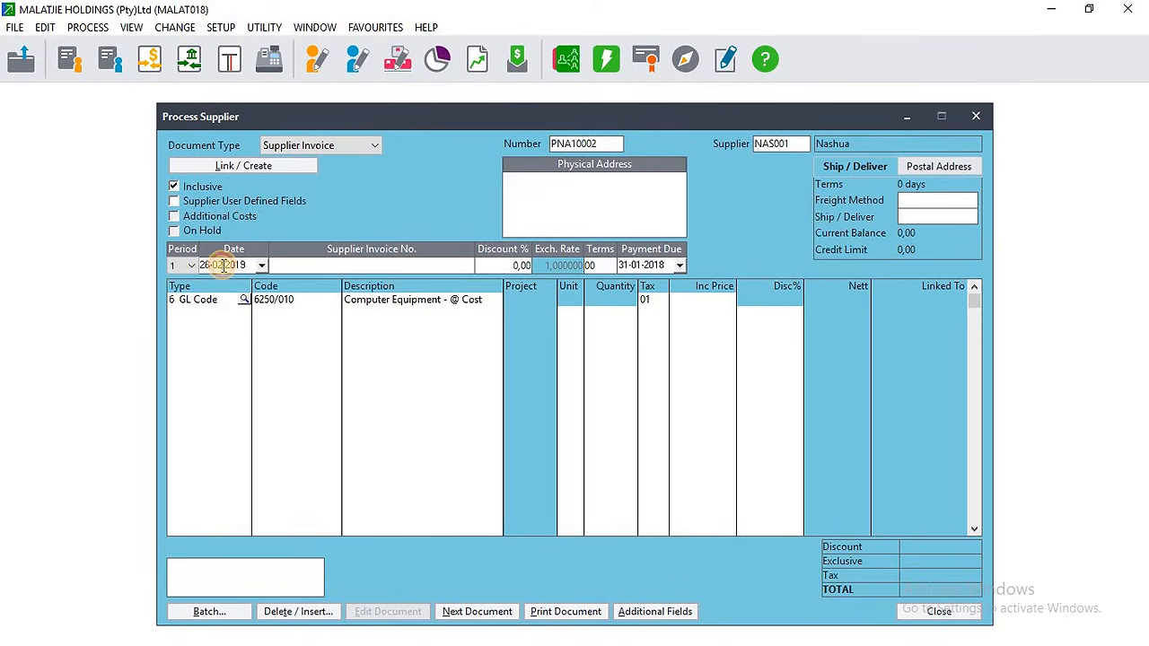
left_click(223, 266)
key("BackSpace")
type("1")
key("BackSpace")
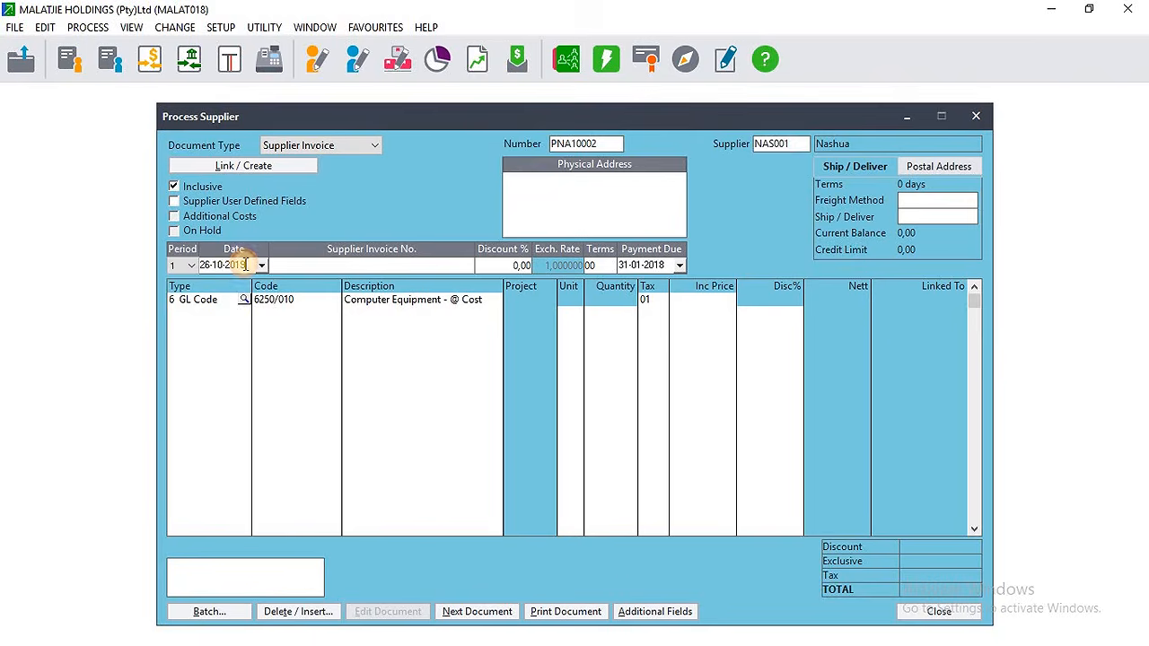
type("8")
key("Tab")
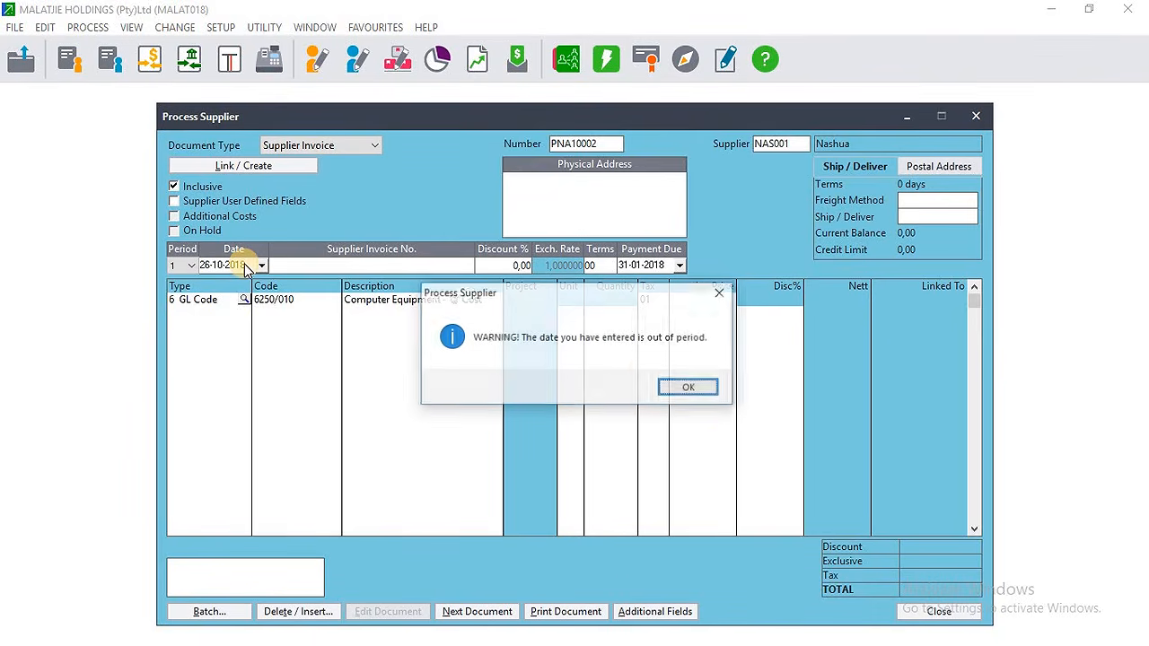
key("Return")
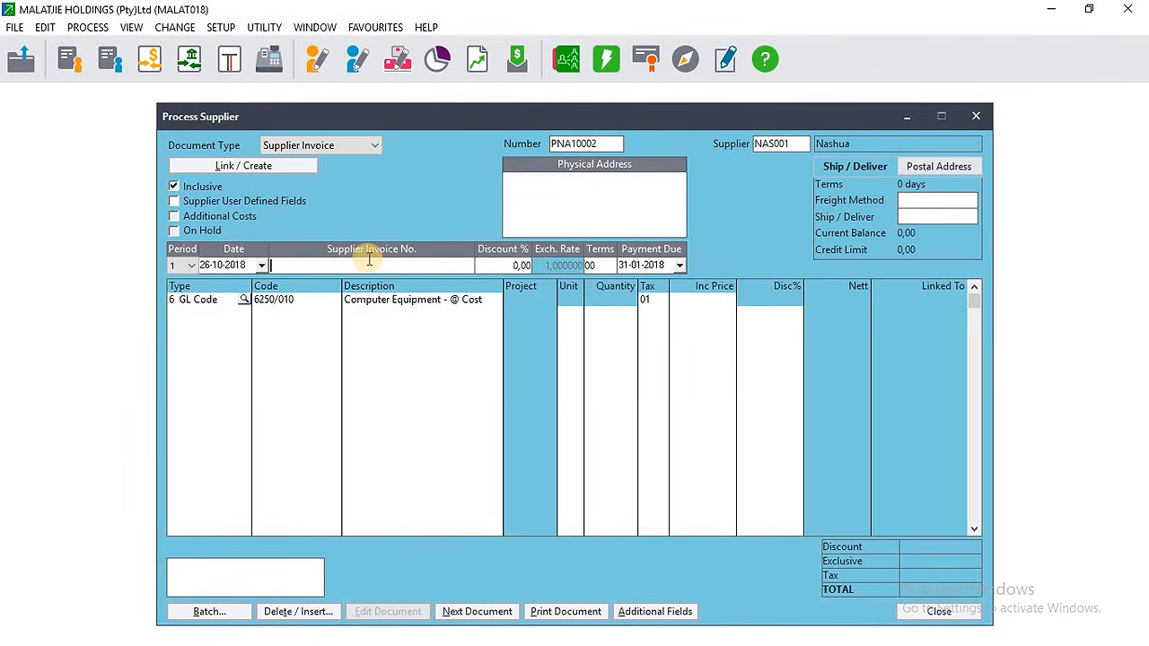
- Look up the server invoice's number in the Word transaction list and enter INV0085 as the supplier invoice number
left_click(1084, 20)
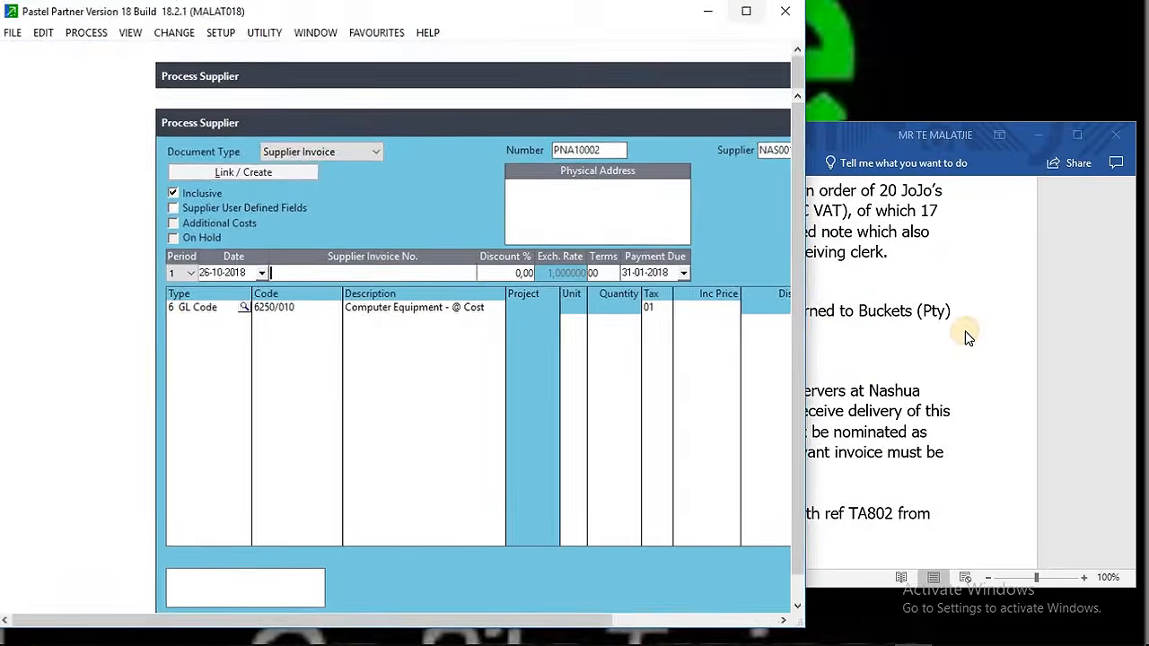
left_click(964, 333)
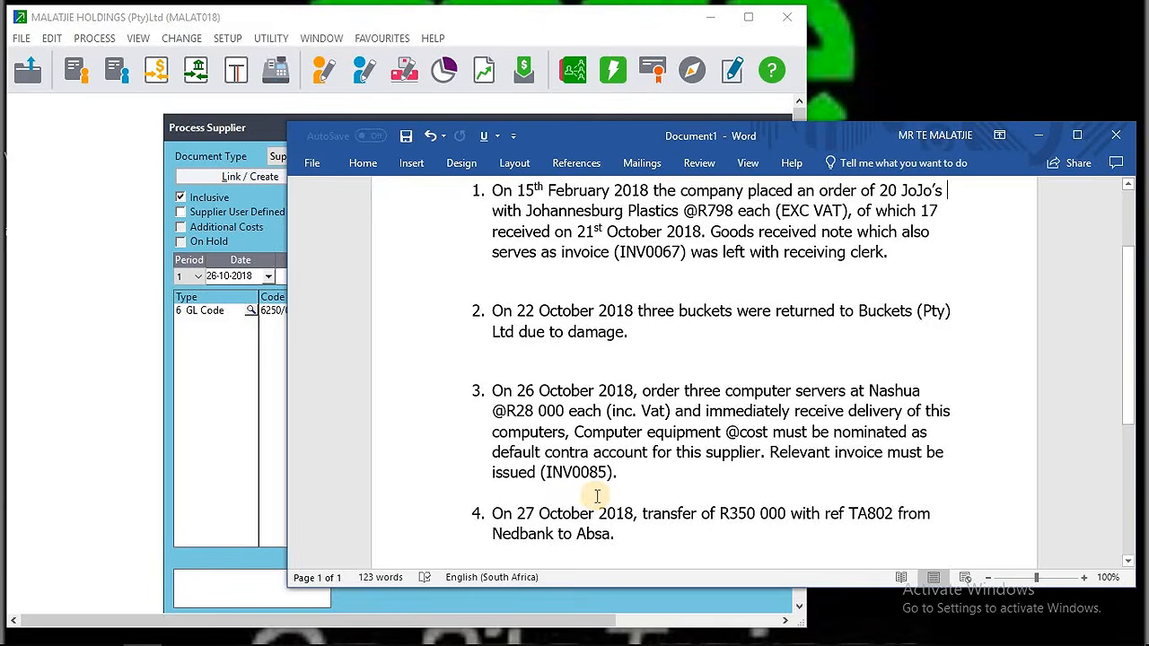
left_click(743, 21)
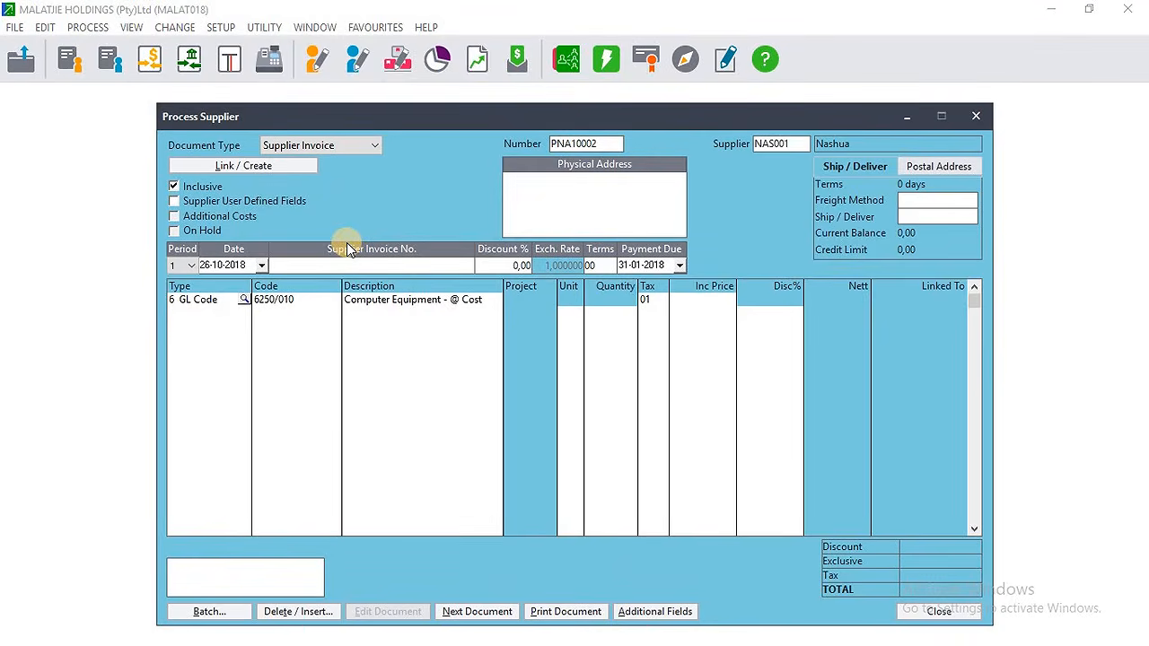
key("Return")
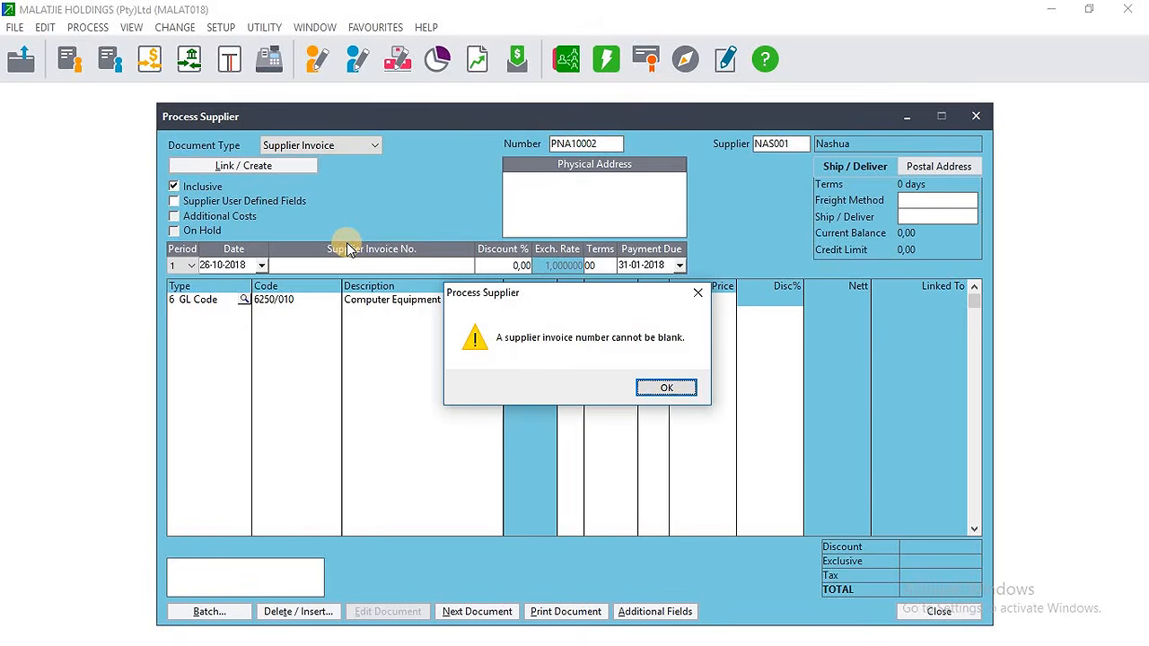
left_click(666, 388)
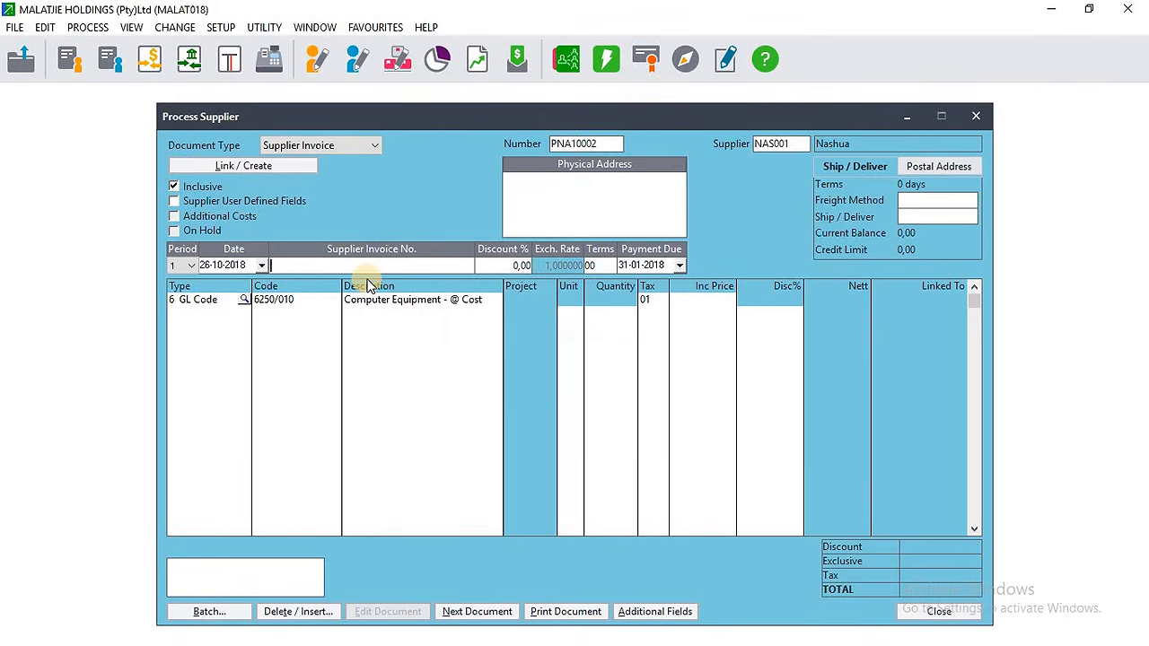
type("INV0085")
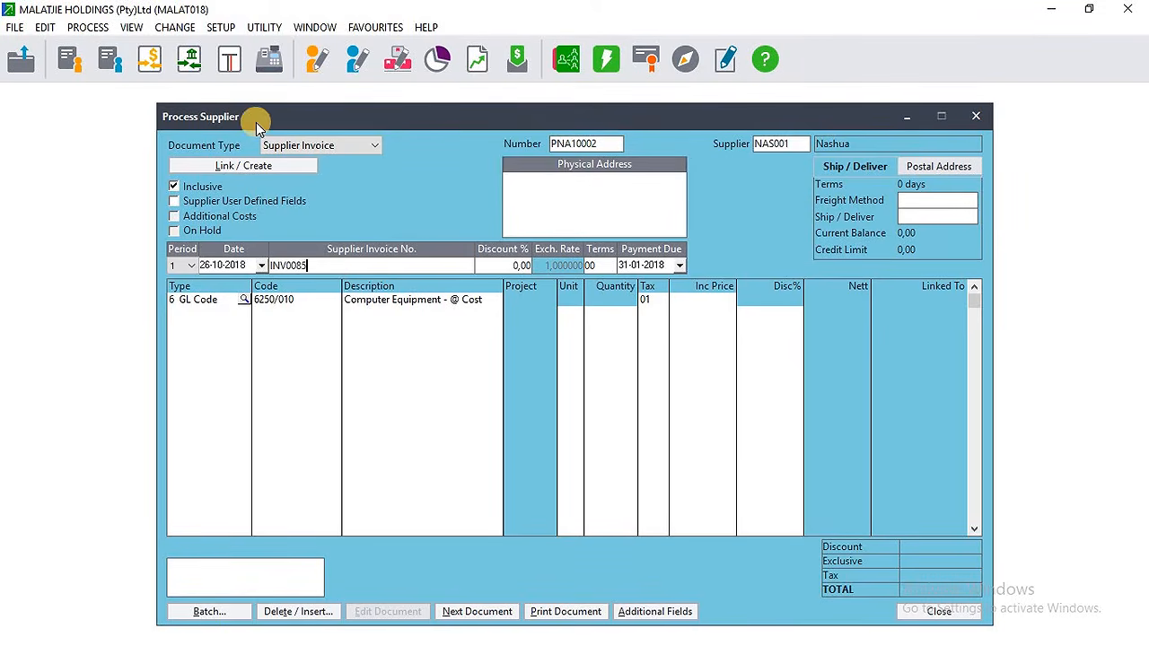
- Link the invoice to Nashua's outstanding Computer Equipment - @ Cost purchase order, deleting only used lines from the original document
left_click(256, 166)
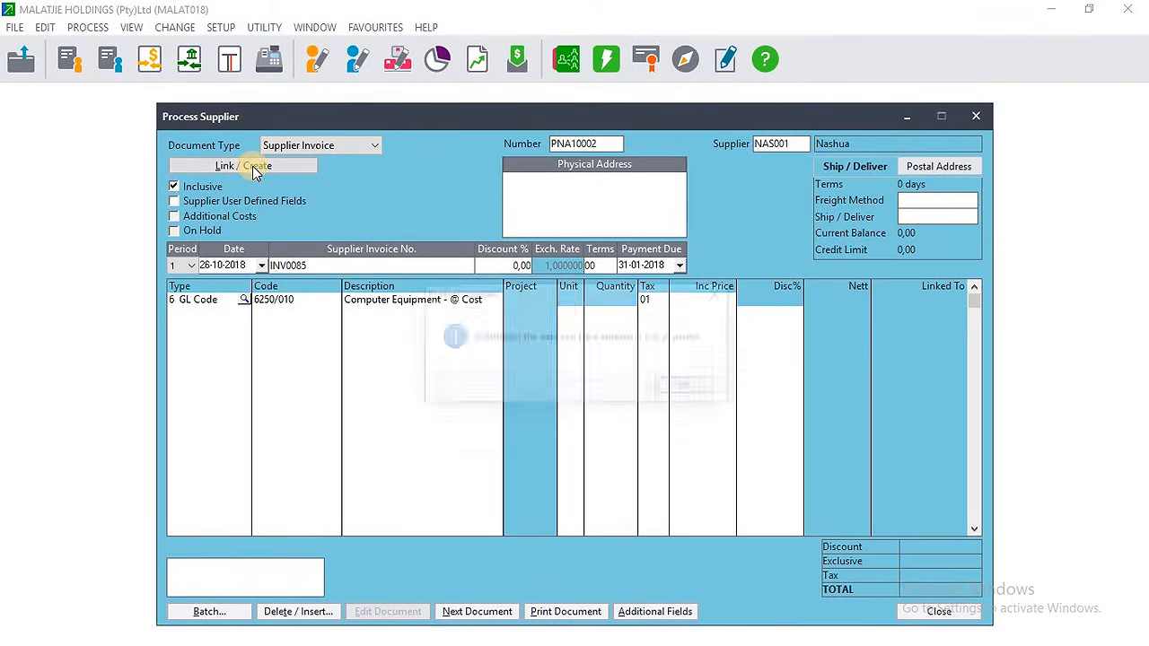
left_click(692, 387)
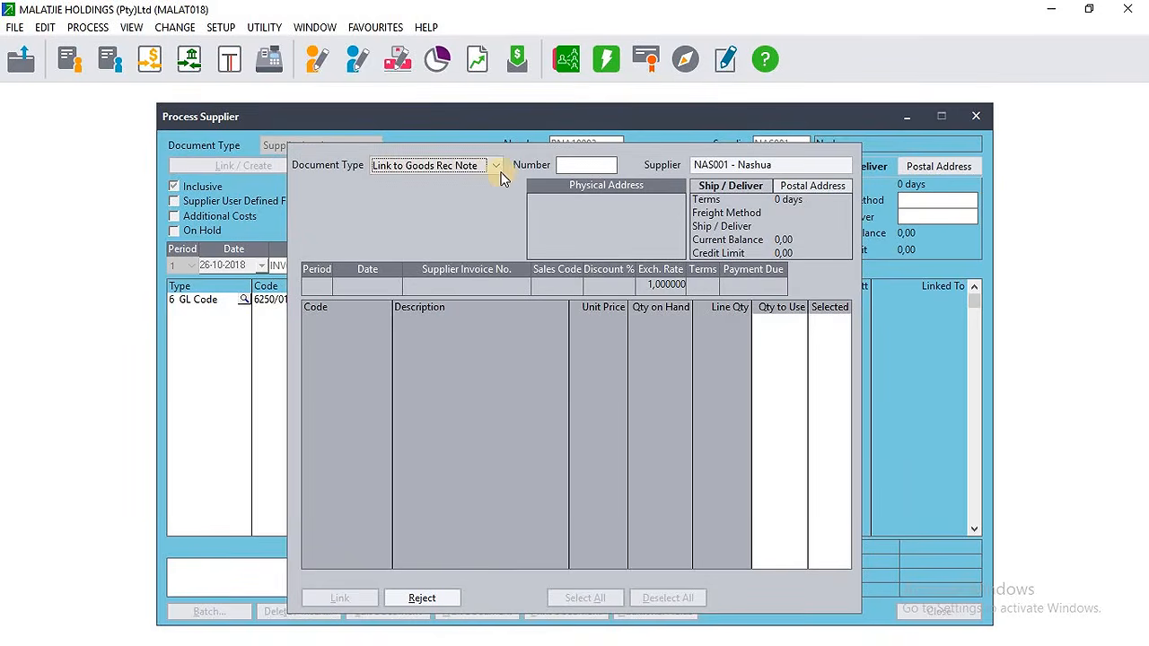
left_click(495, 166)
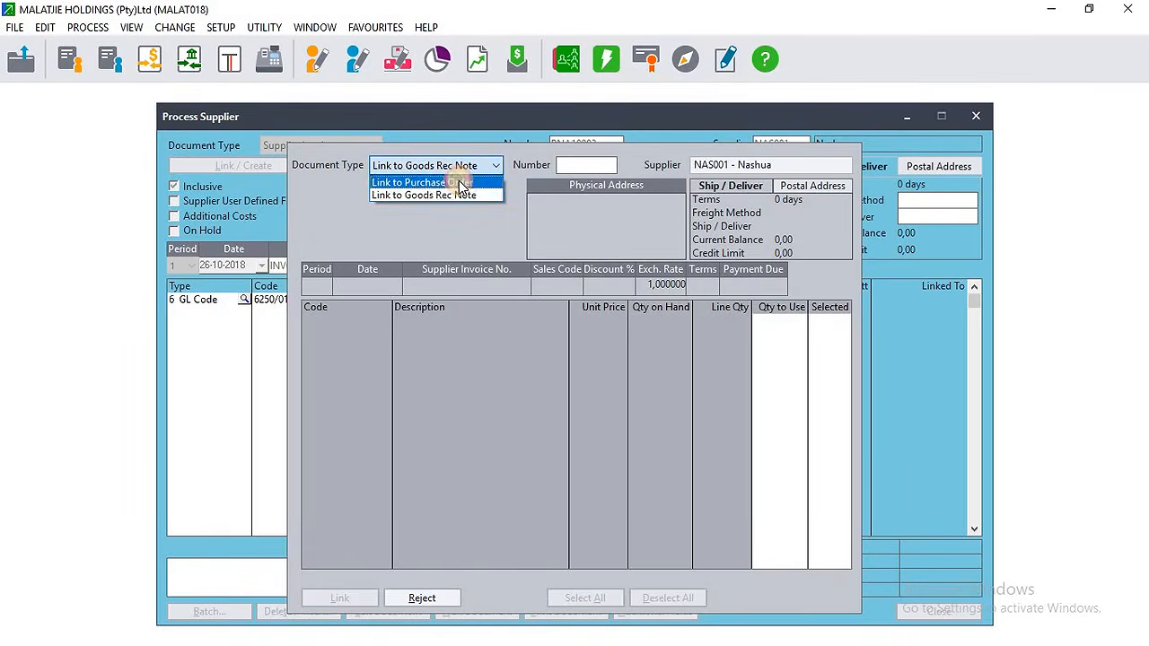
left_click(458, 182)
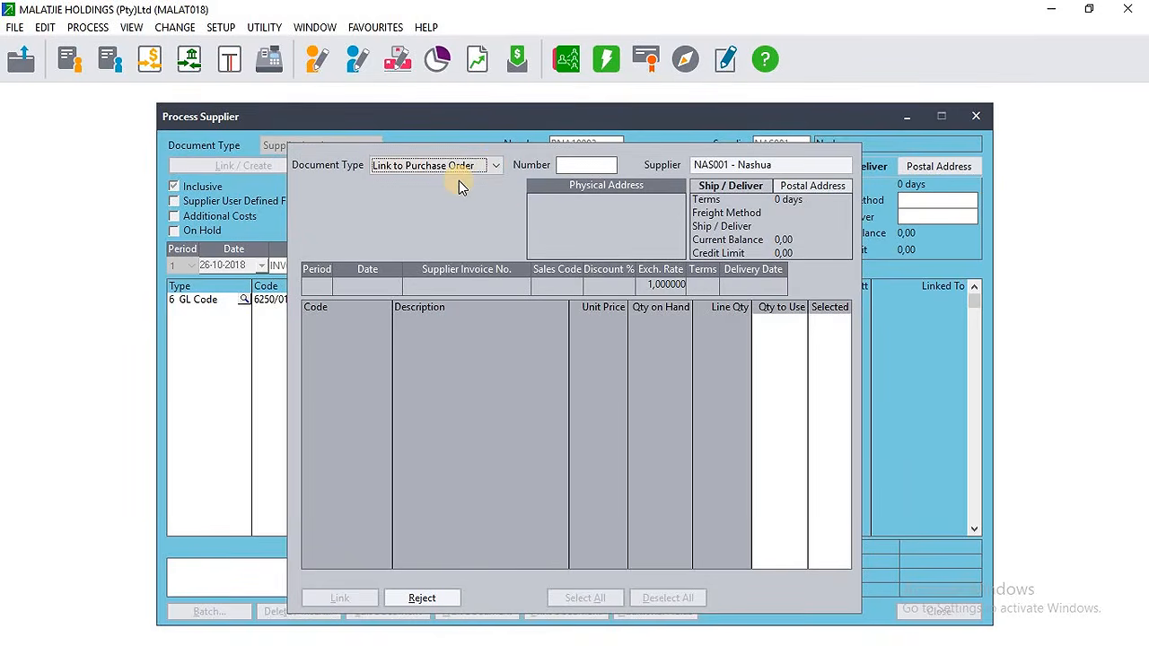
left_click(594, 169)
key("Return")
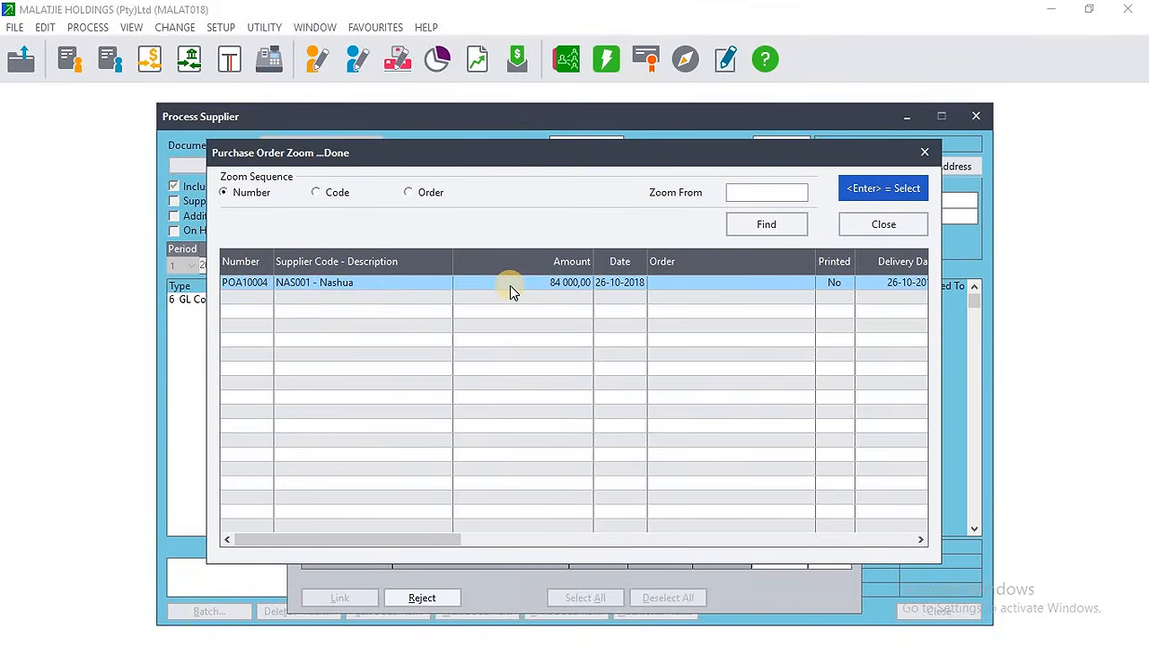
double_click(510, 285)
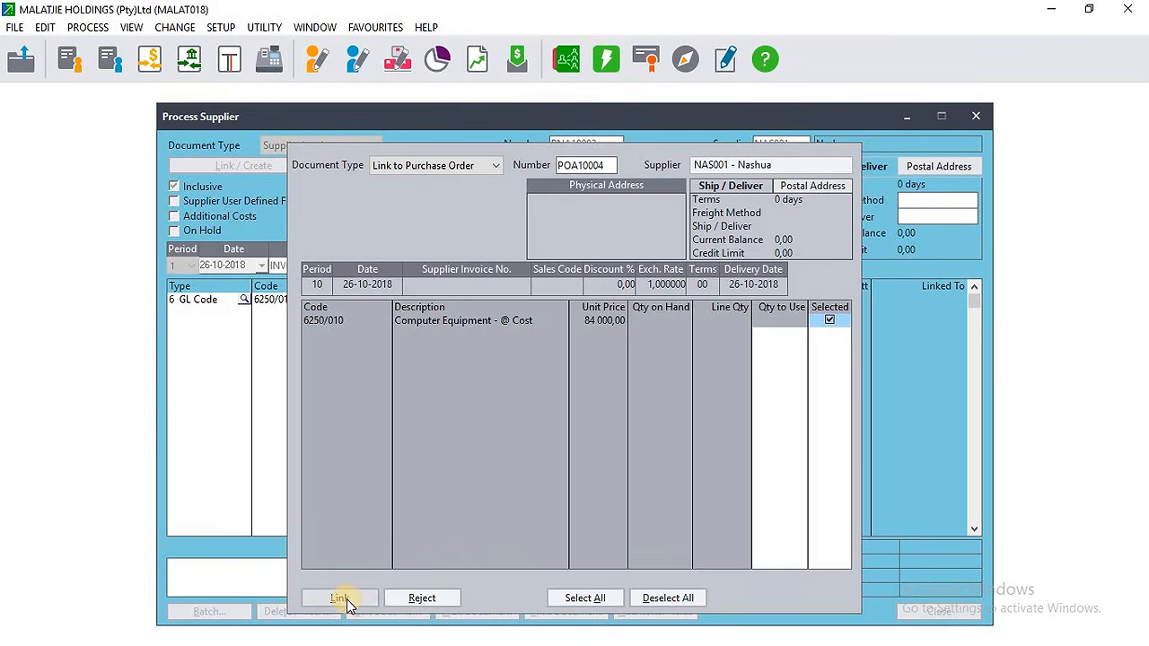
left_click(347, 598)
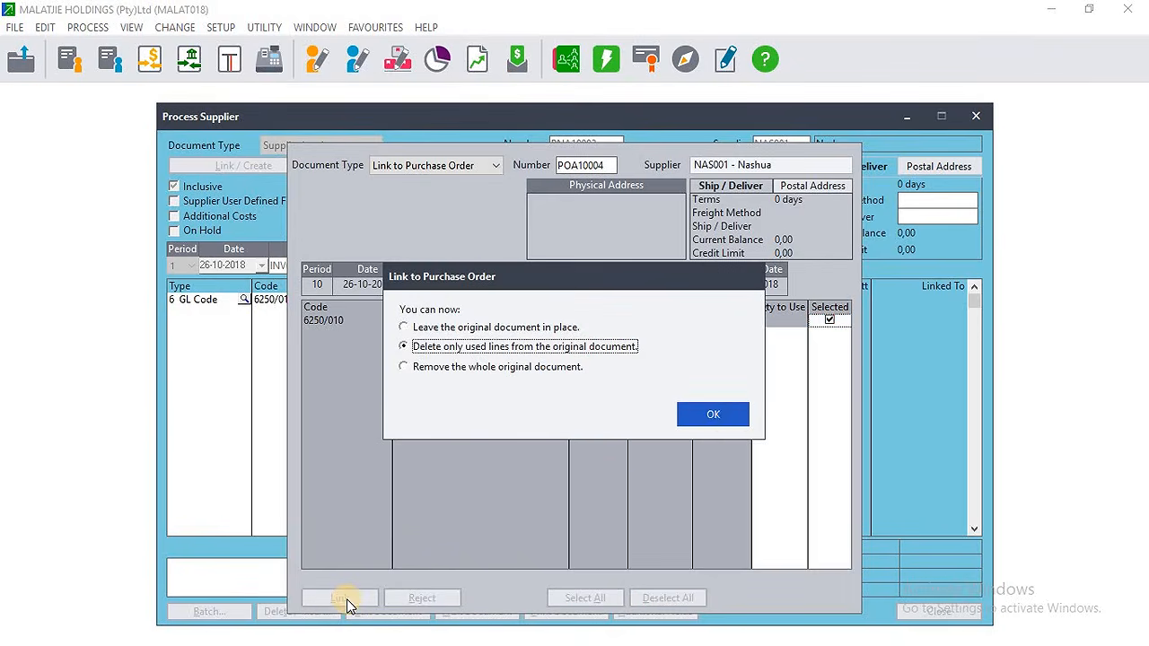
left_click(734, 417)
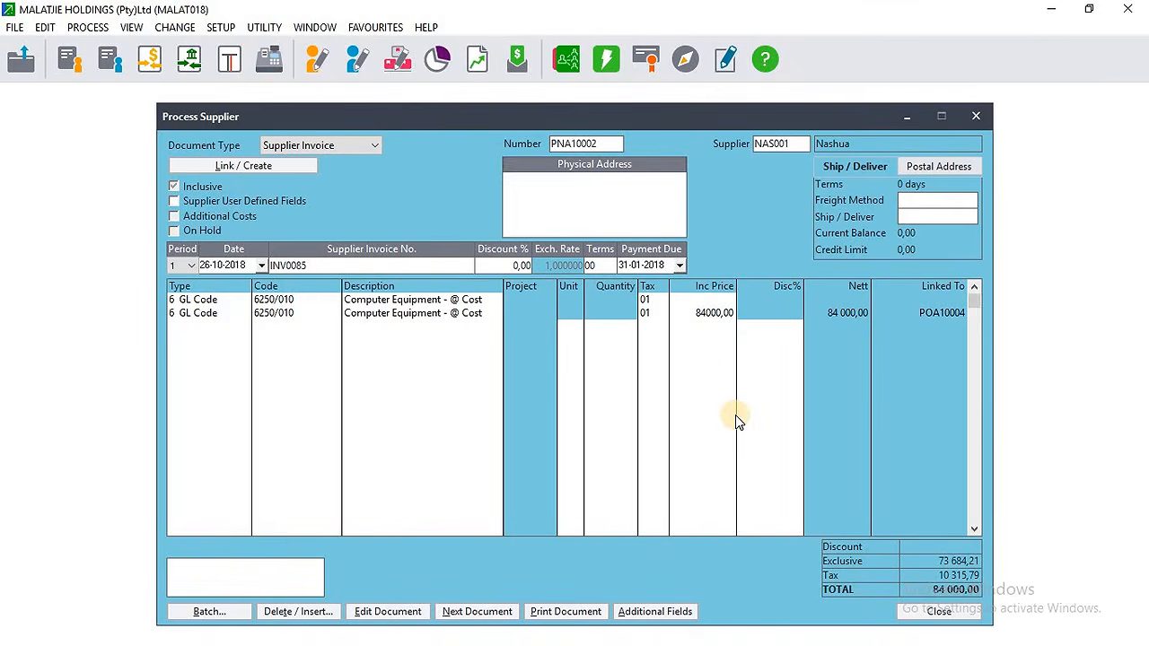
- Update the supplier invoice batch, acknowledging the out-of-period date and skipping both document printing and the backup
left_click(206, 614)
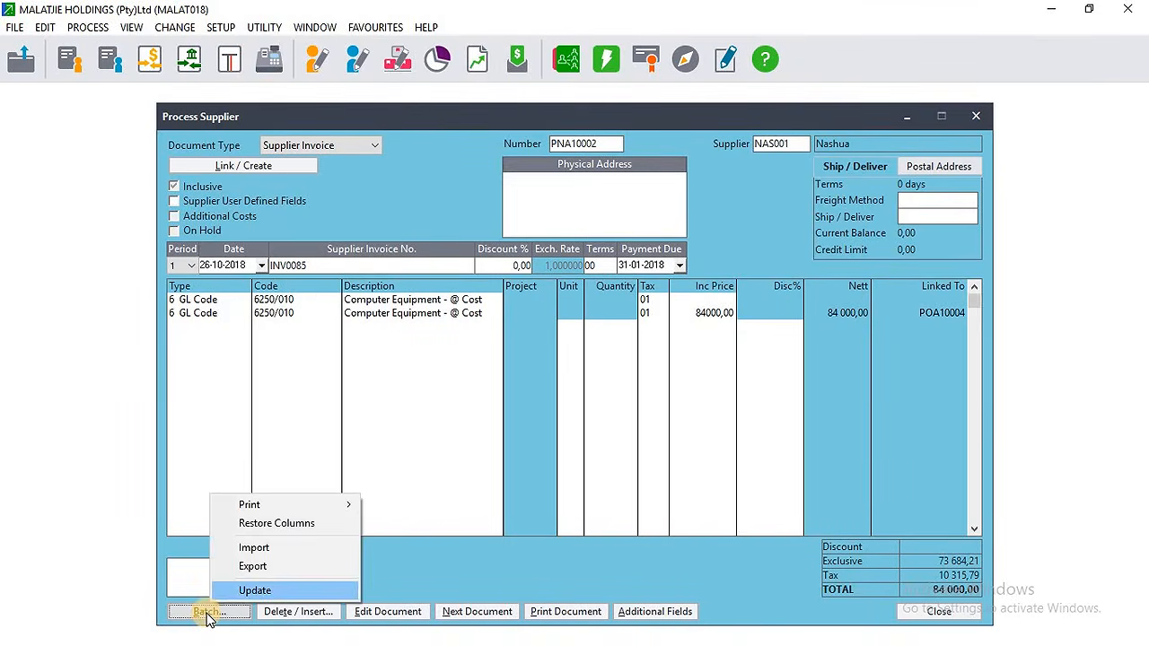
left_click(256, 592)
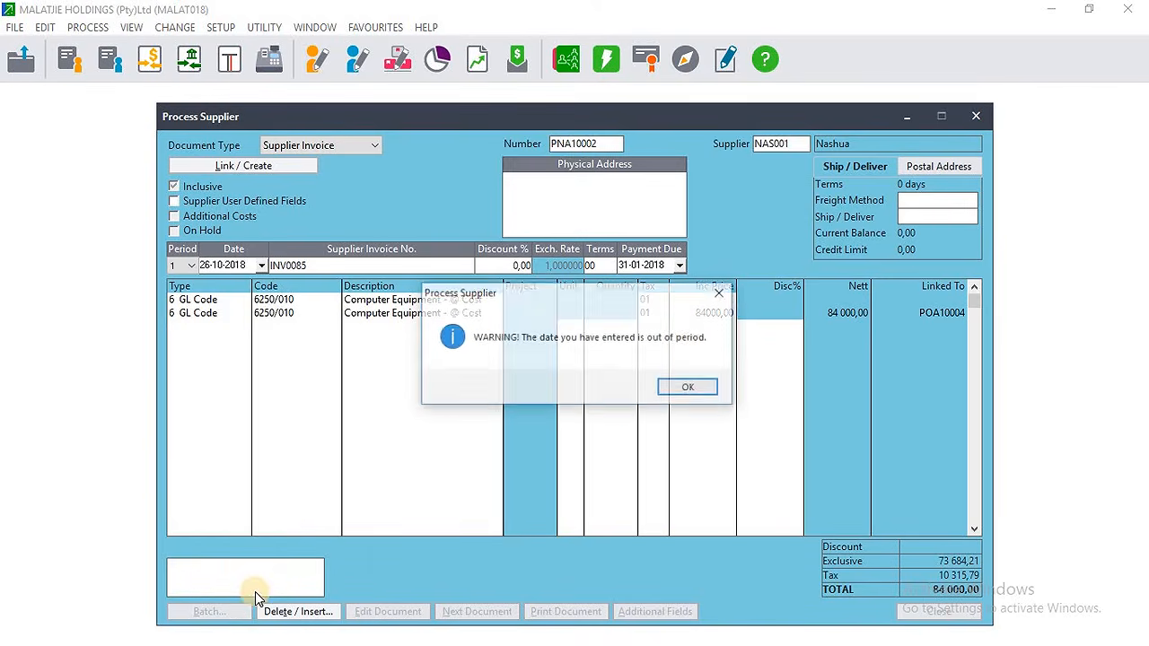
left_click(689, 387)
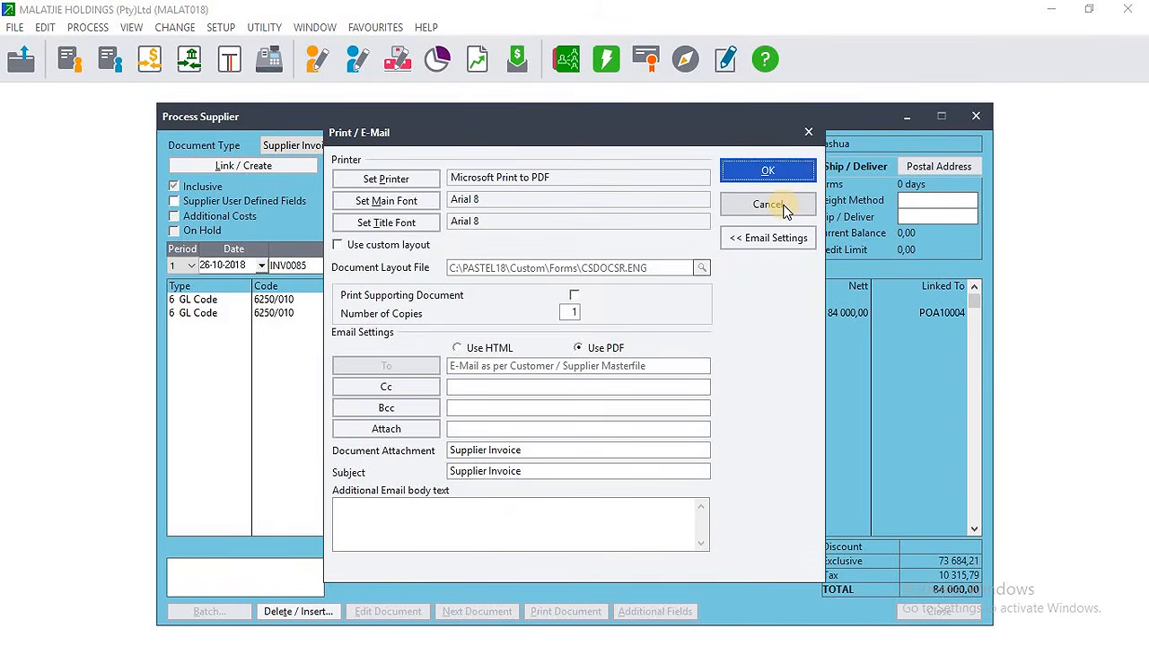
left_click(768, 205)
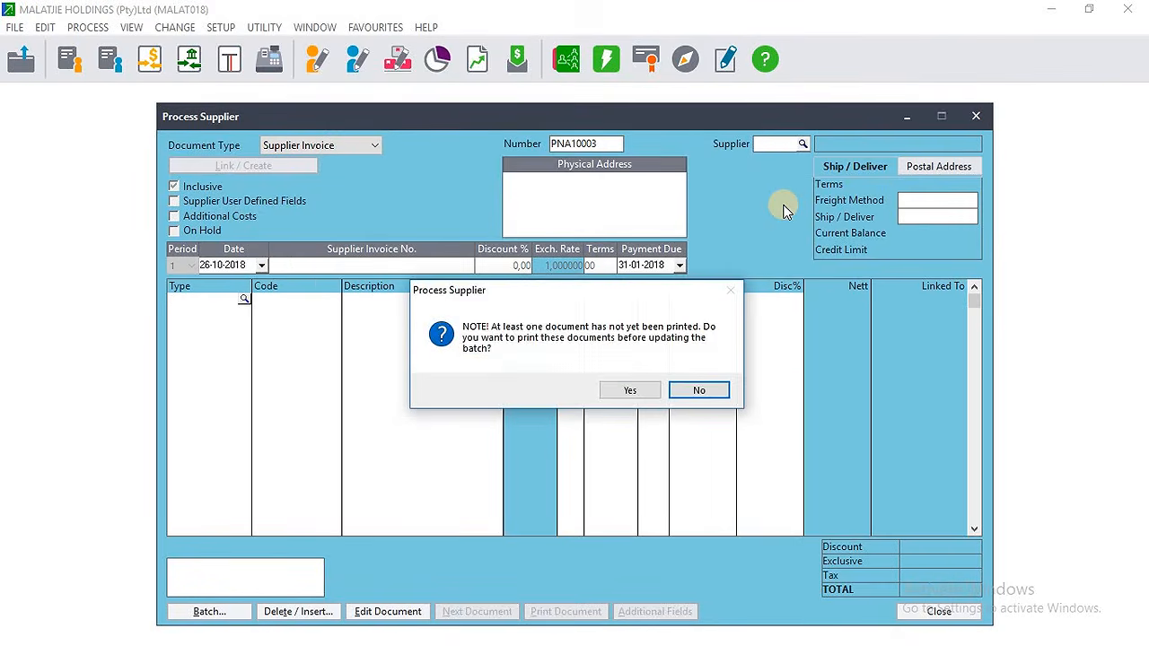
left_click(704, 392)
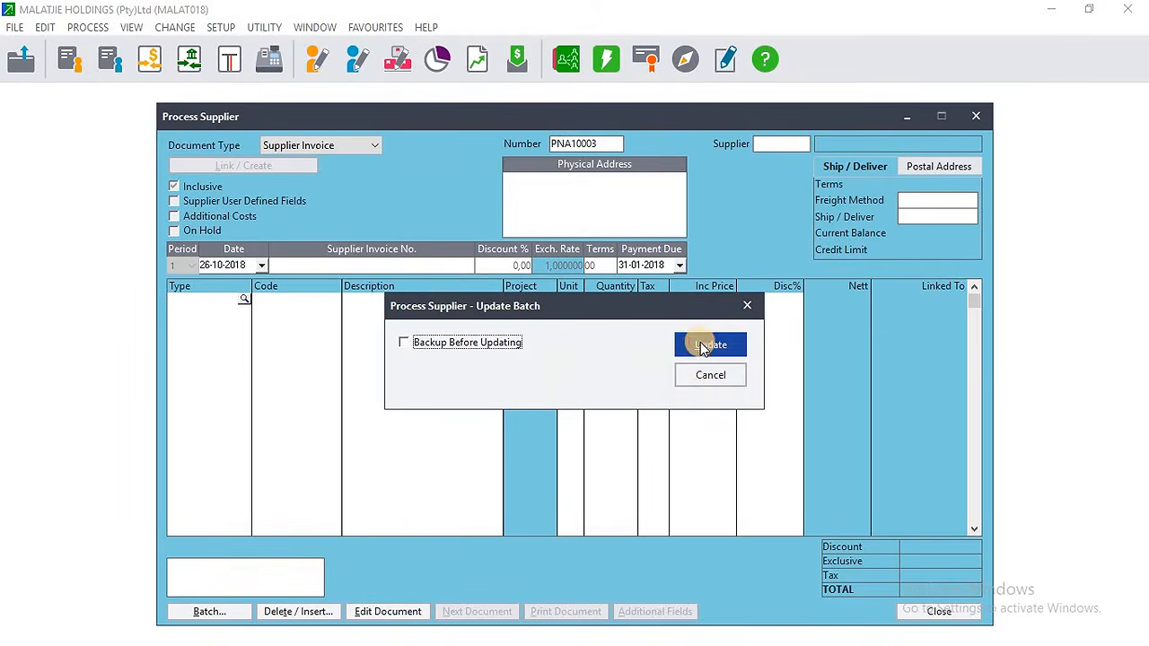
left_click(700, 344)
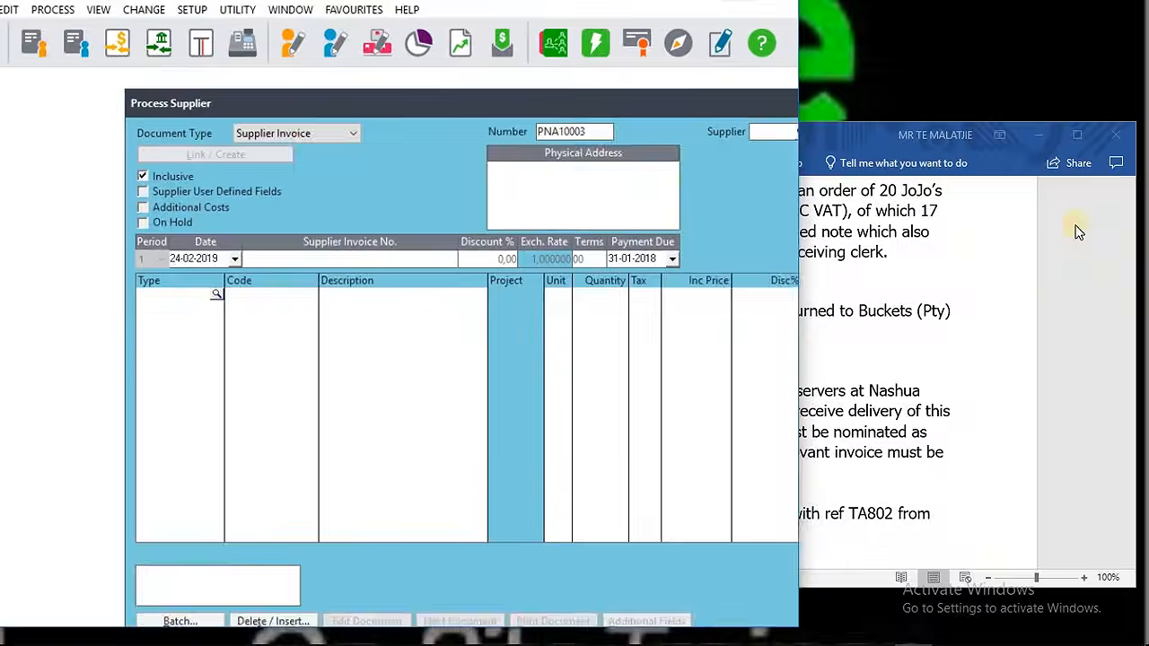
- Check the transaction list in Word, return to Pastel Partner and close the supplier document processing window
left_click(1062, 286)
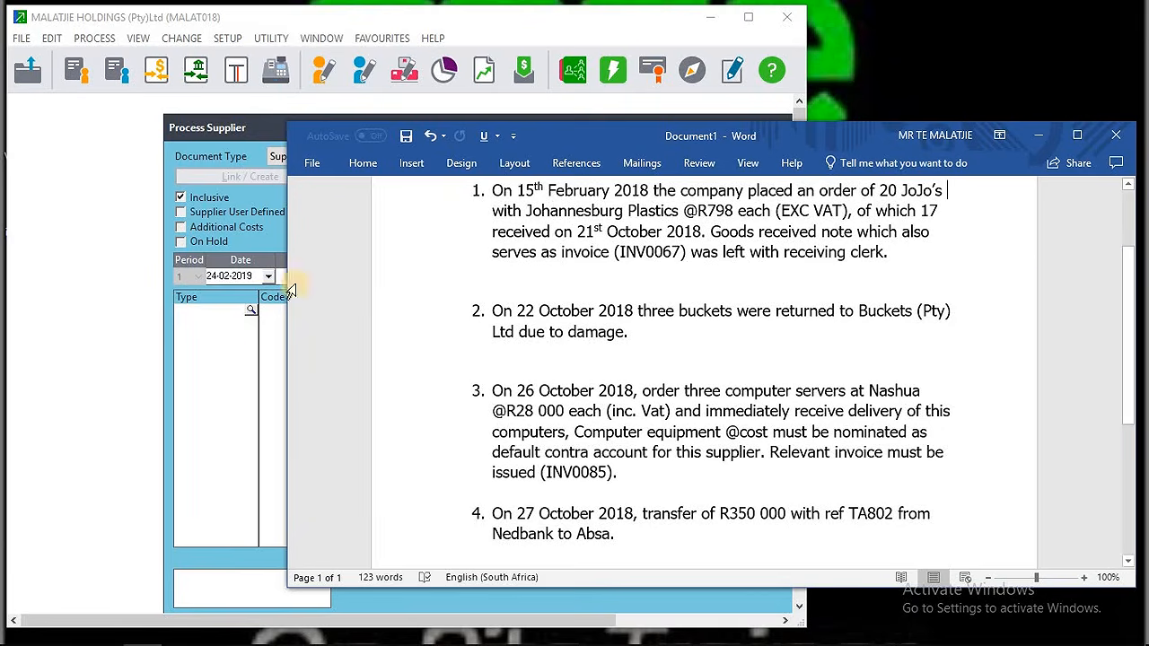
left_click(254, 374)
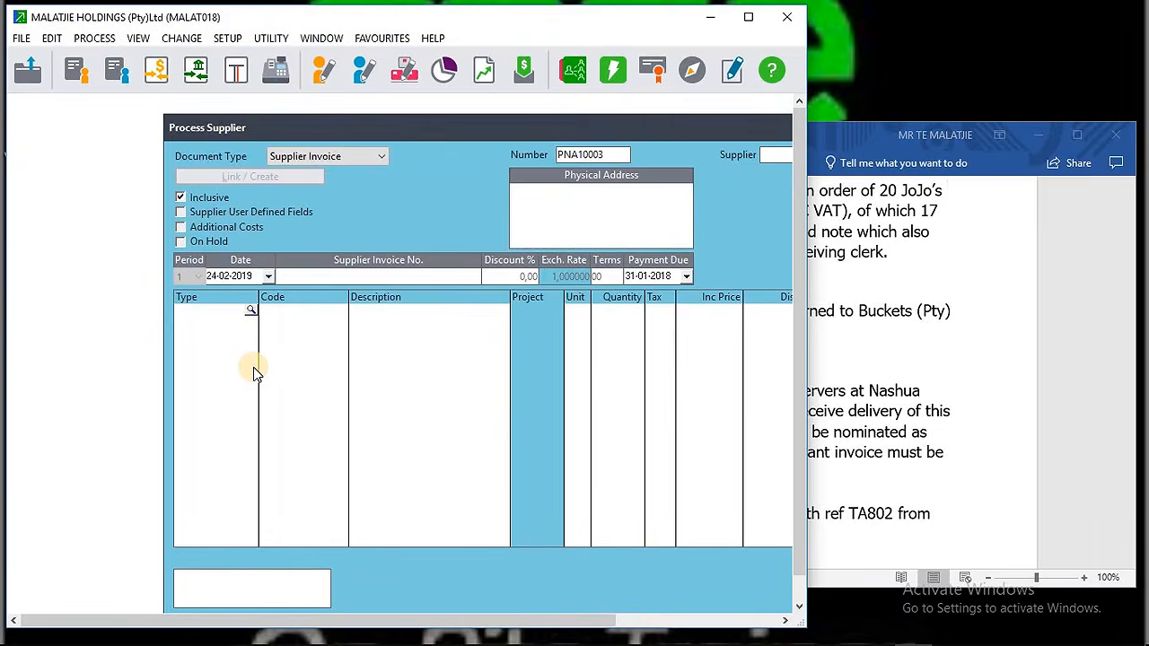
left_click(752, 16)
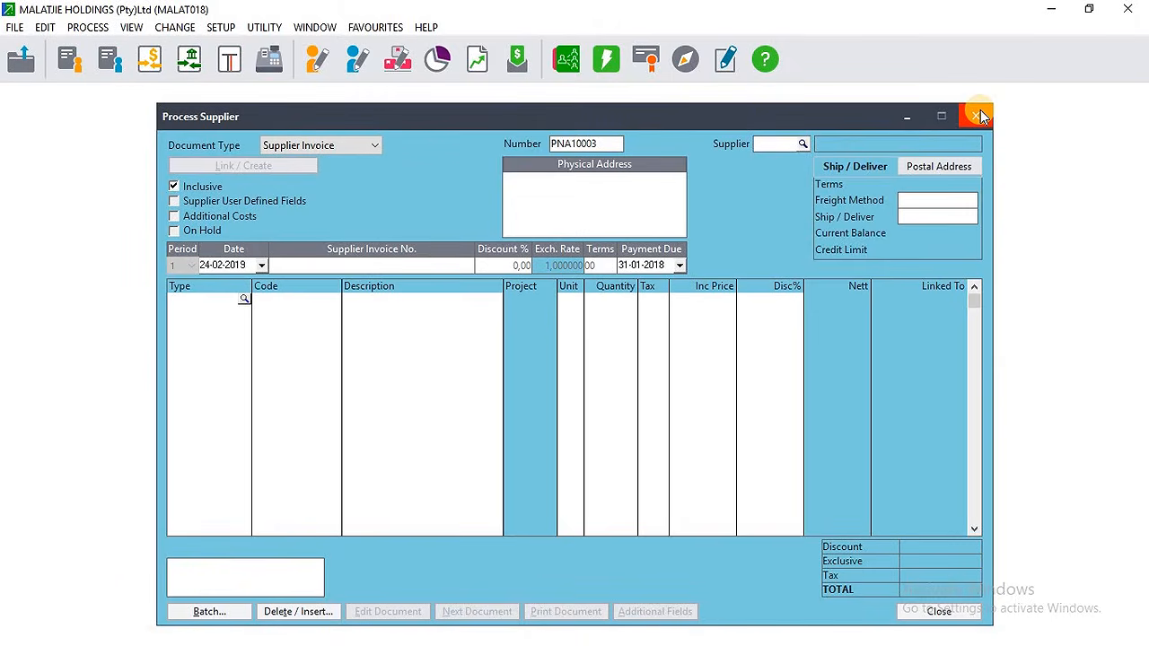
left_click(981, 115)
left_click(981, 115)
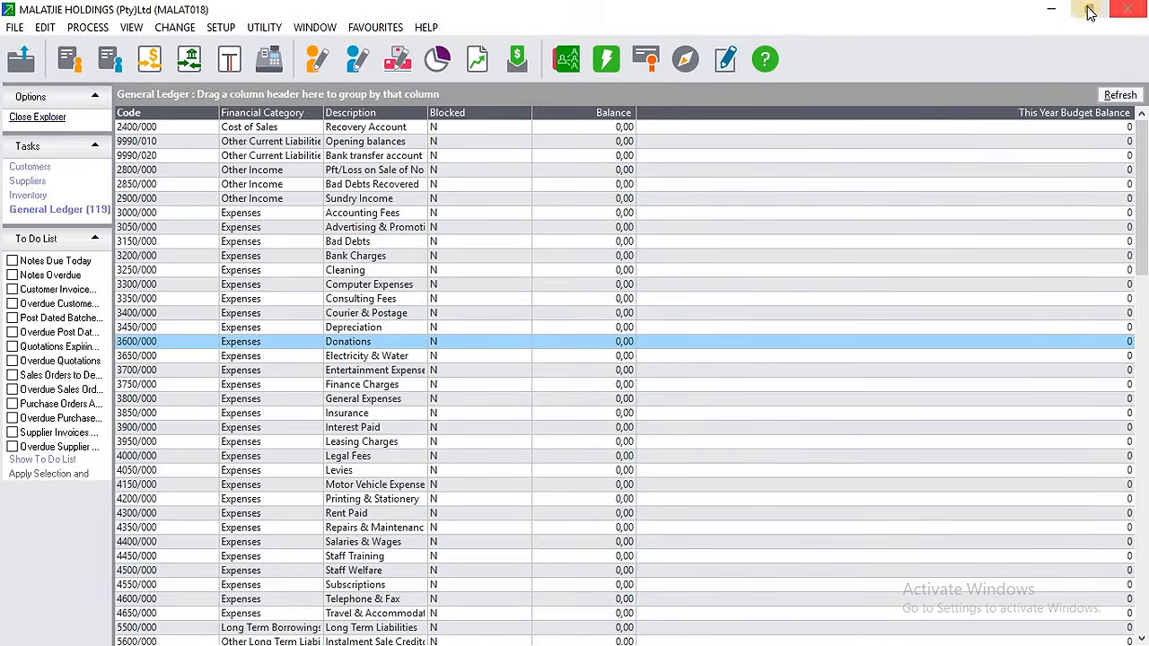
- Read transaction 4 in the Word list, open cash book processing in Pastel Partner and select the Nedbank cash book
left_click(1089, 9)
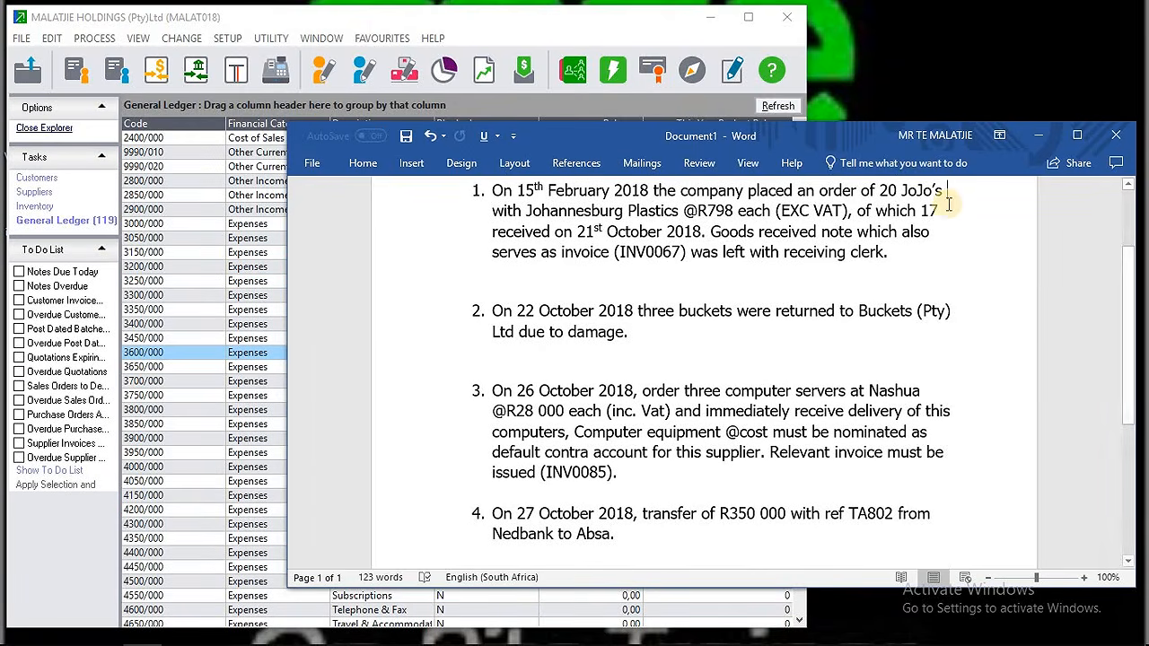
left_click(747, 17)
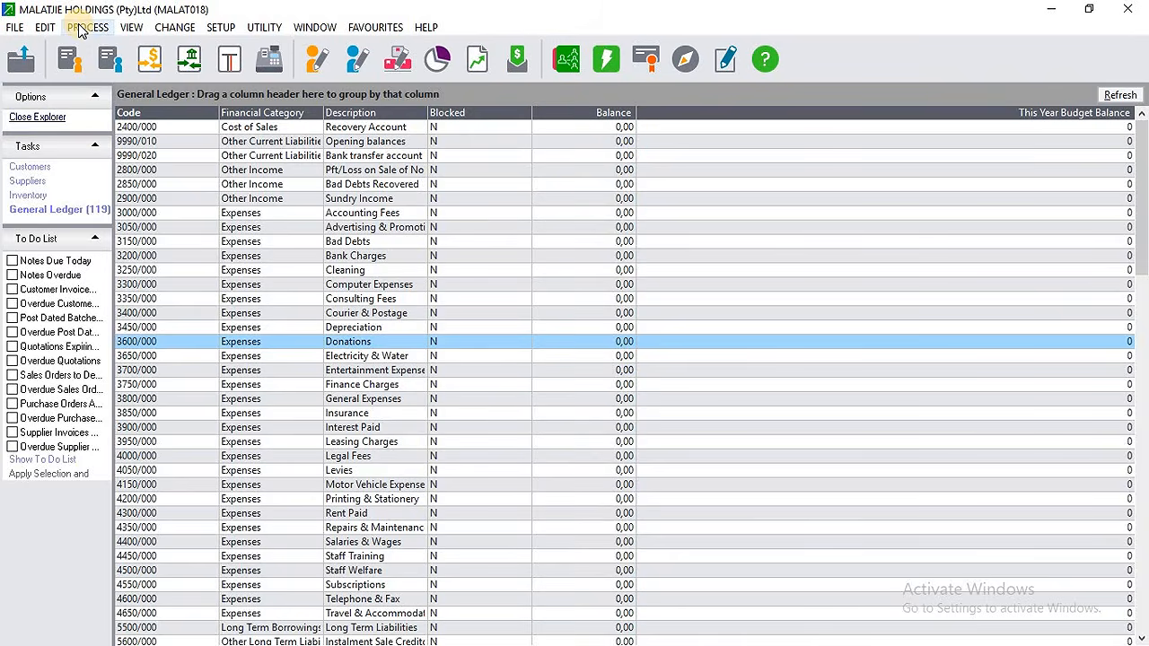
left_click(81, 28)
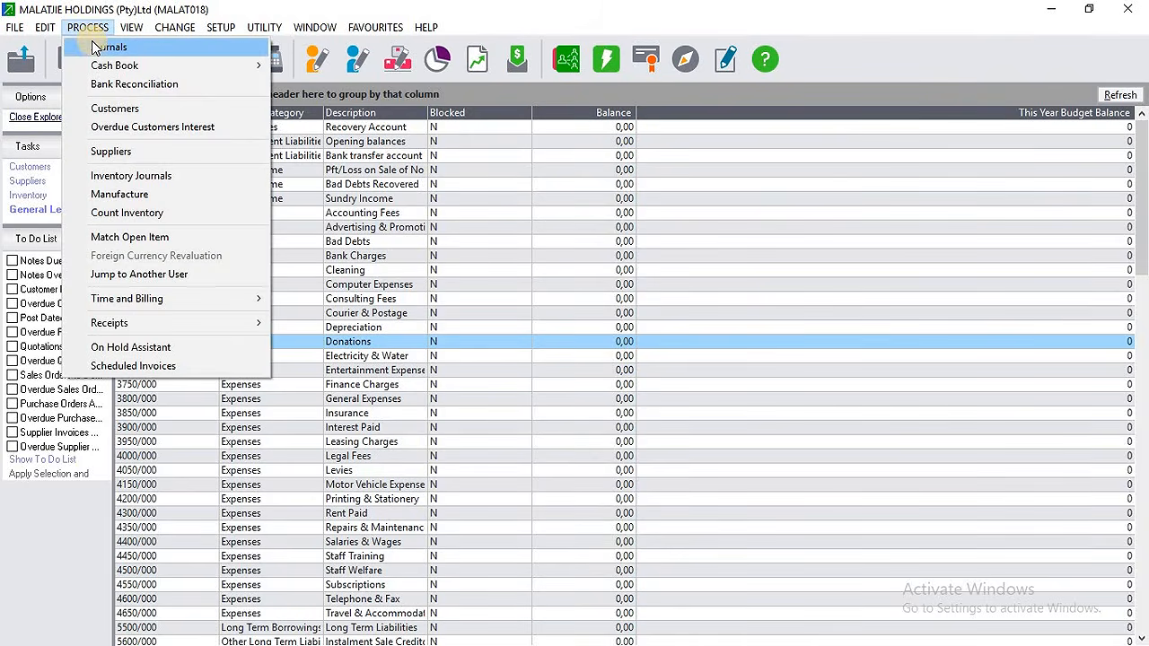
mouse_move(100, 65)
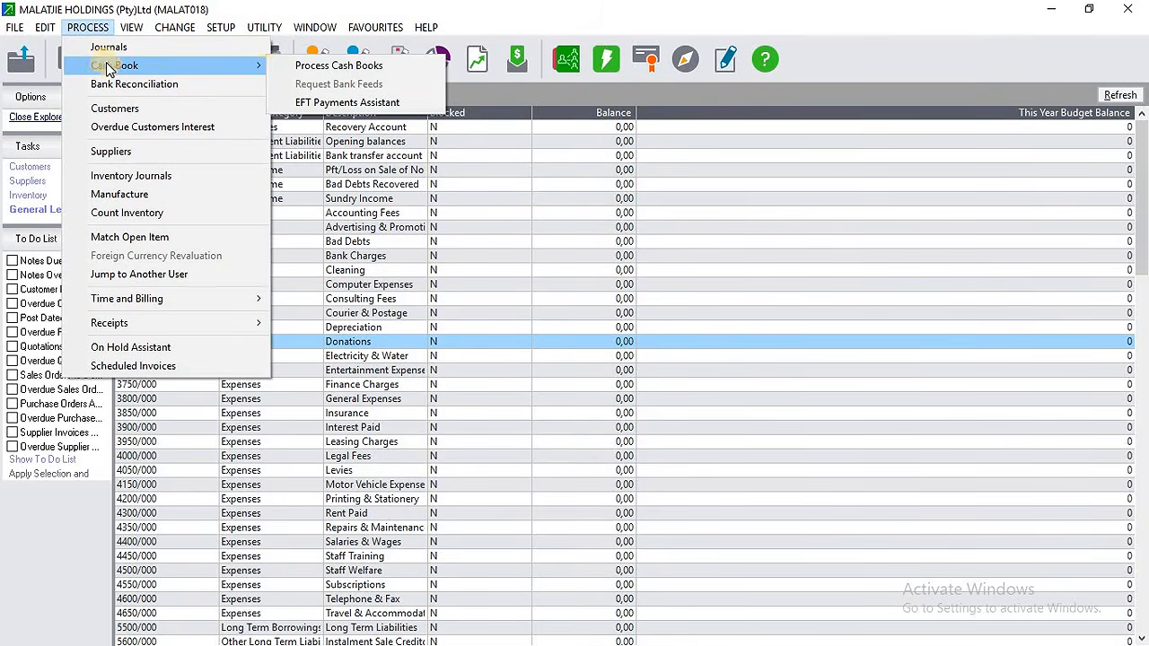
left_click(312, 70)
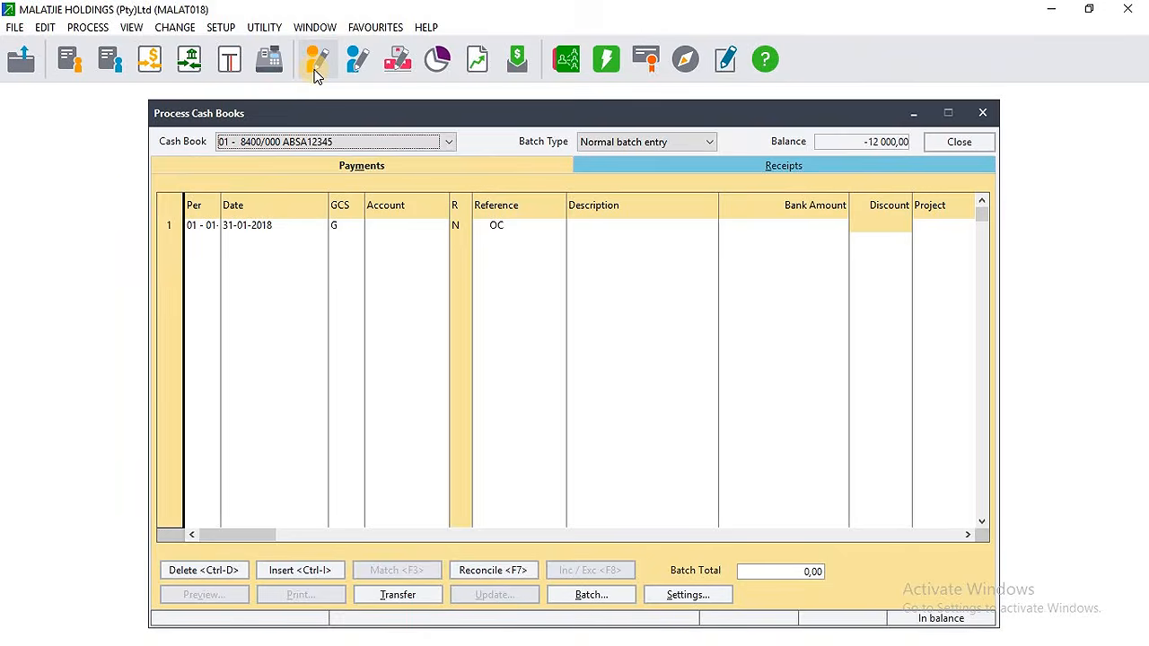
left_click(440, 148)
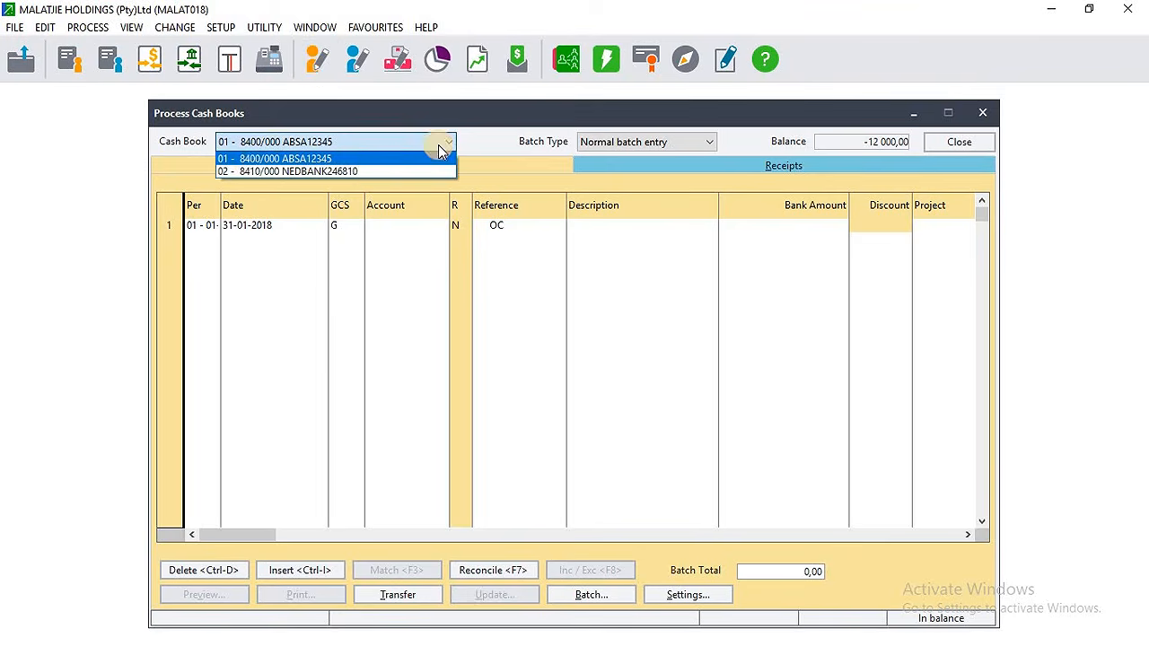
left_click(372, 171)
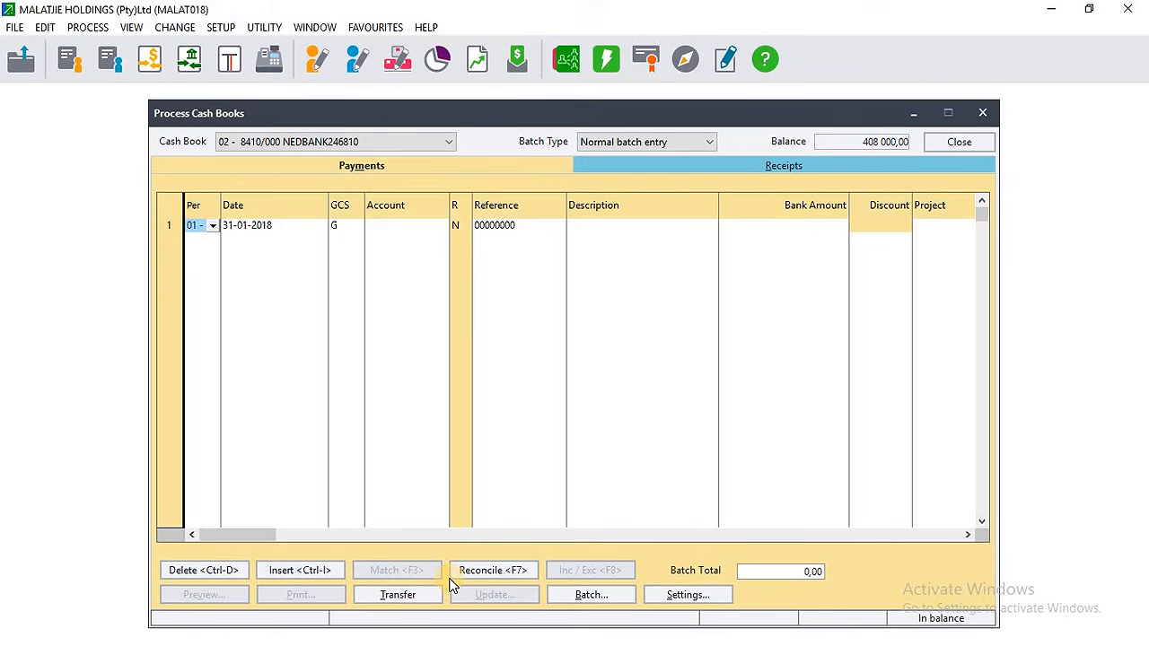
left_click(416, 595)
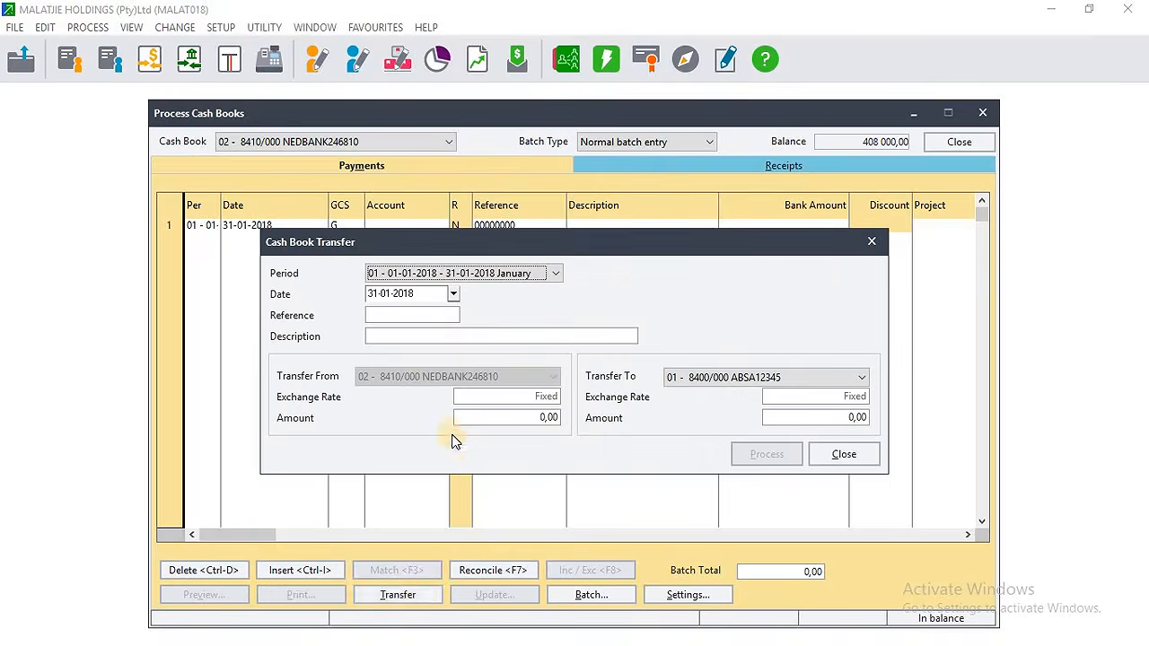
left_click(550, 273)
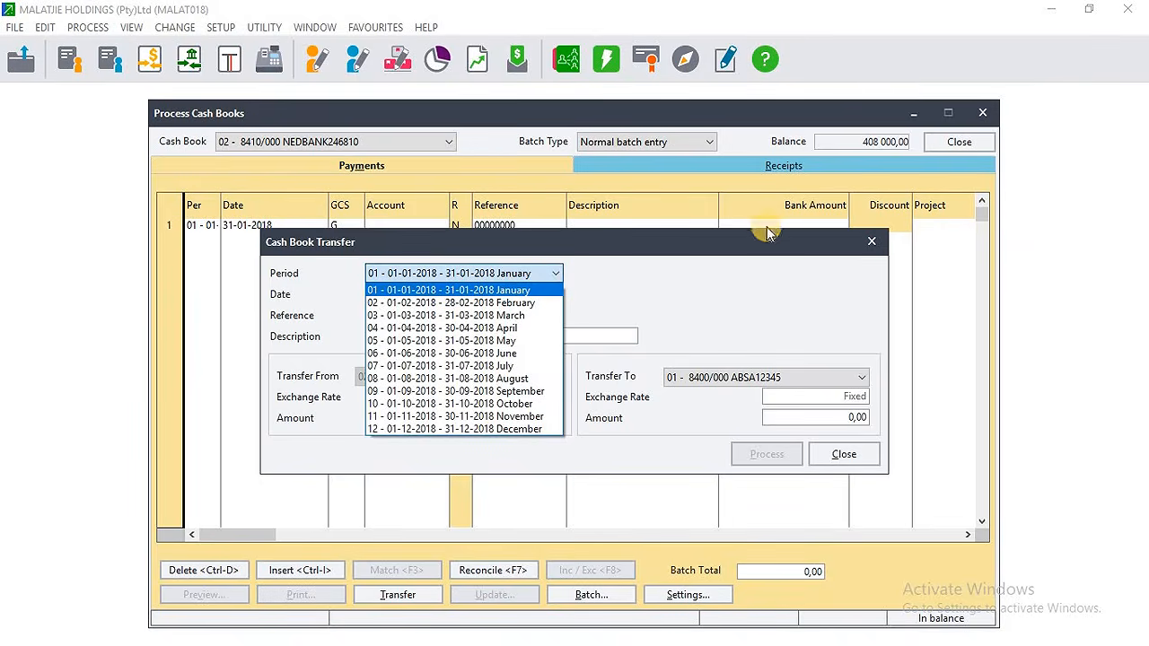
key("Escape")
- Look up the date of the Nedbank to Absa transfer in the Word transaction list and return to Pastel Partner
left_click(1089, 9)
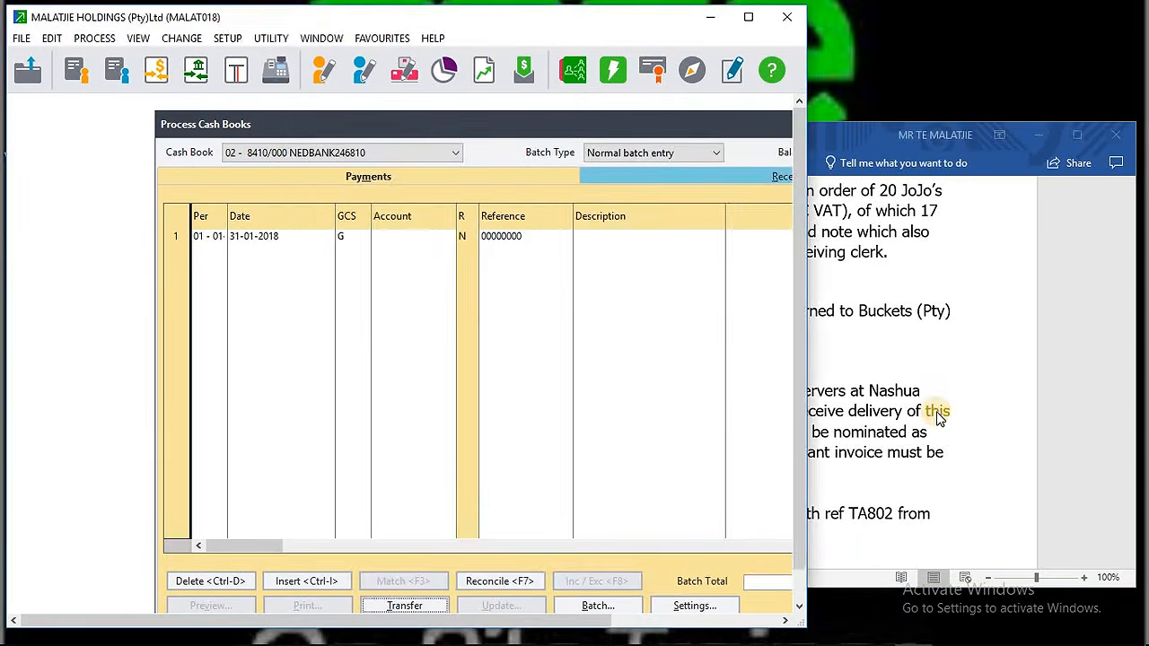
left_click(937, 418)
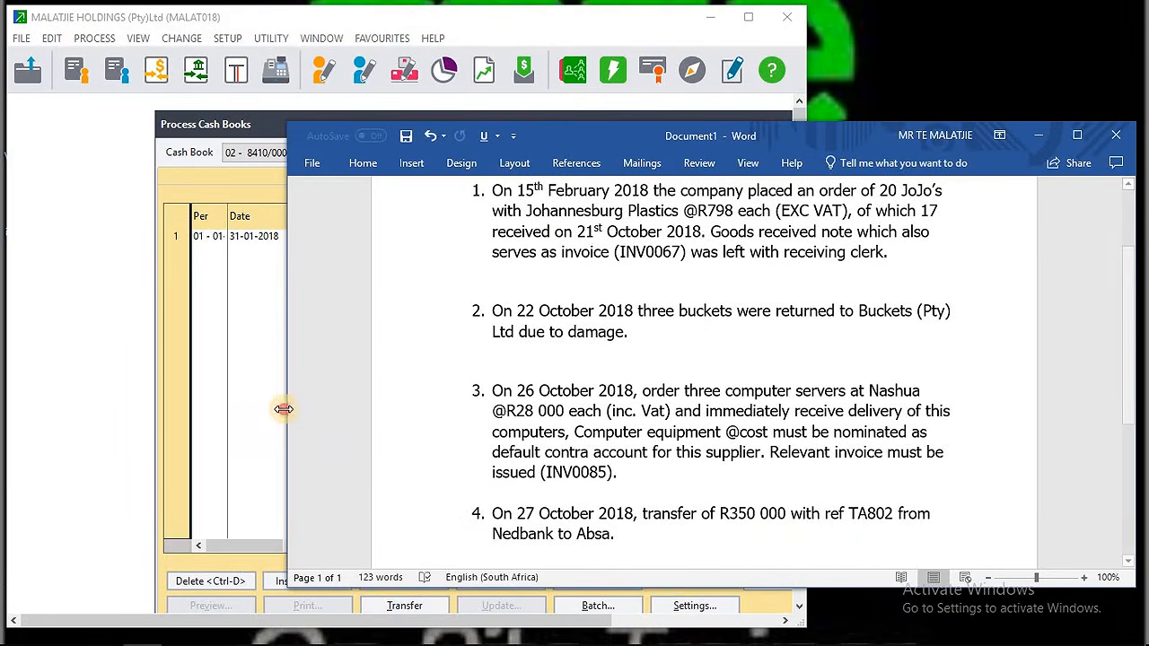
left_click(296, 352)
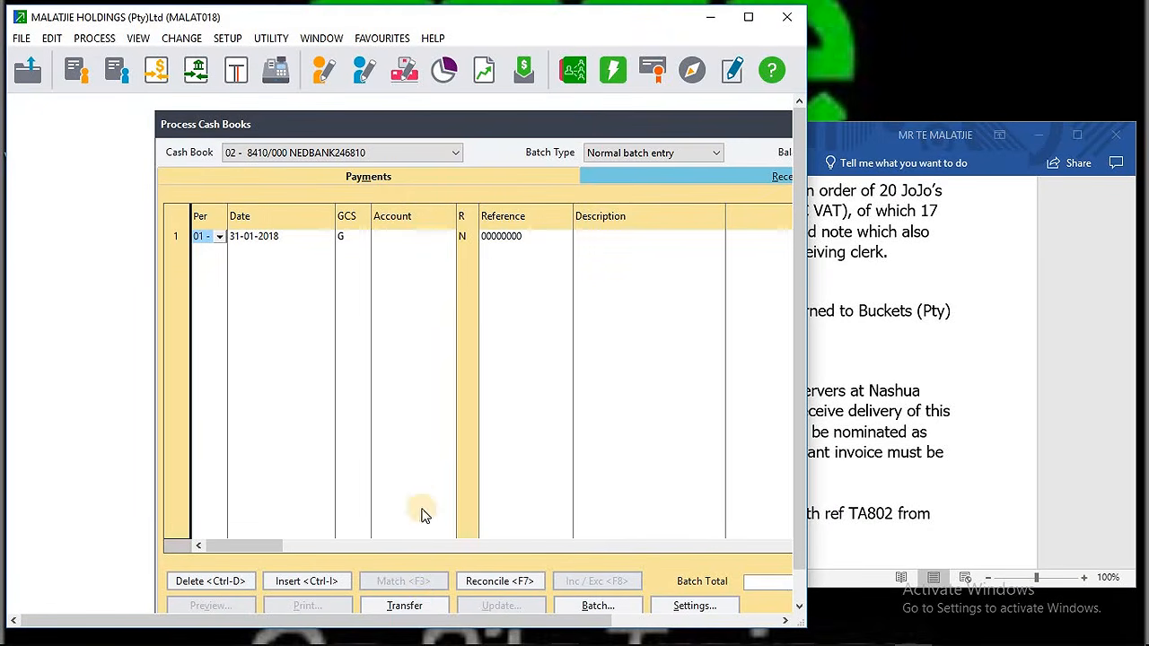
left_click(419, 608)
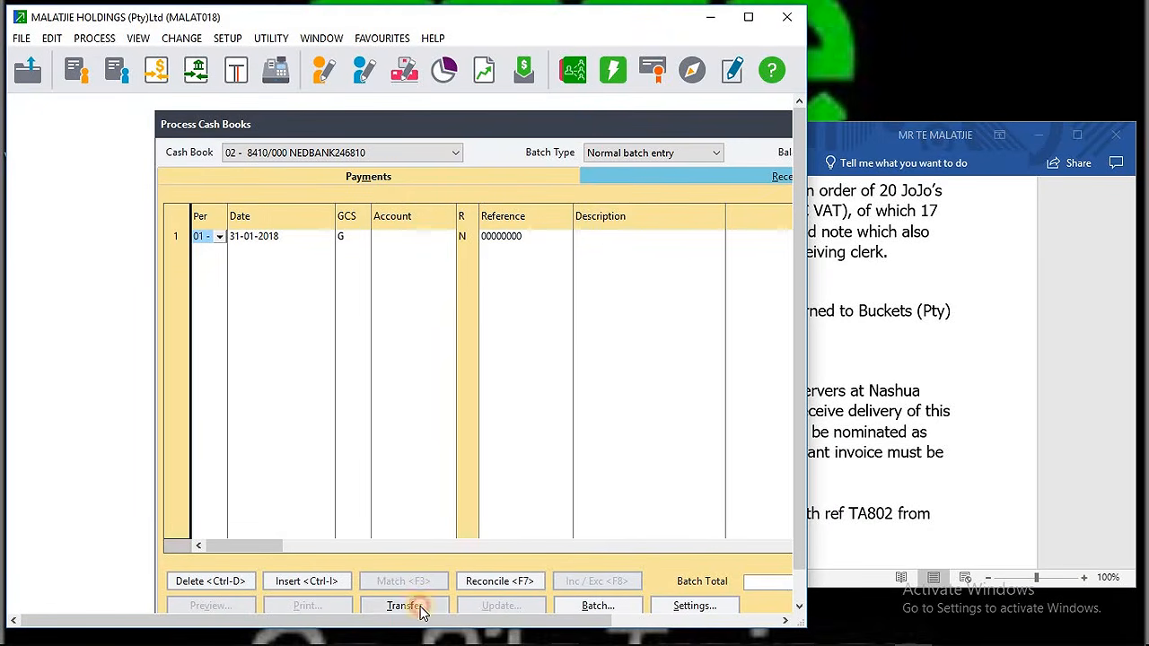
left_click(748, 17)
left_click(377, 592)
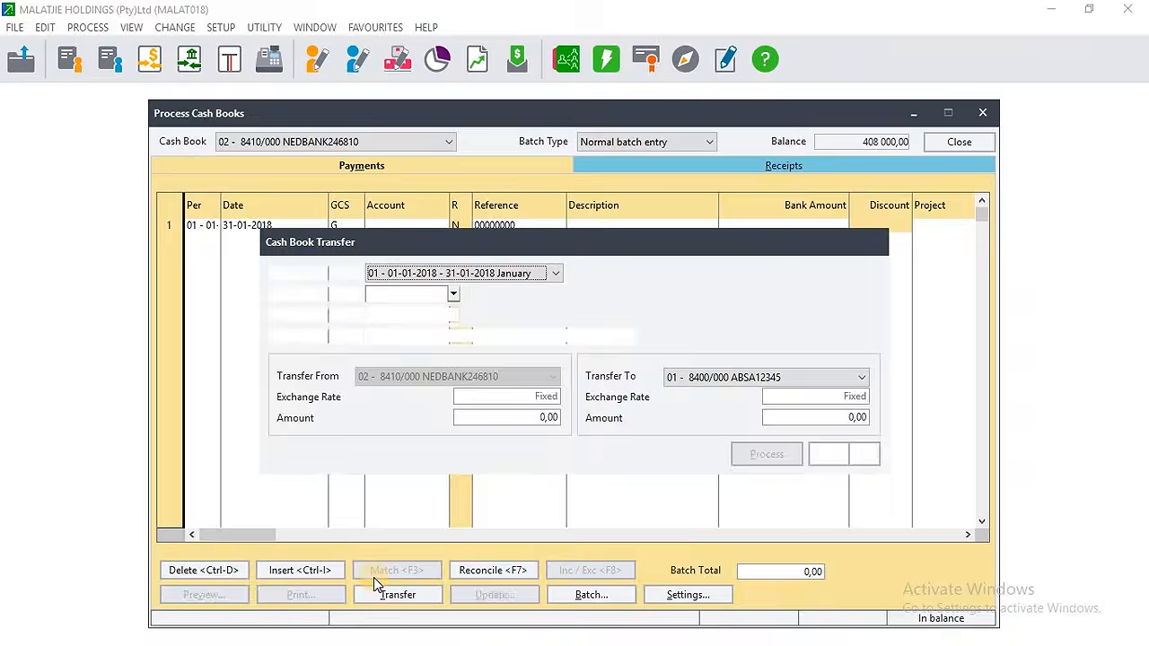
left_click(549, 272)
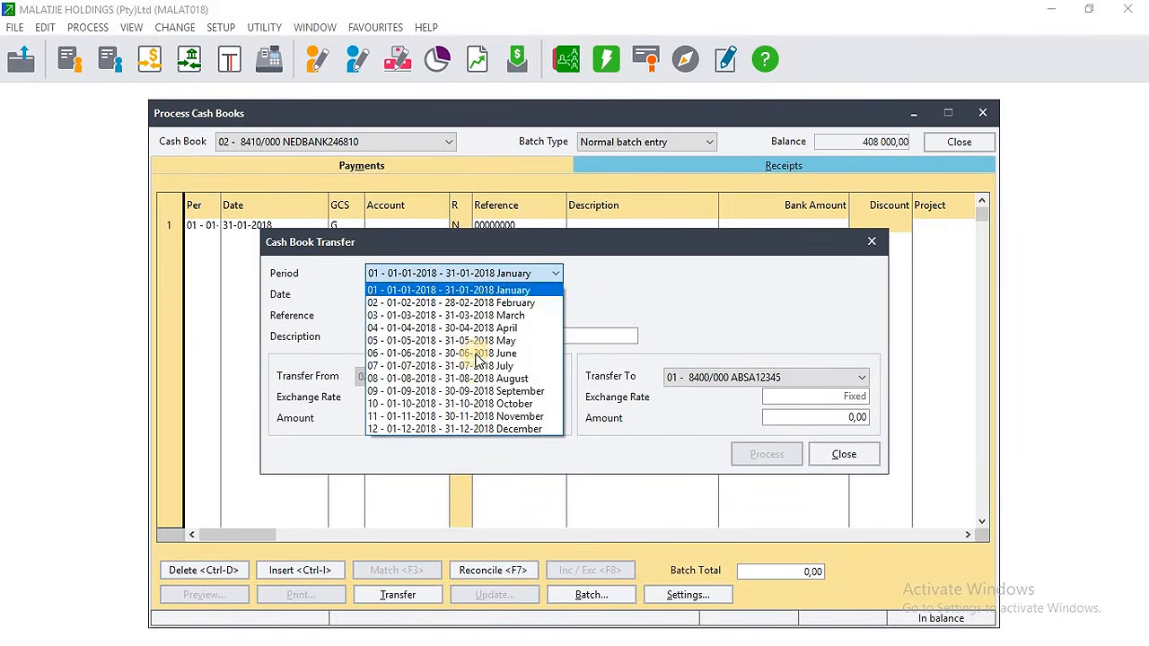
left_click(495, 403)
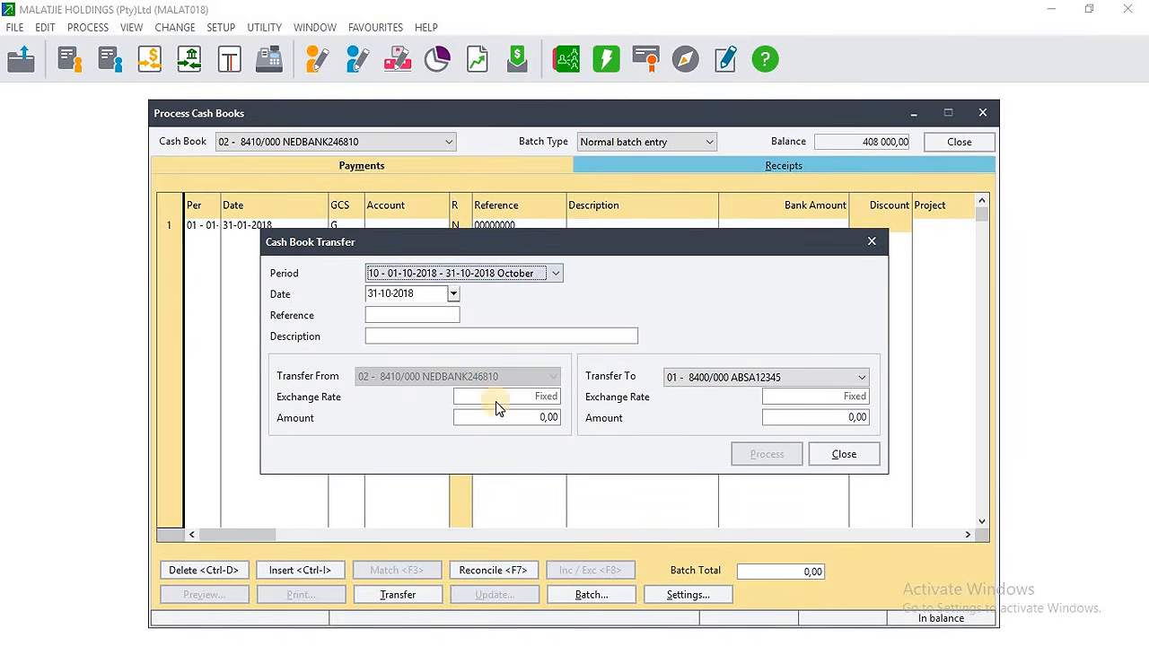
left_click(454, 295)
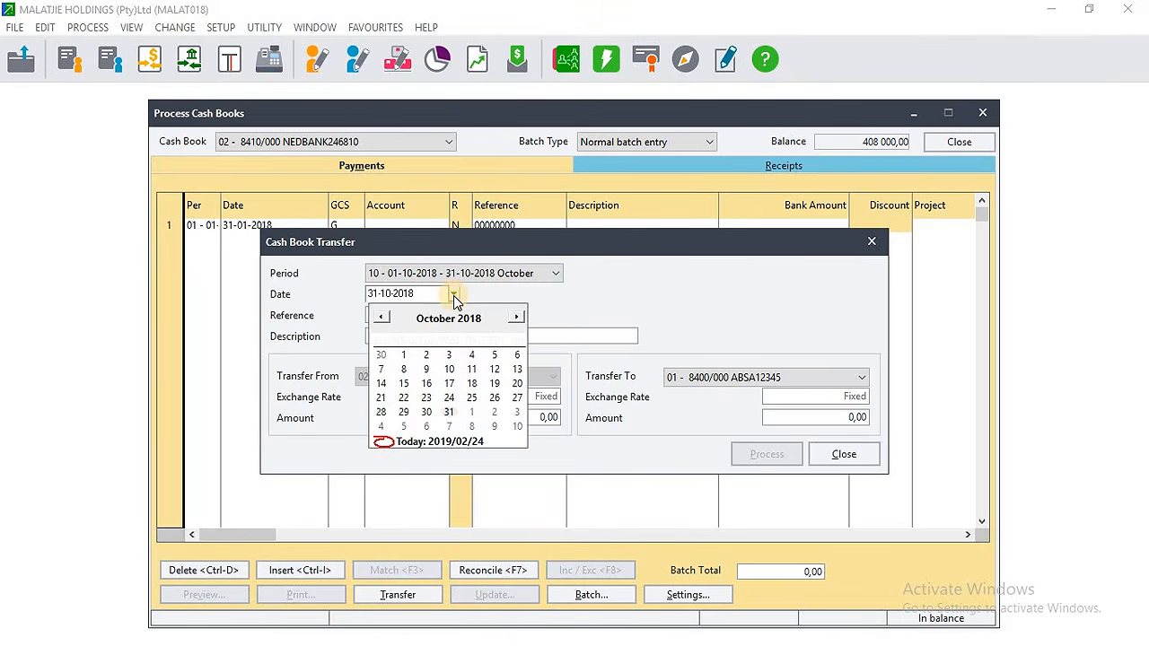
left_click_drag(417, 295, 379, 296)
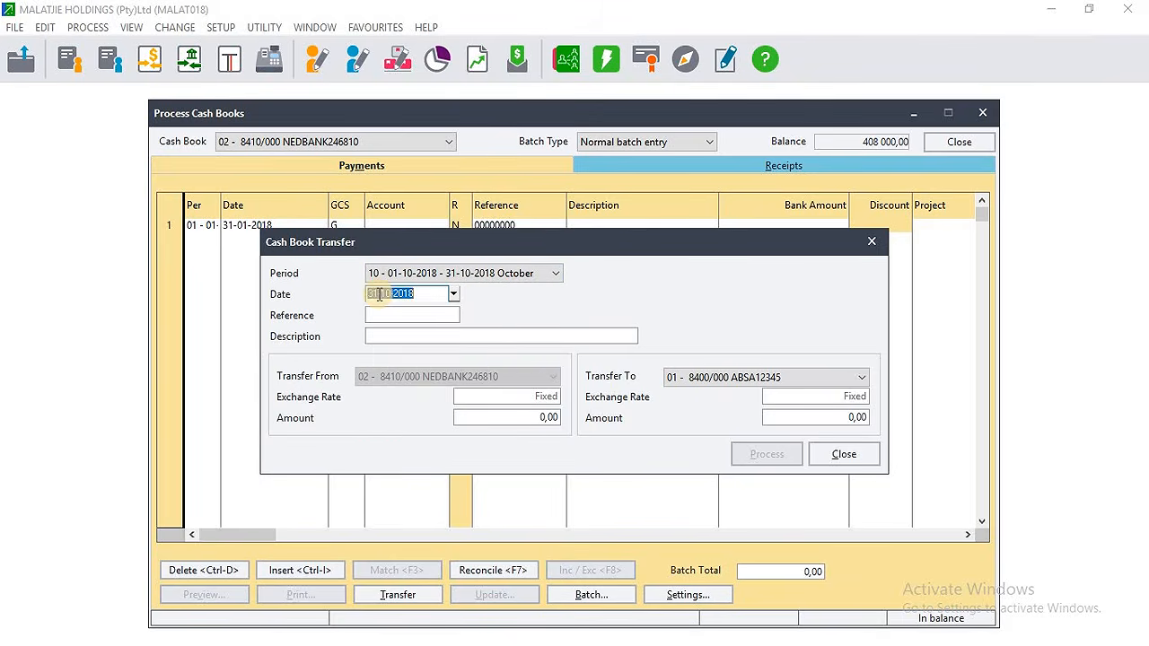
left_click(379, 294)
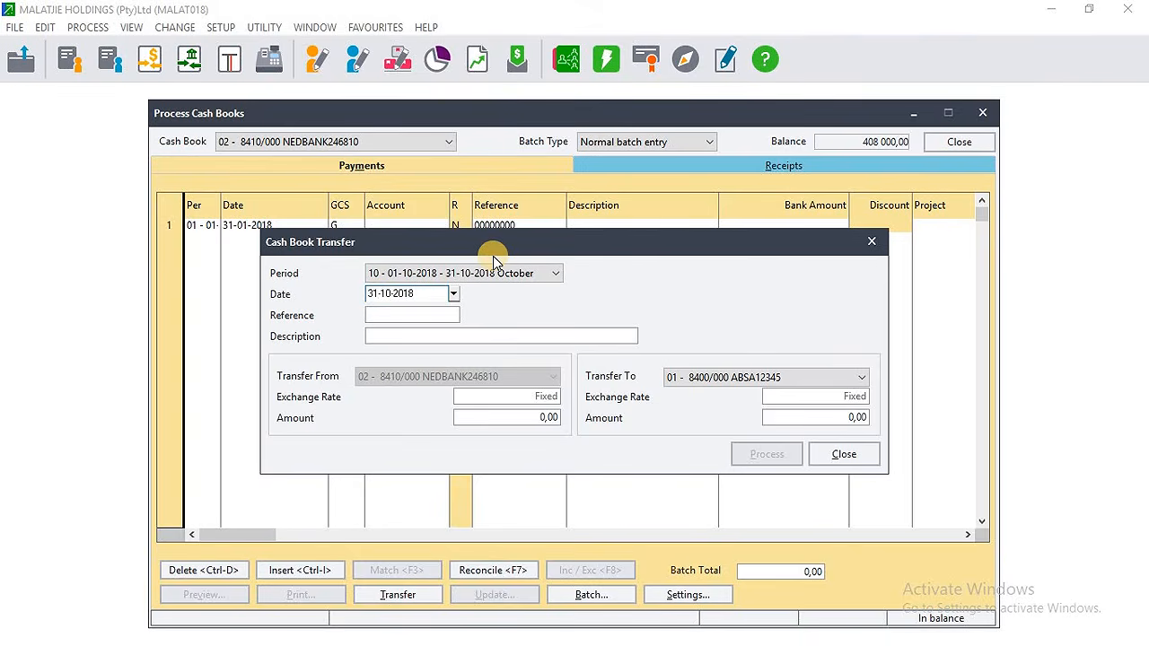
key("BackSpace")
key("BackSpace")
type("27")
left_click(411, 316)
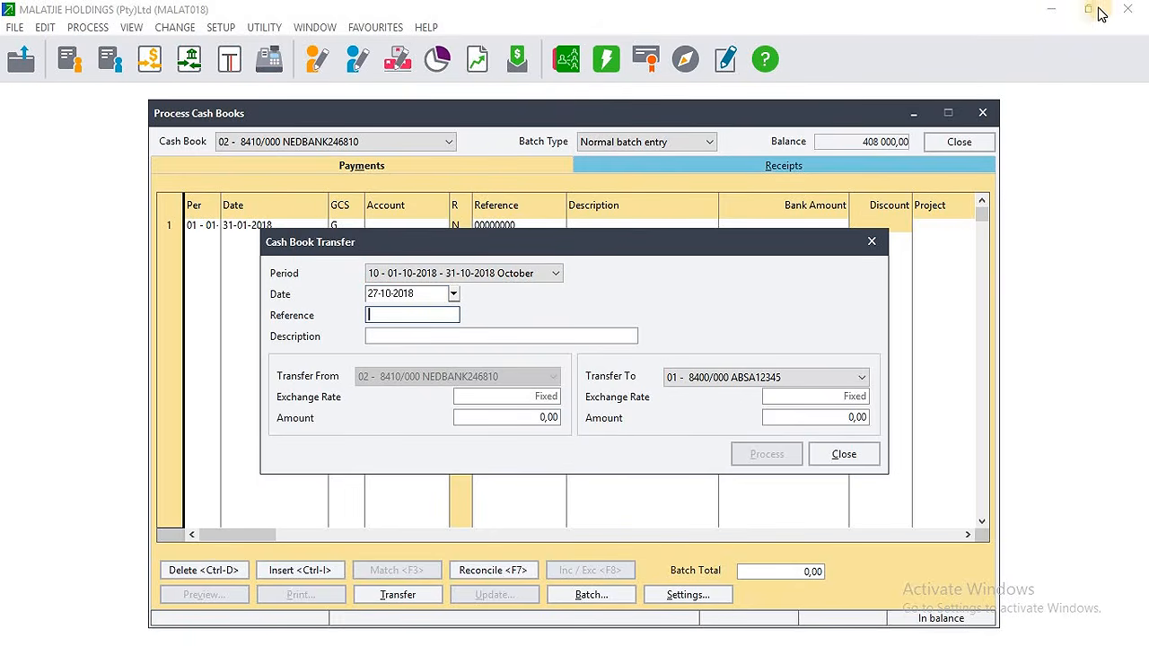
left_click(834, 460)
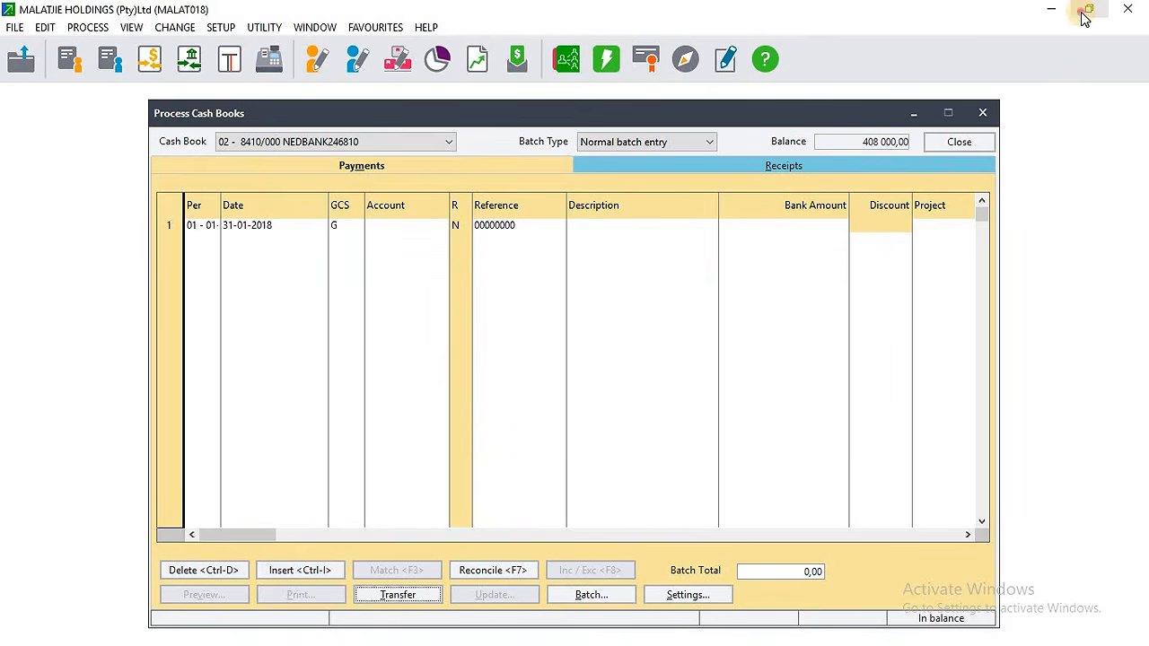
- Look up the bank transfer's reference and amount in the Word transaction list and return to the cash book
left_click(1088, 9)
left_click(1004, 459)
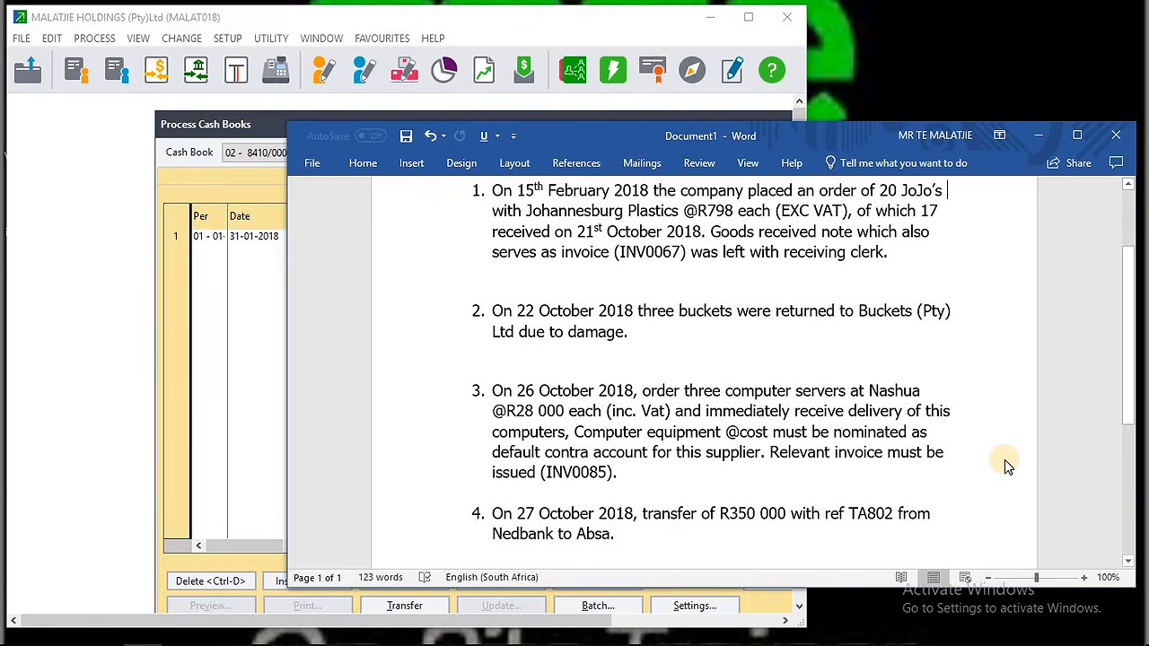
left_click(744, 22)
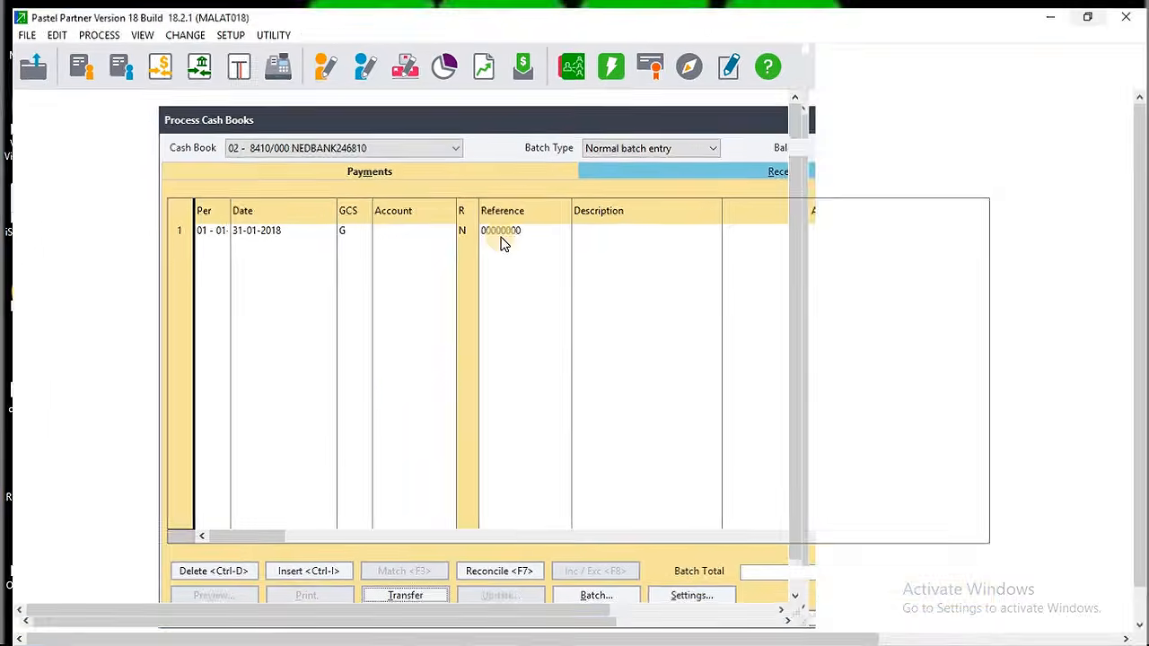
- Start a transfer from the Nedbank cash book, setting the period to 10 October 2018 and the date to 27-10-2018
left_click(411, 600)
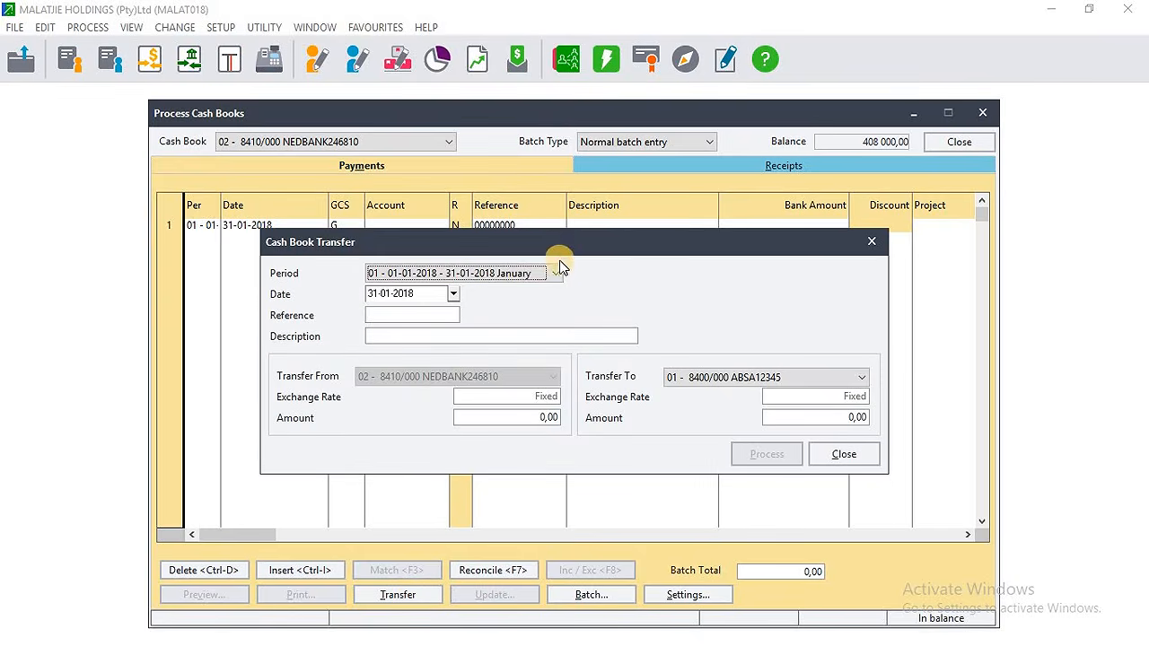
left_click(550, 279)
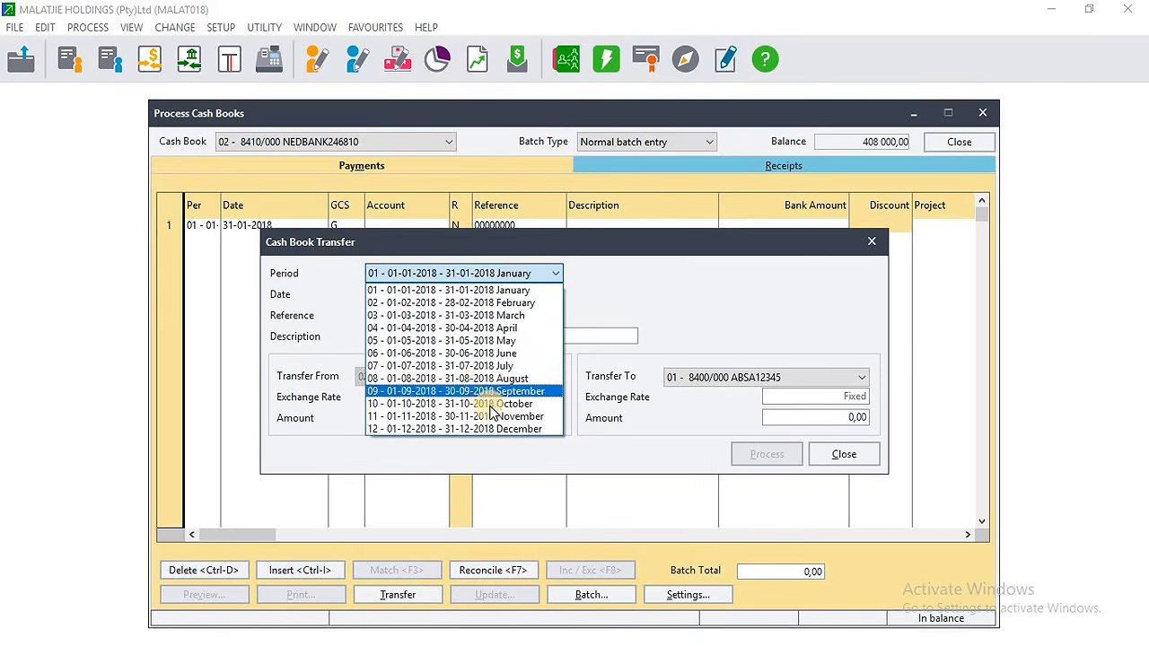
left_click(491, 405)
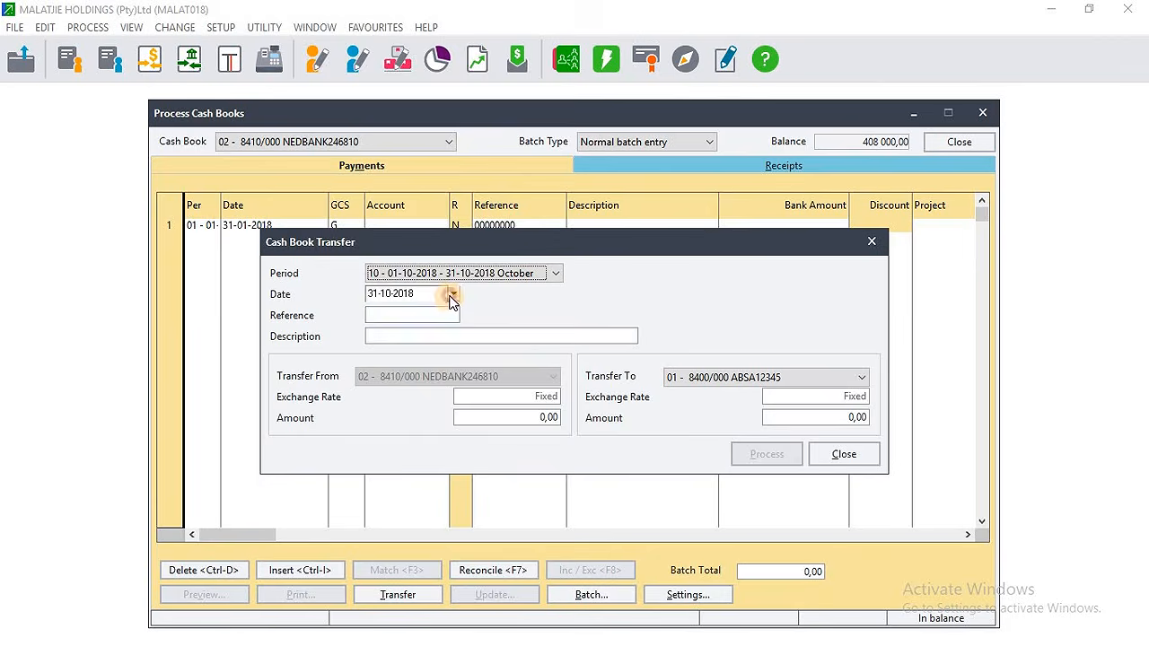
left_click(453, 295)
left_click(375, 296)
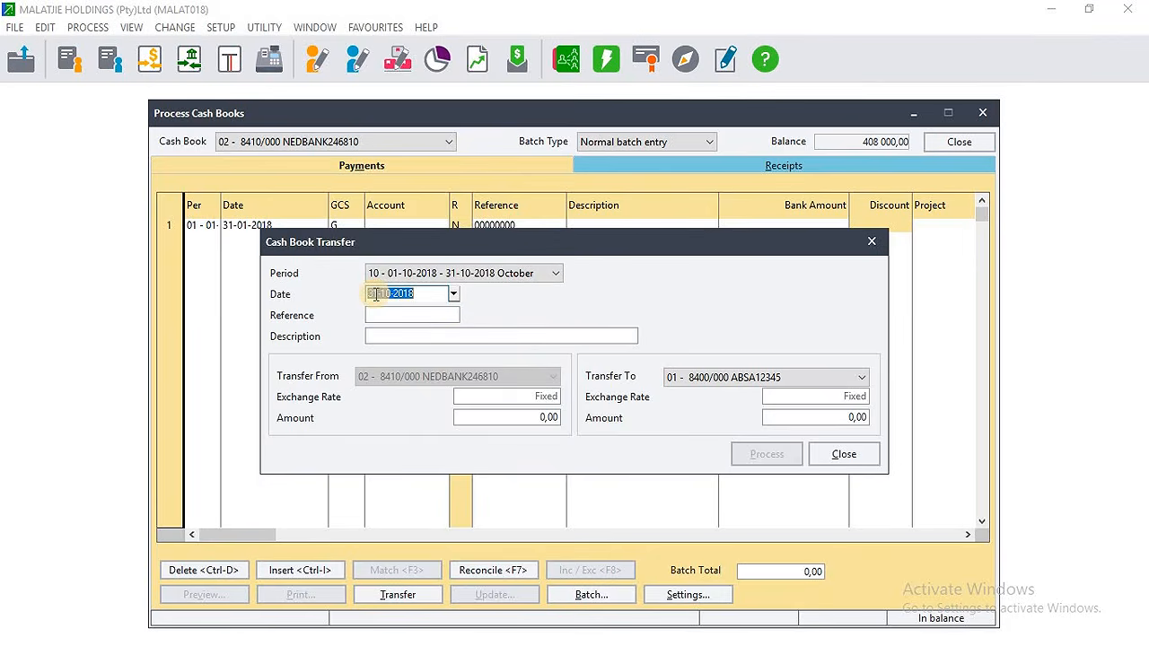
left_click(375, 295)
left_click(379, 294)
key("BackSpace")
key("BackSpace")
type("27")
- Enter TA802 as the transfer's reference and "Trasfer" as its description
left_click(374, 313)
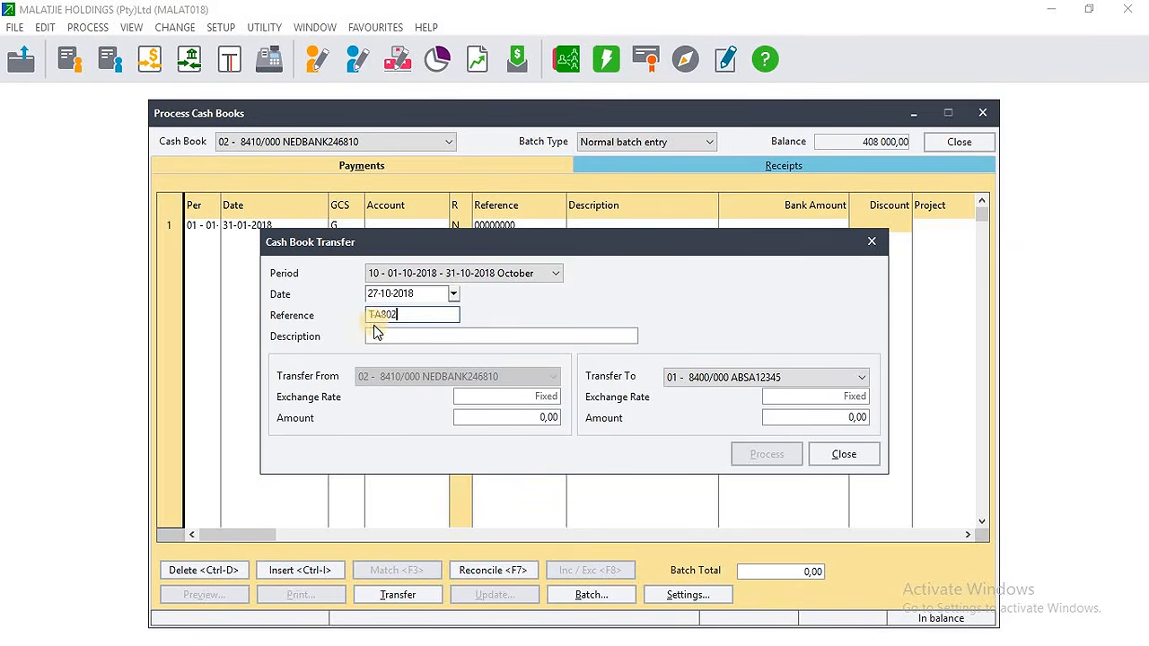
left_click(373, 334)
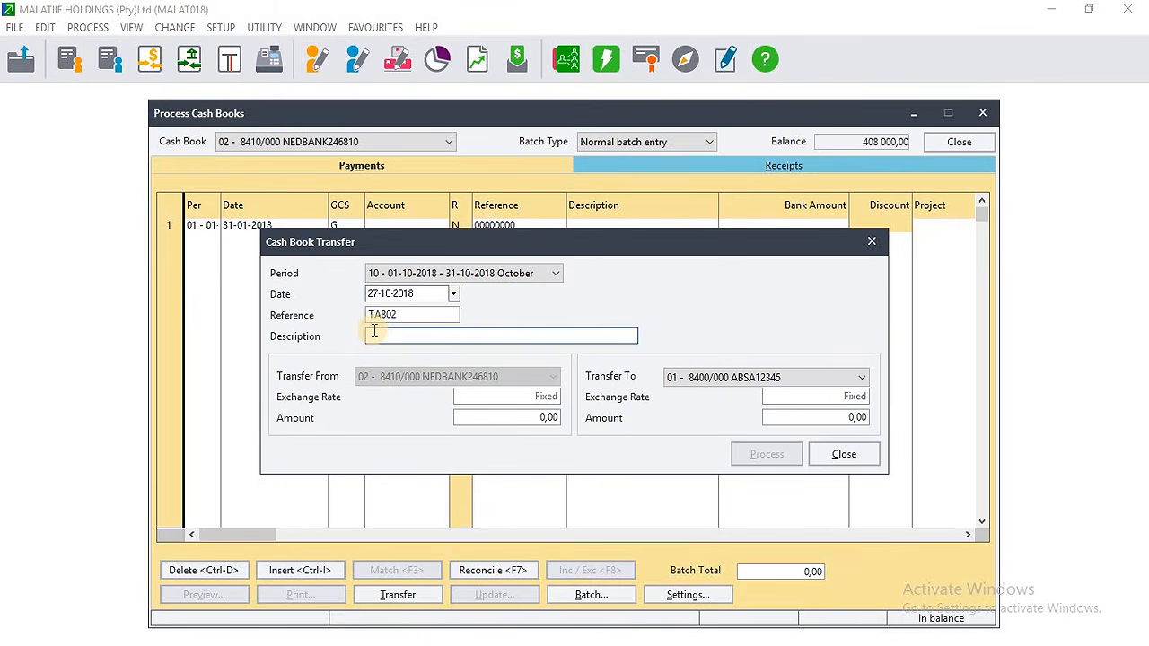
type("TR")
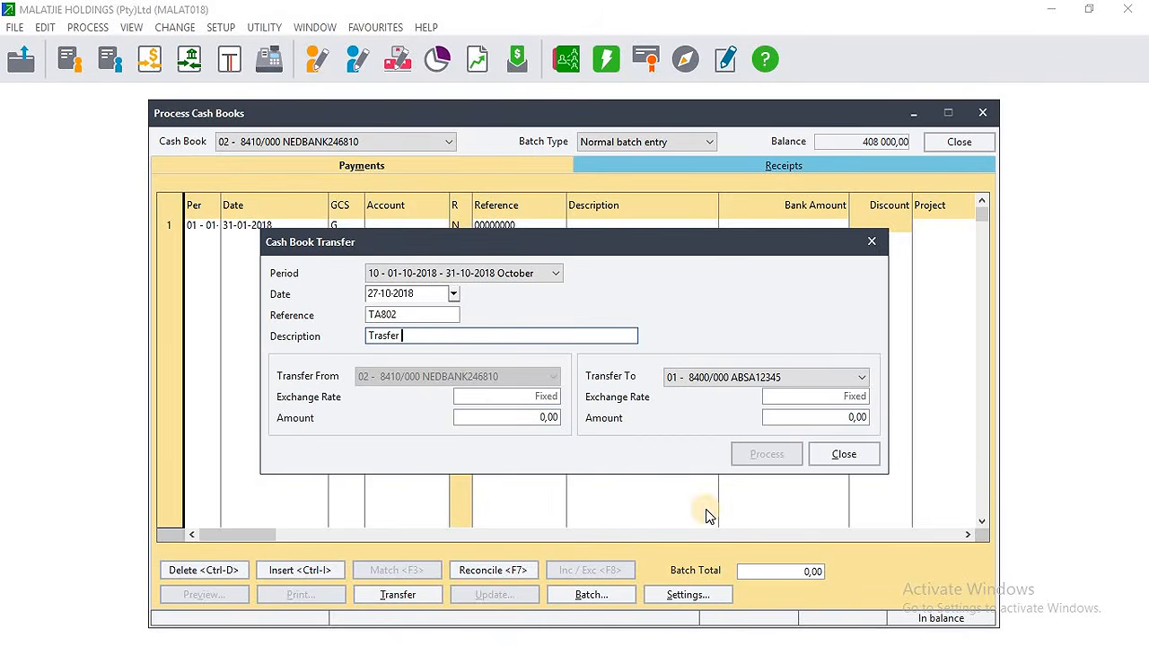
- Enter 350000 as the amount, process the transfer from Nedbank to Absa, and close the transfer and cash book windows
left_click(544, 417)
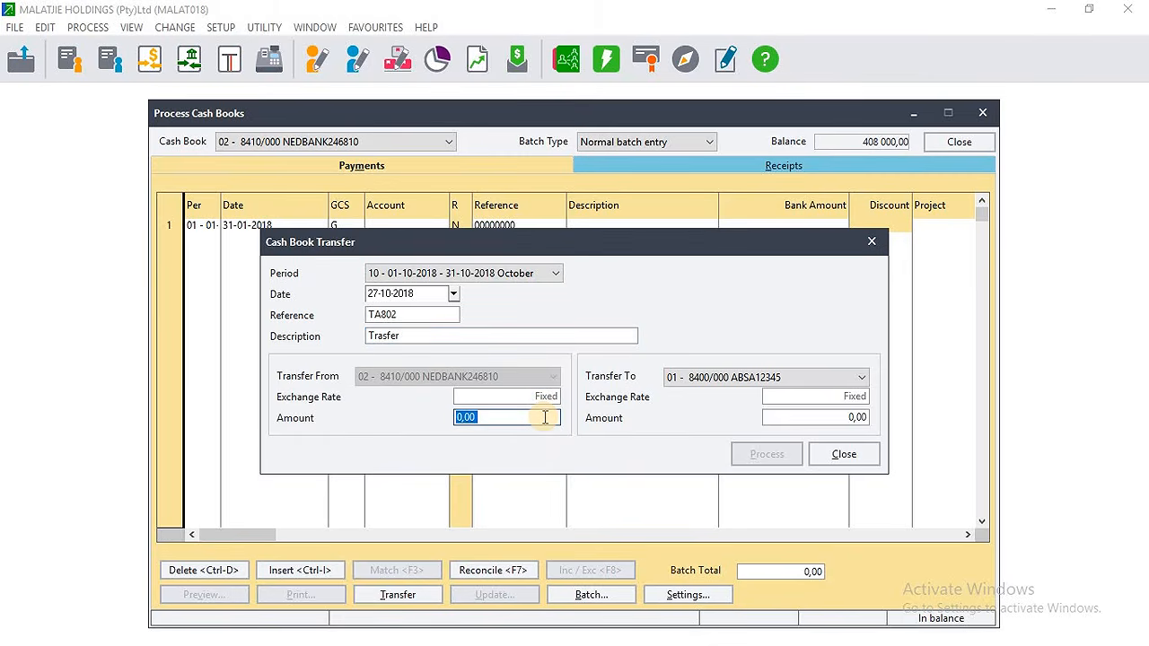
type("3")
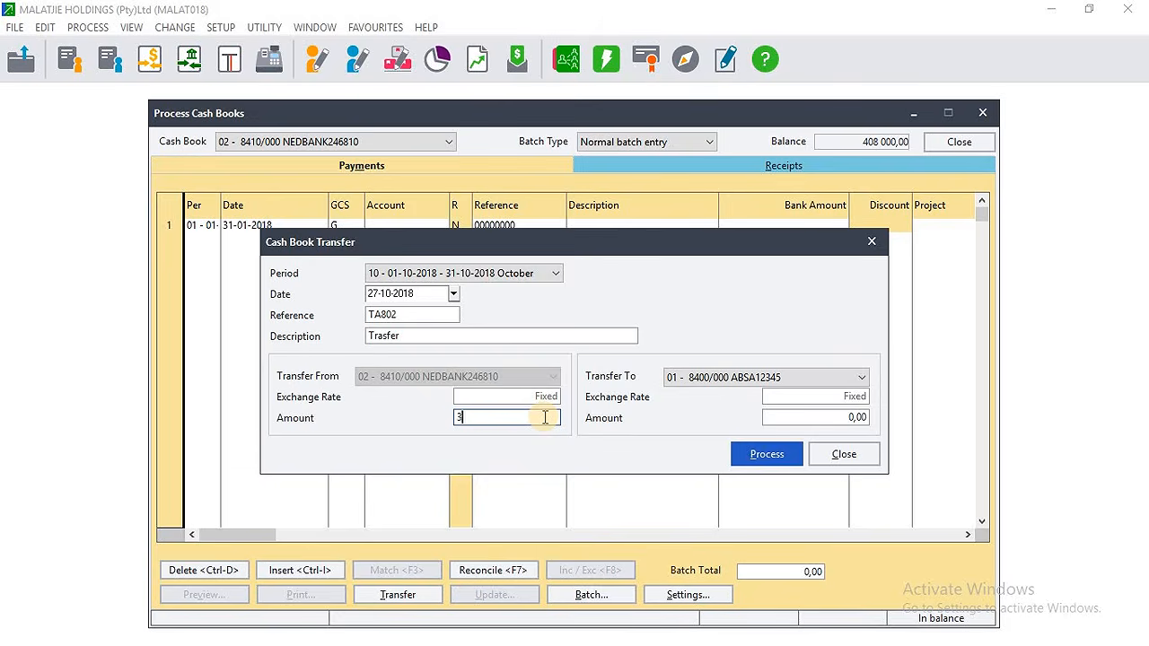
type("50000")
left_click(785, 454)
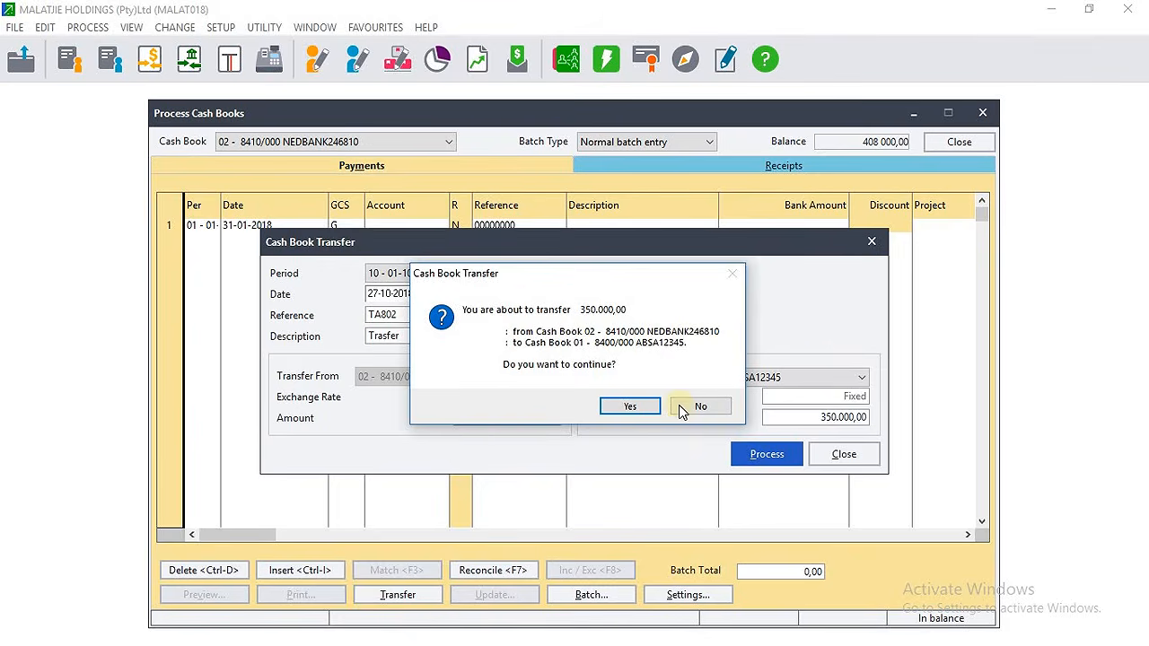
left_click(613, 411)
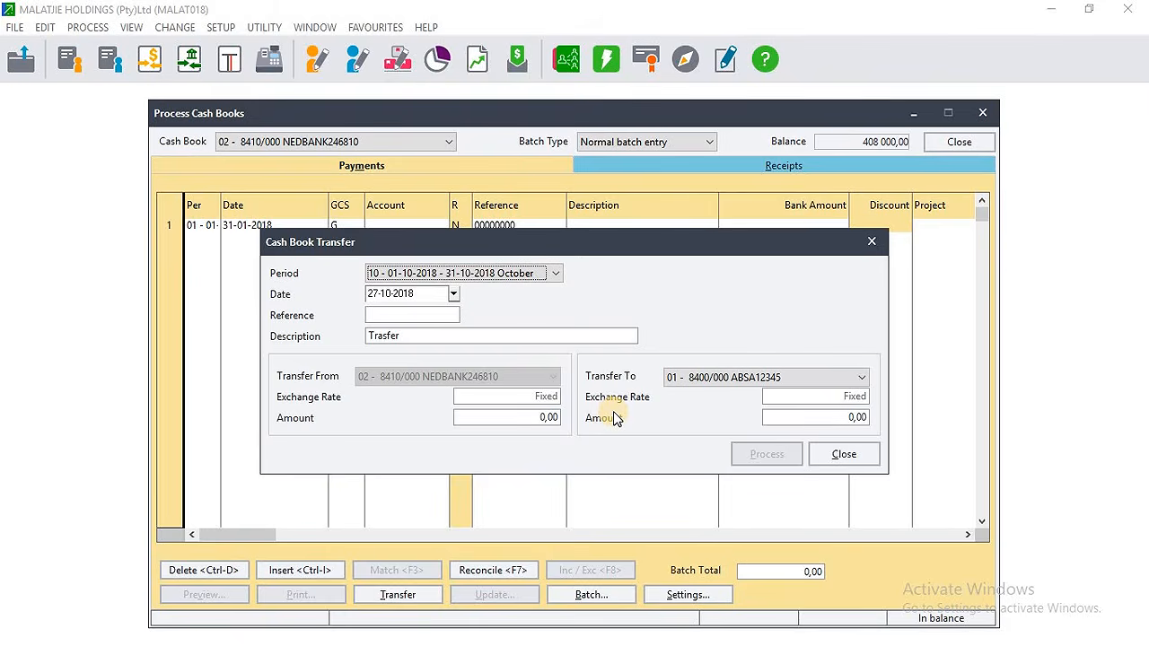
left_click(843, 455)
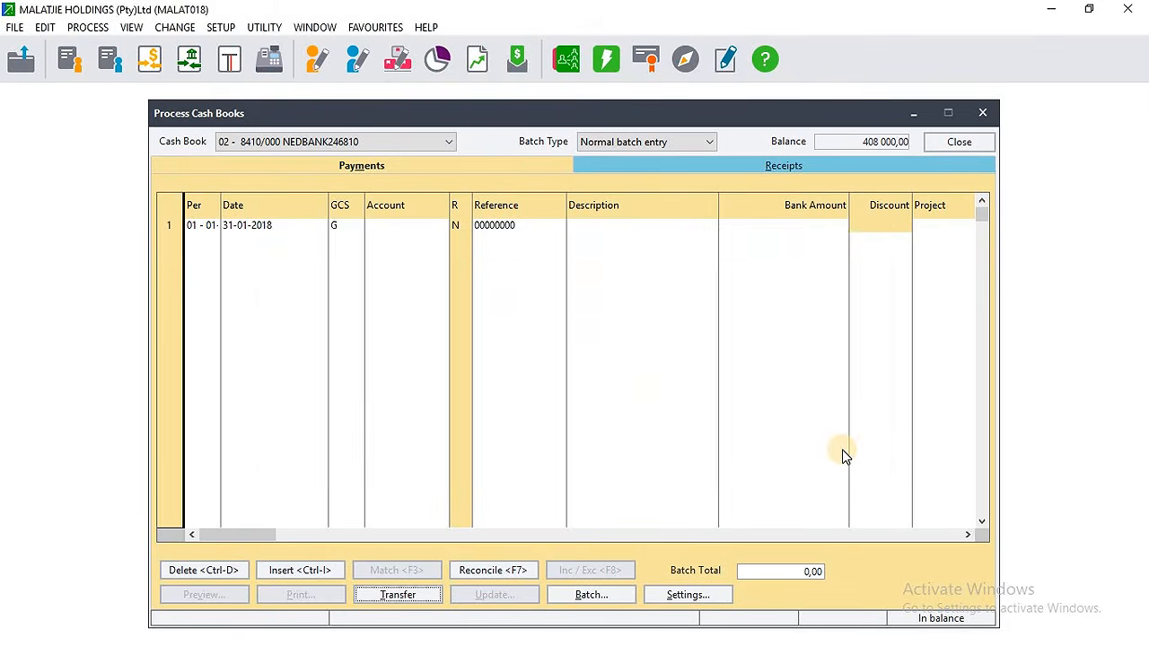
left_click(986, 145)
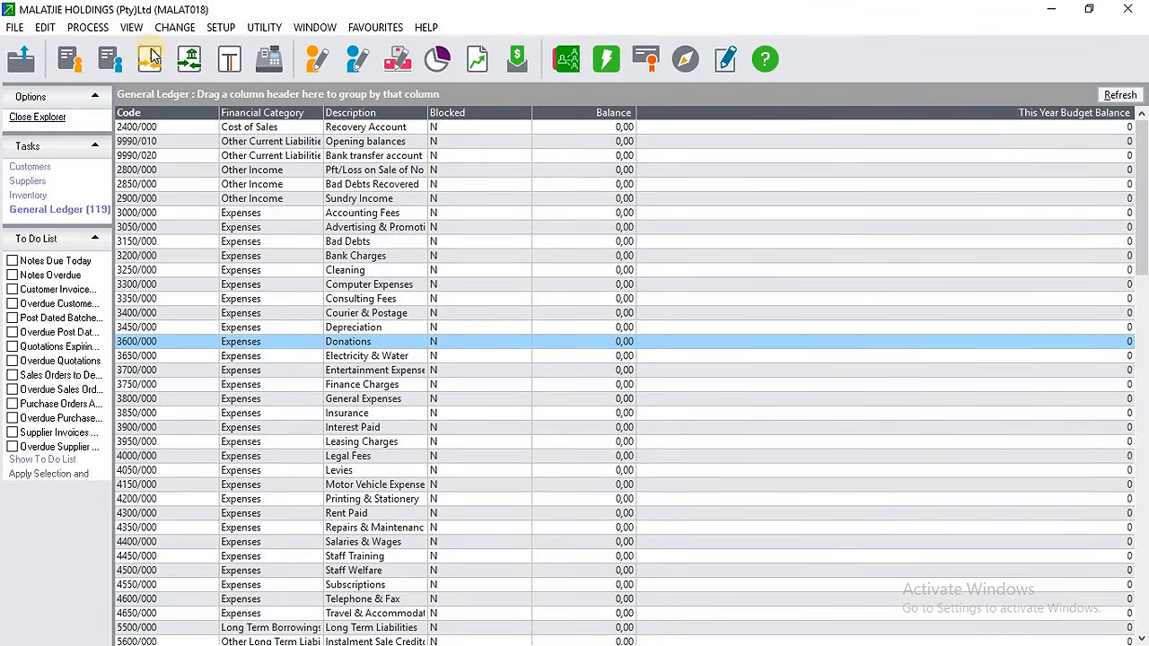
- Reopen cash book processing and select the Nedbank cash book to check both bank balances after the transfer
left_click(95, 29)
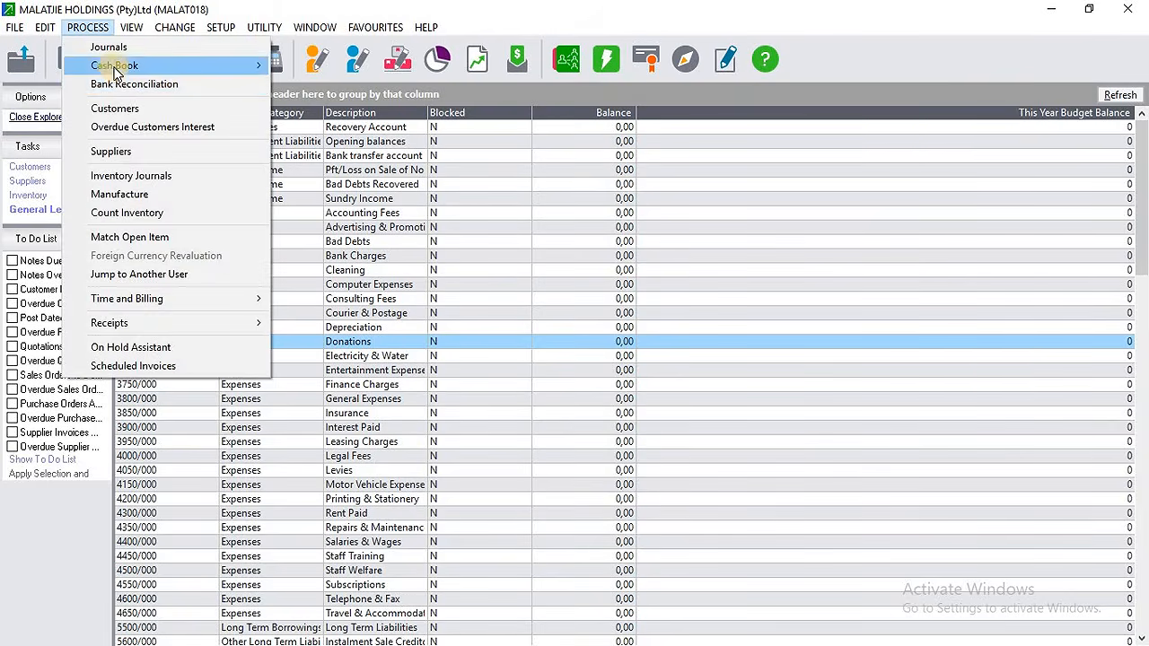
mouse_move(149, 72)
left_click(291, 66)
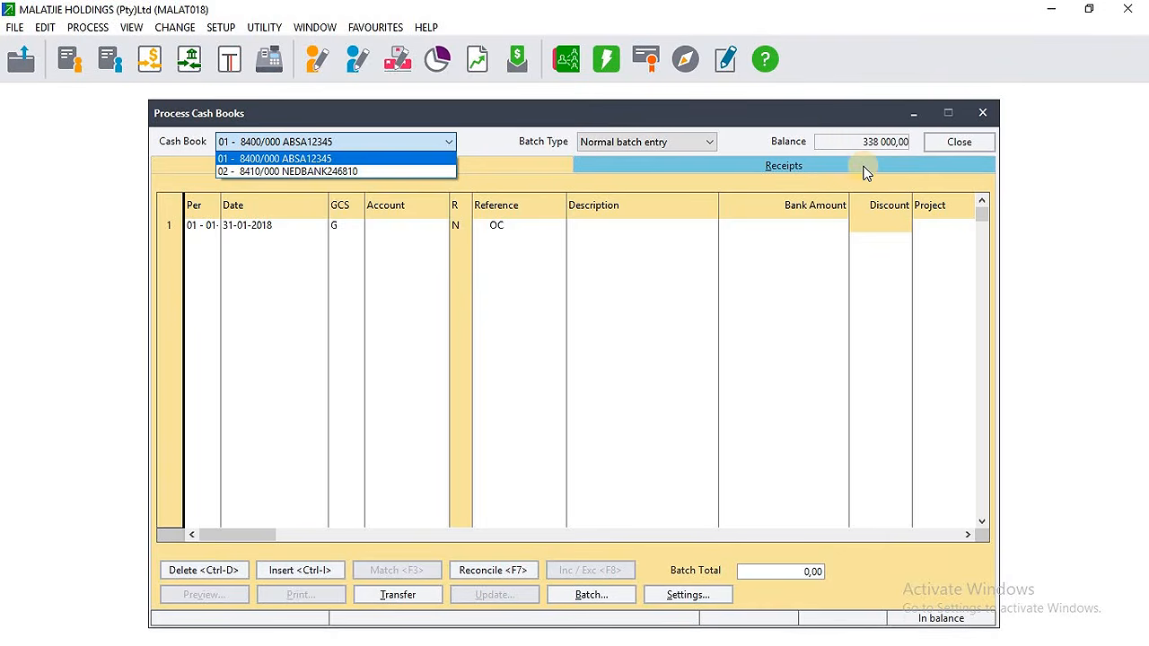
left_click(318, 172)
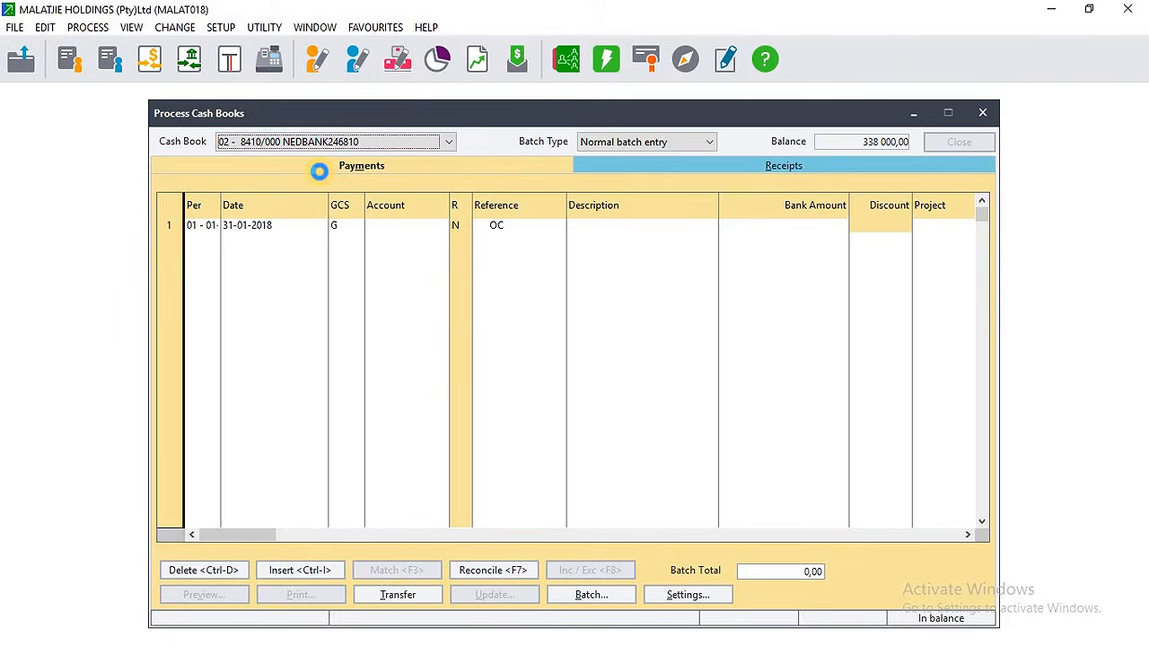